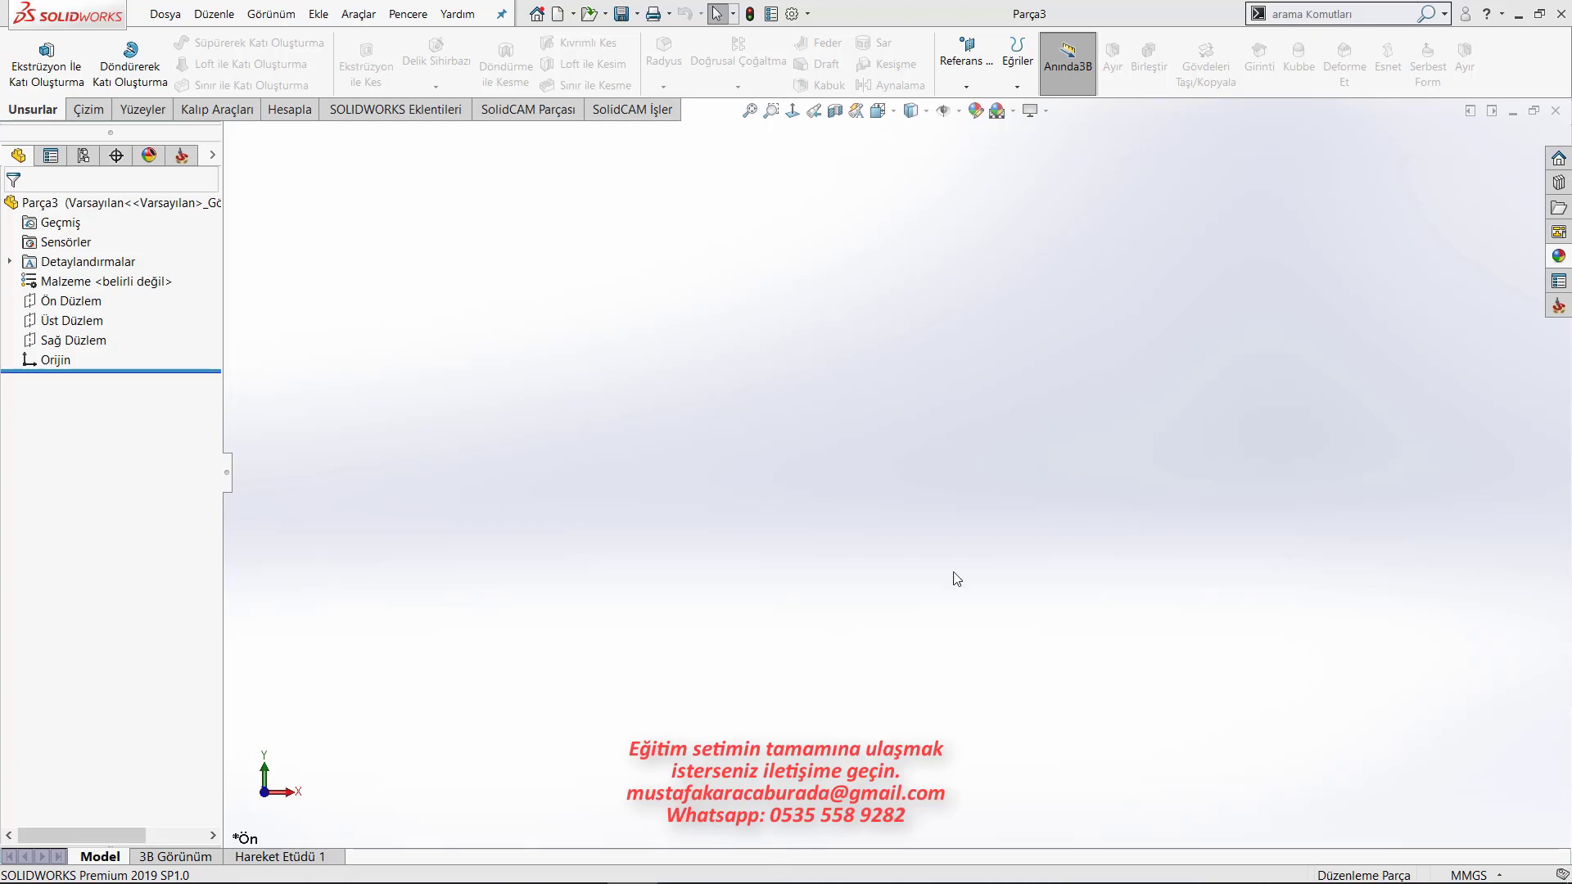
# On Ön Düzlem, draw a centerpoint straight slot centred on the origin.
pyautogui.click(82, 301)
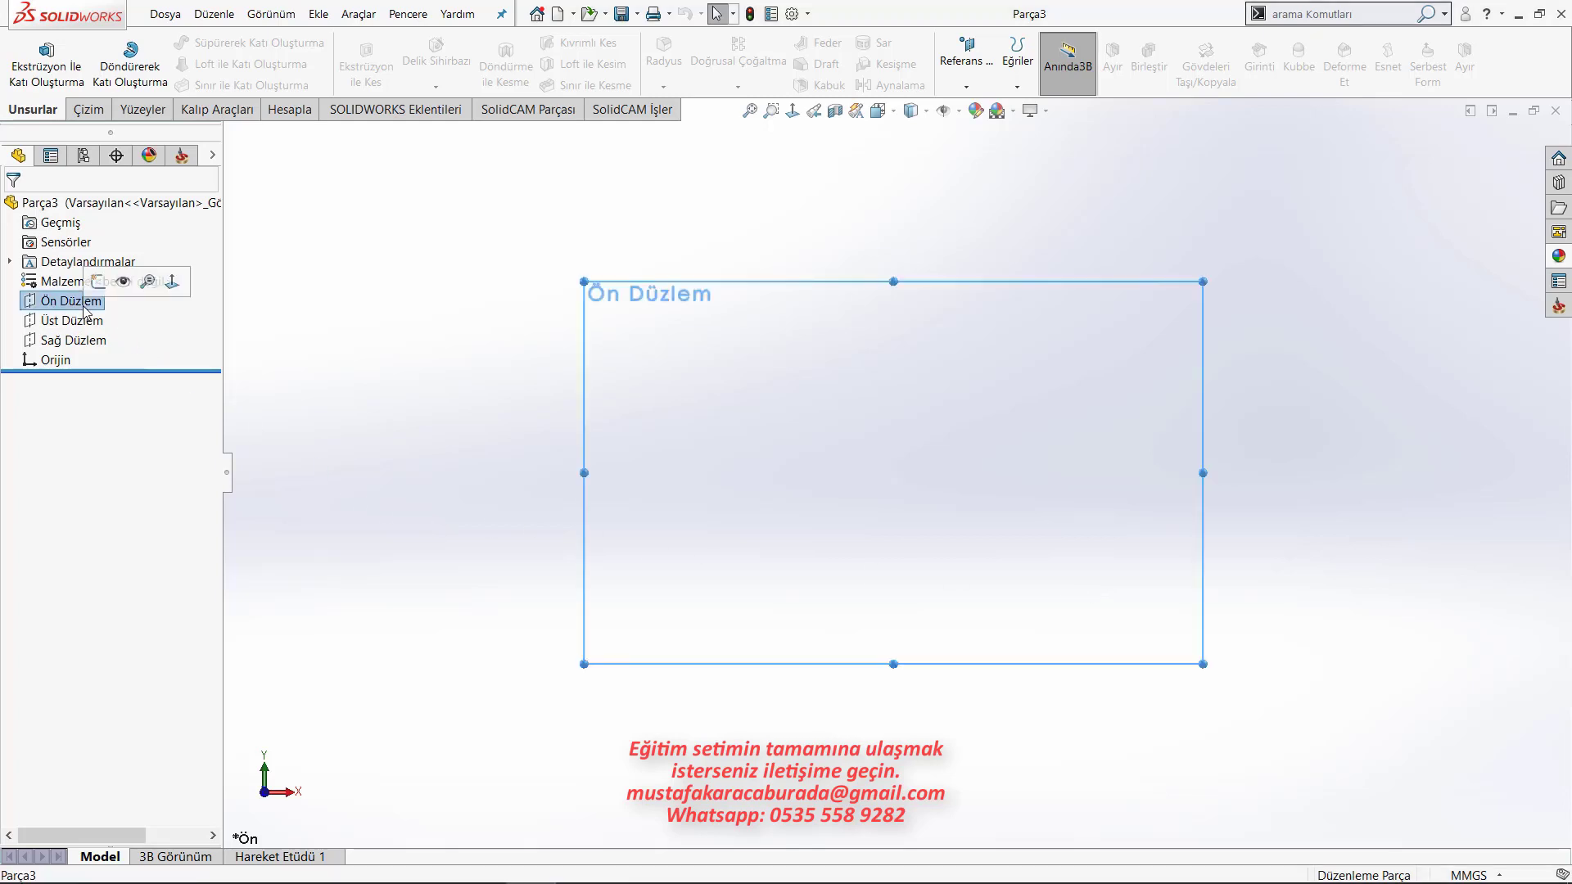
pyautogui.click(101, 282)
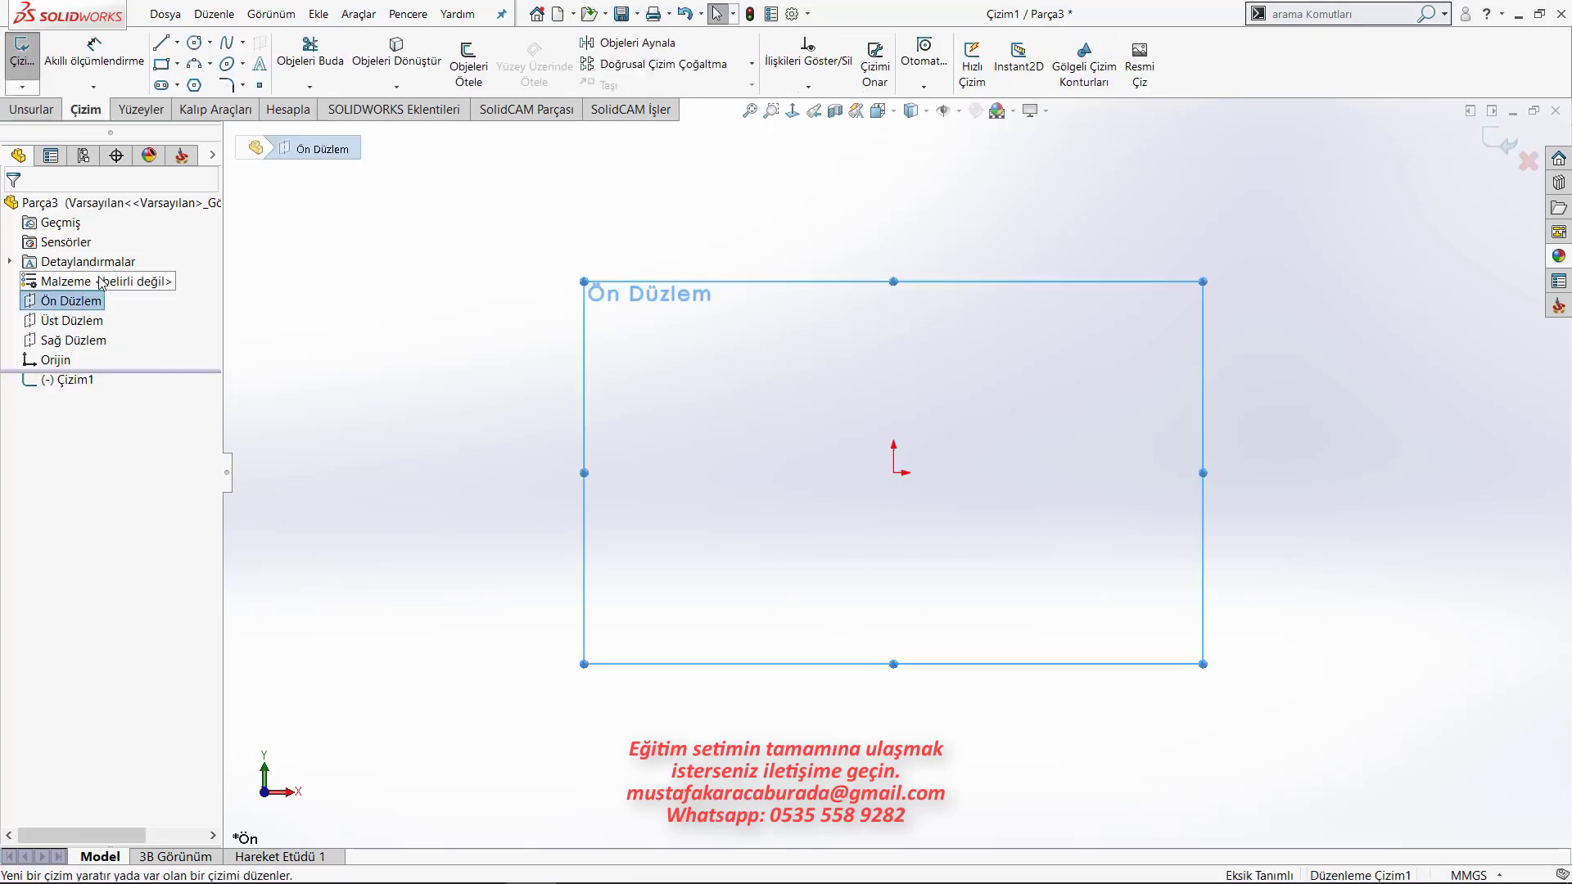
pyautogui.click(162, 86)
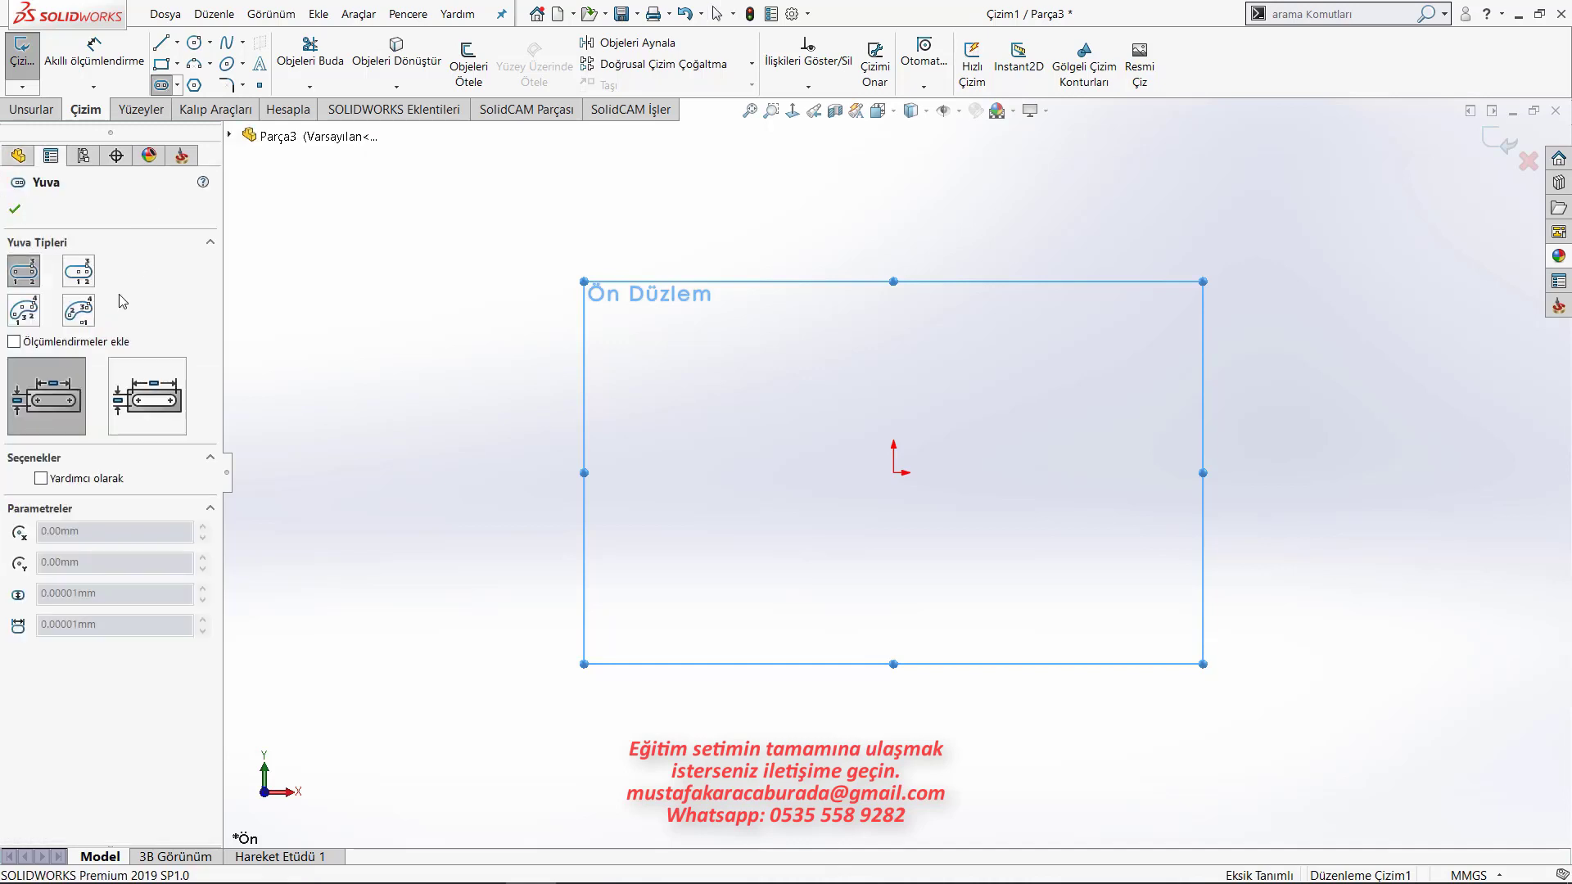
pyautogui.click(78, 275)
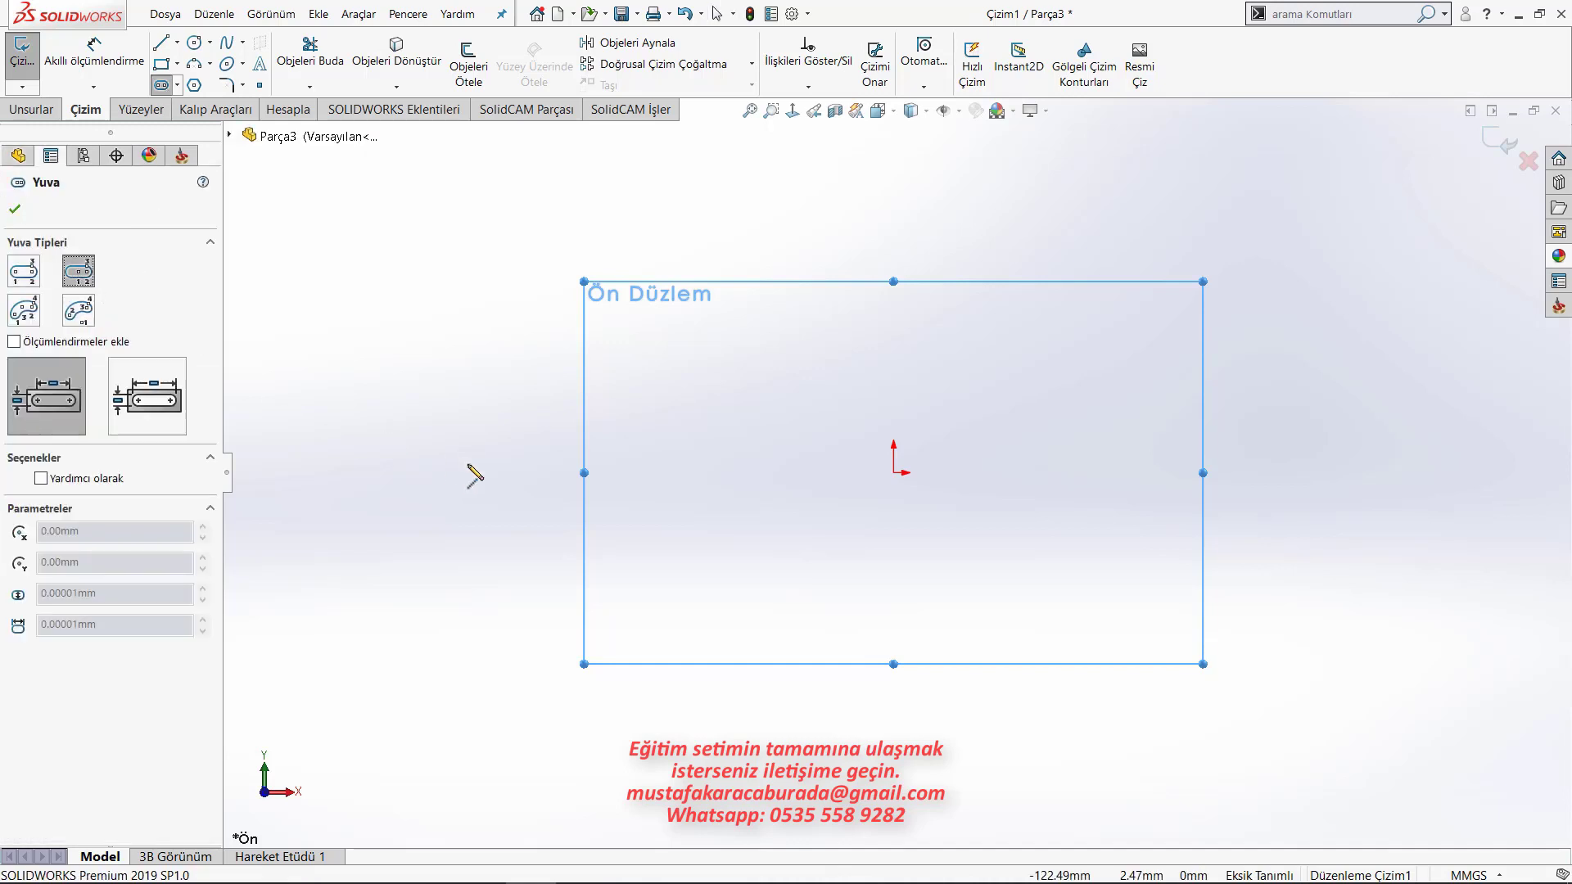
pyautogui.click(894, 473)
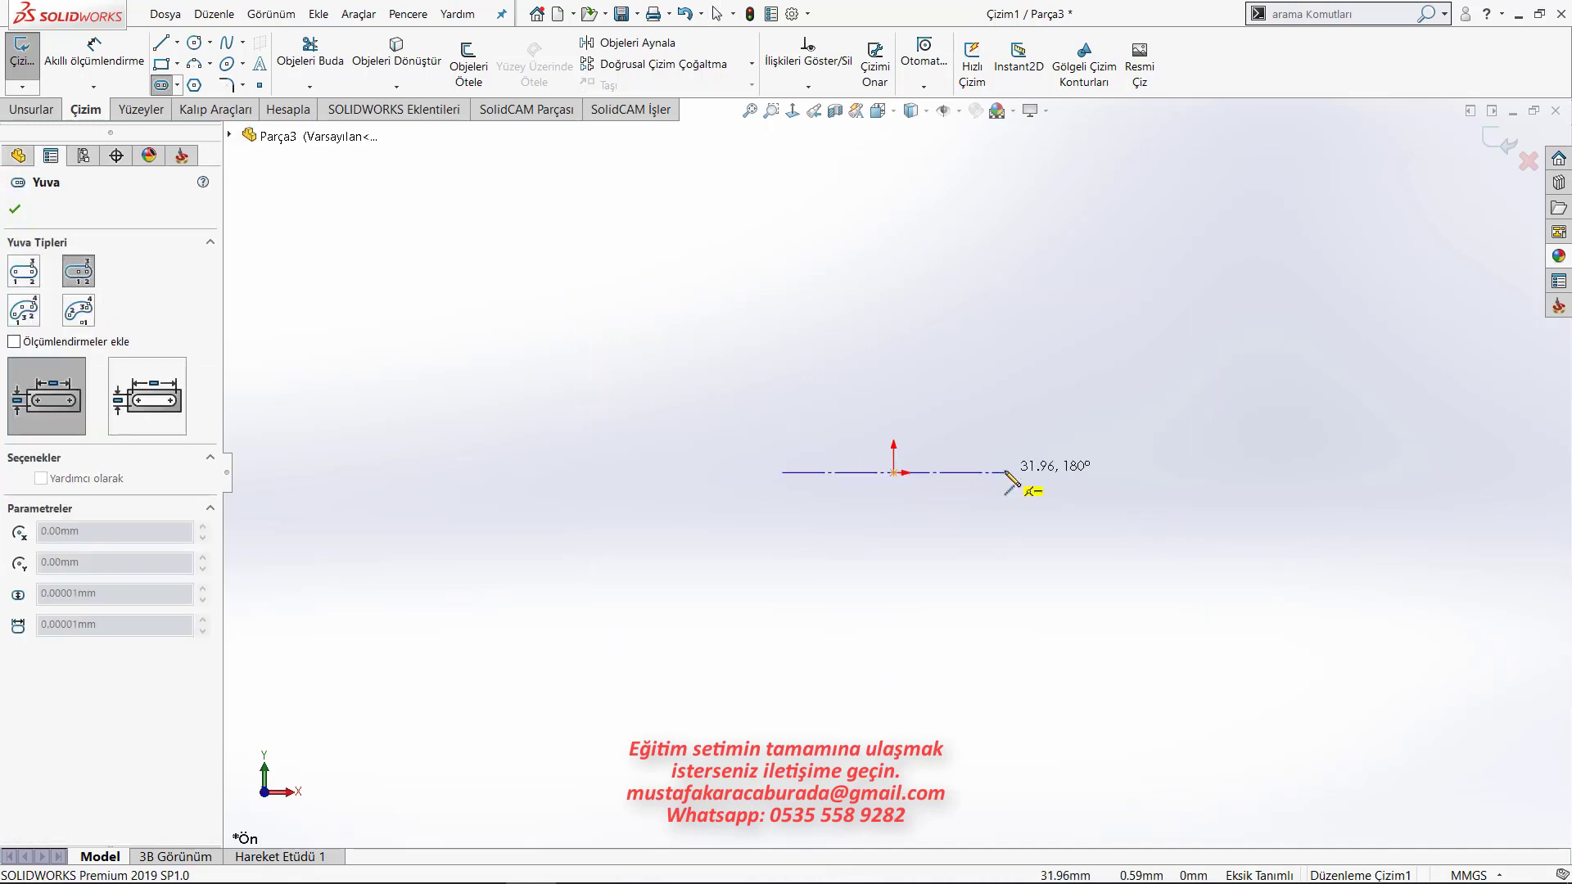
pyautogui.click(1005, 496)
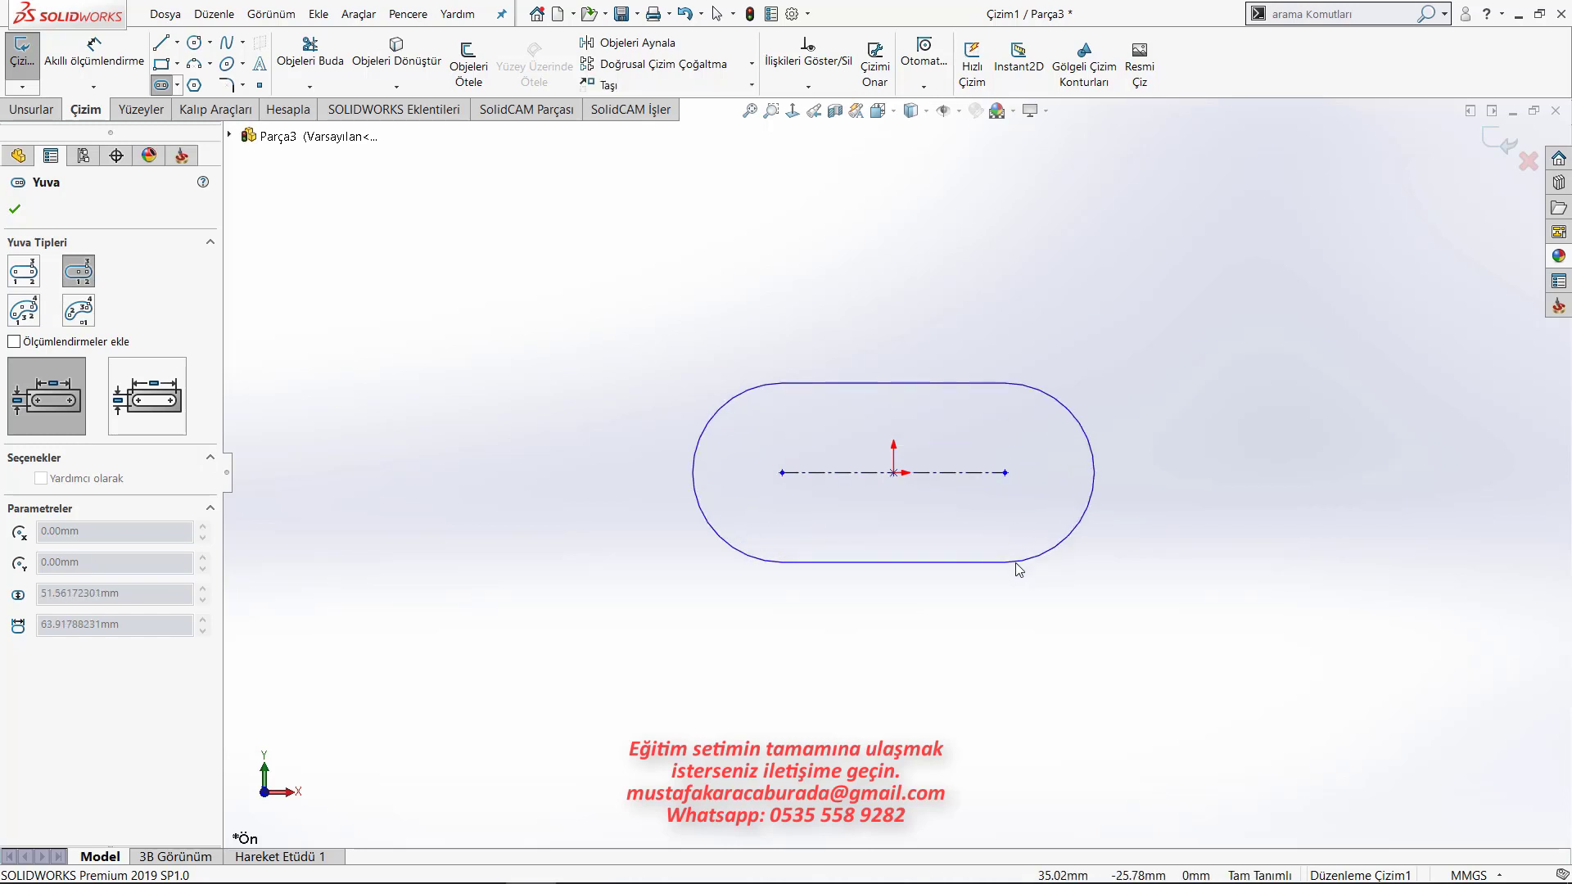
pyautogui.click(1019, 570)
# Dimension the slot's centreline length to 50 mm and its width to 50 mm.
pyautogui.press('d')
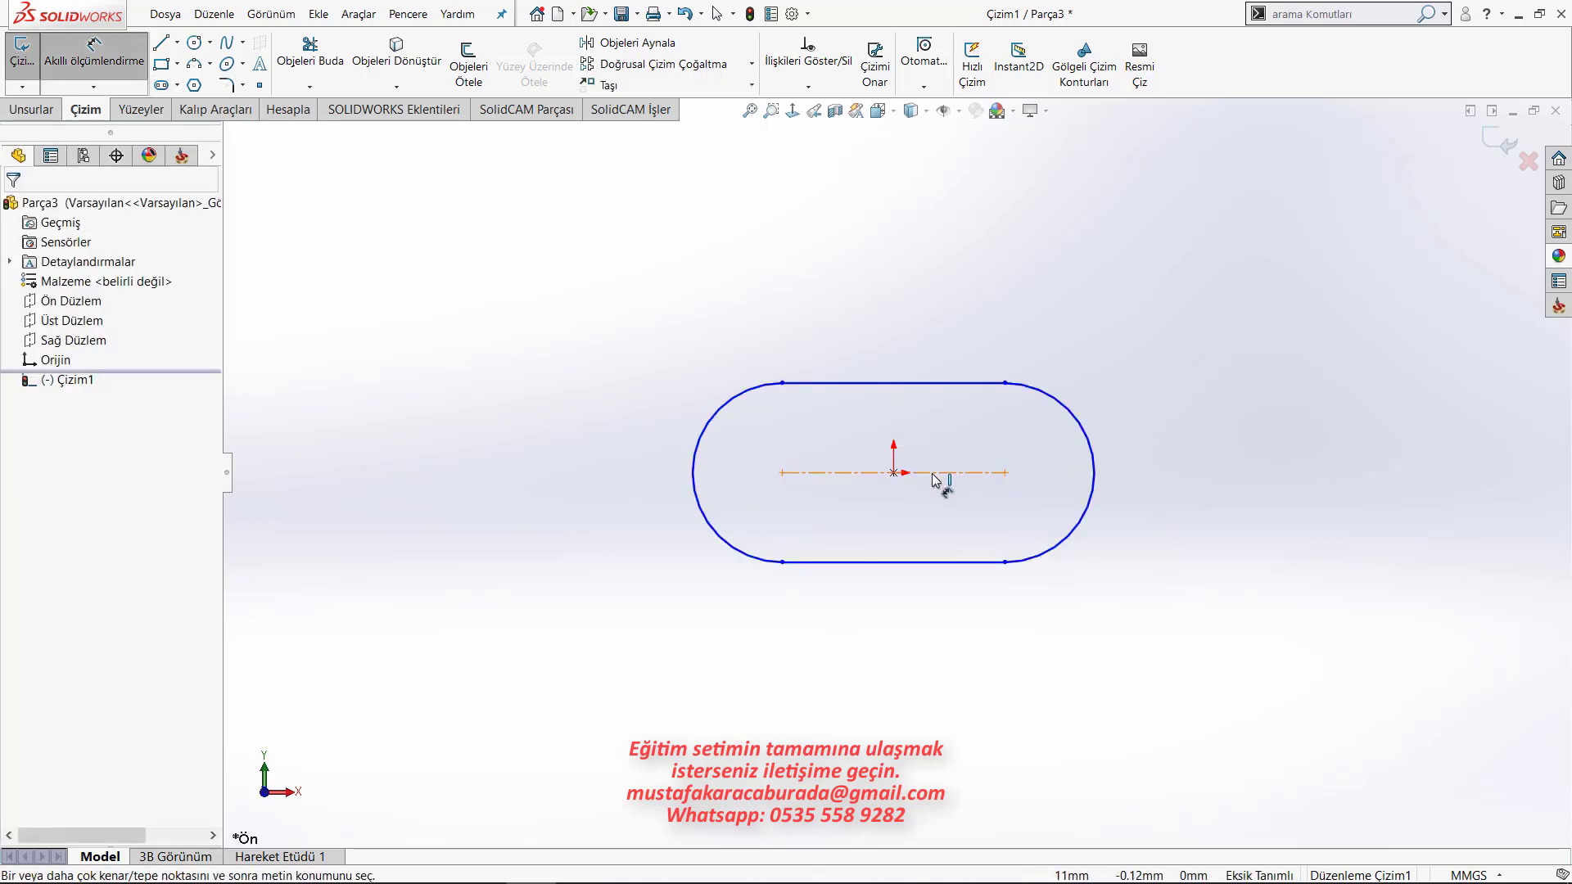
pyautogui.click(933, 473)
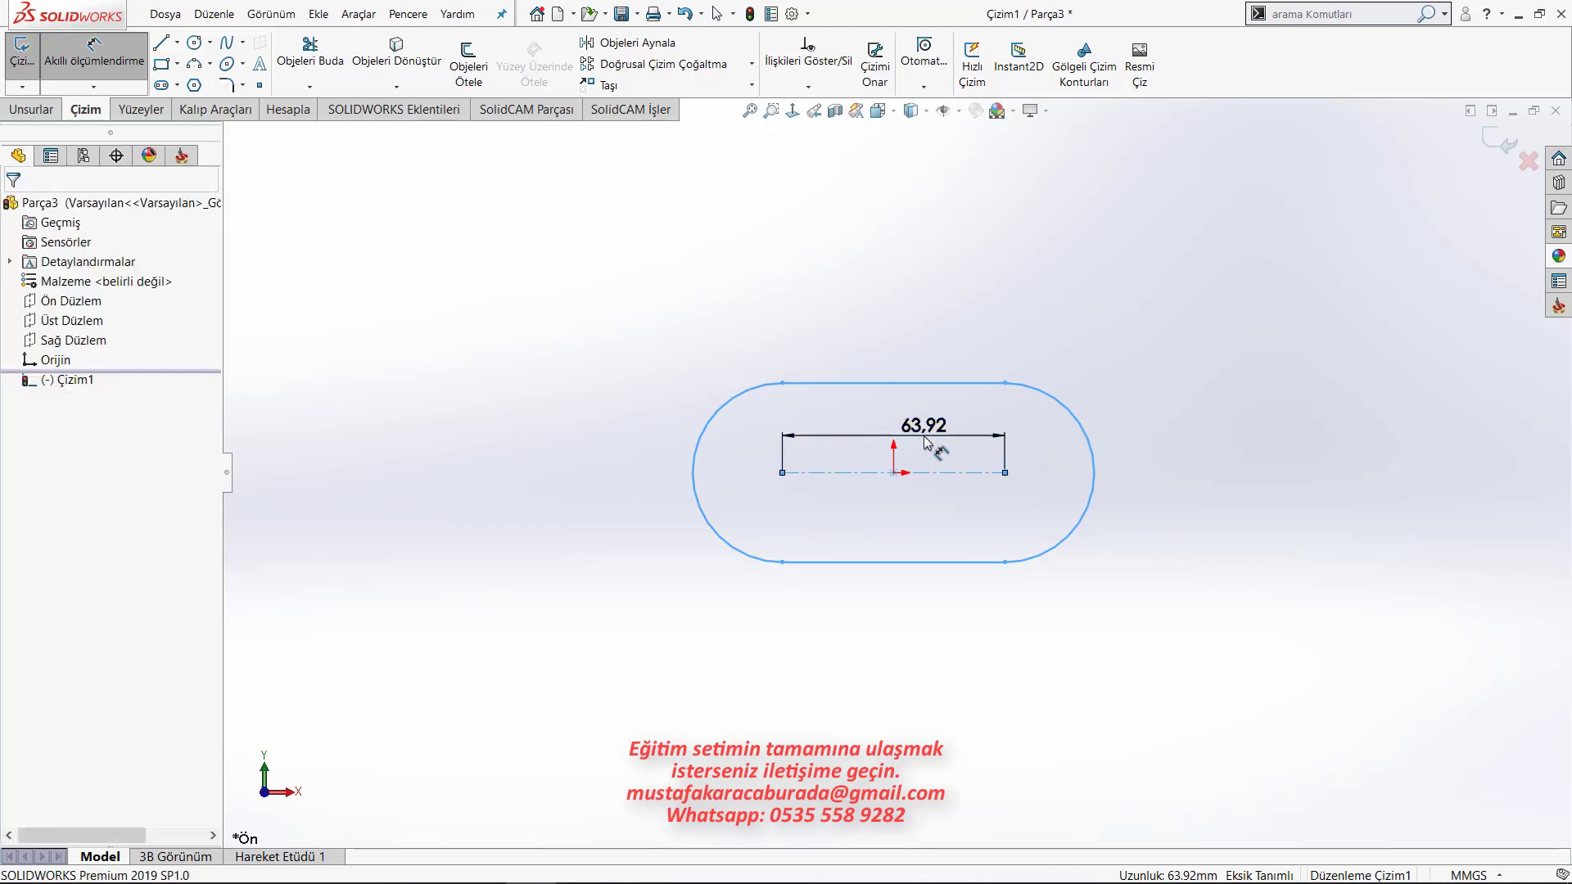
pyautogui.click(926, 442)
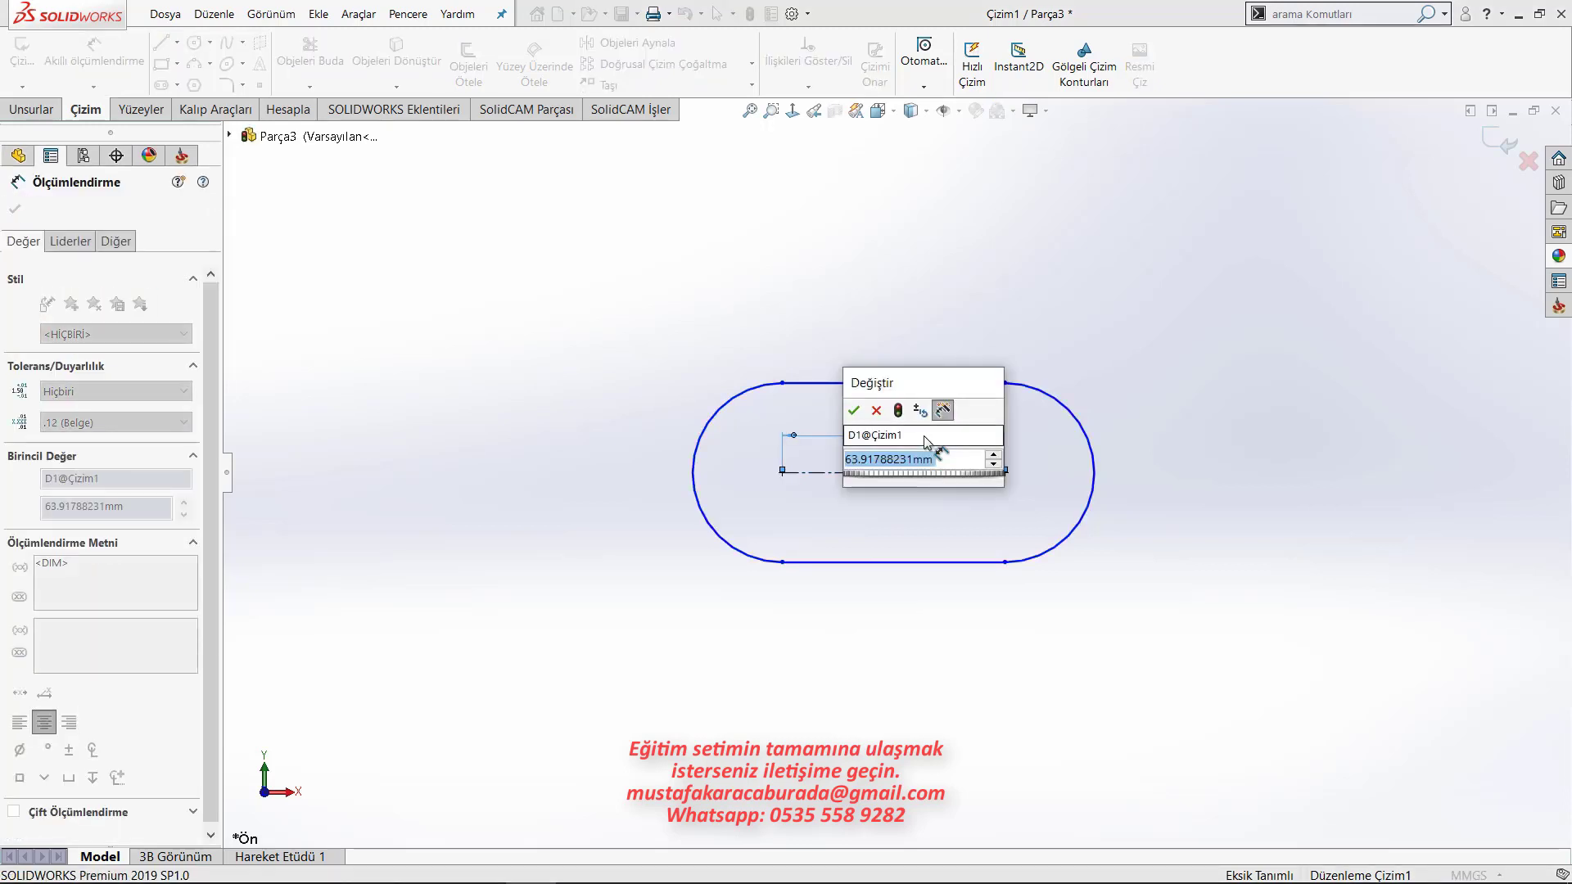
pyautogui.write('50')
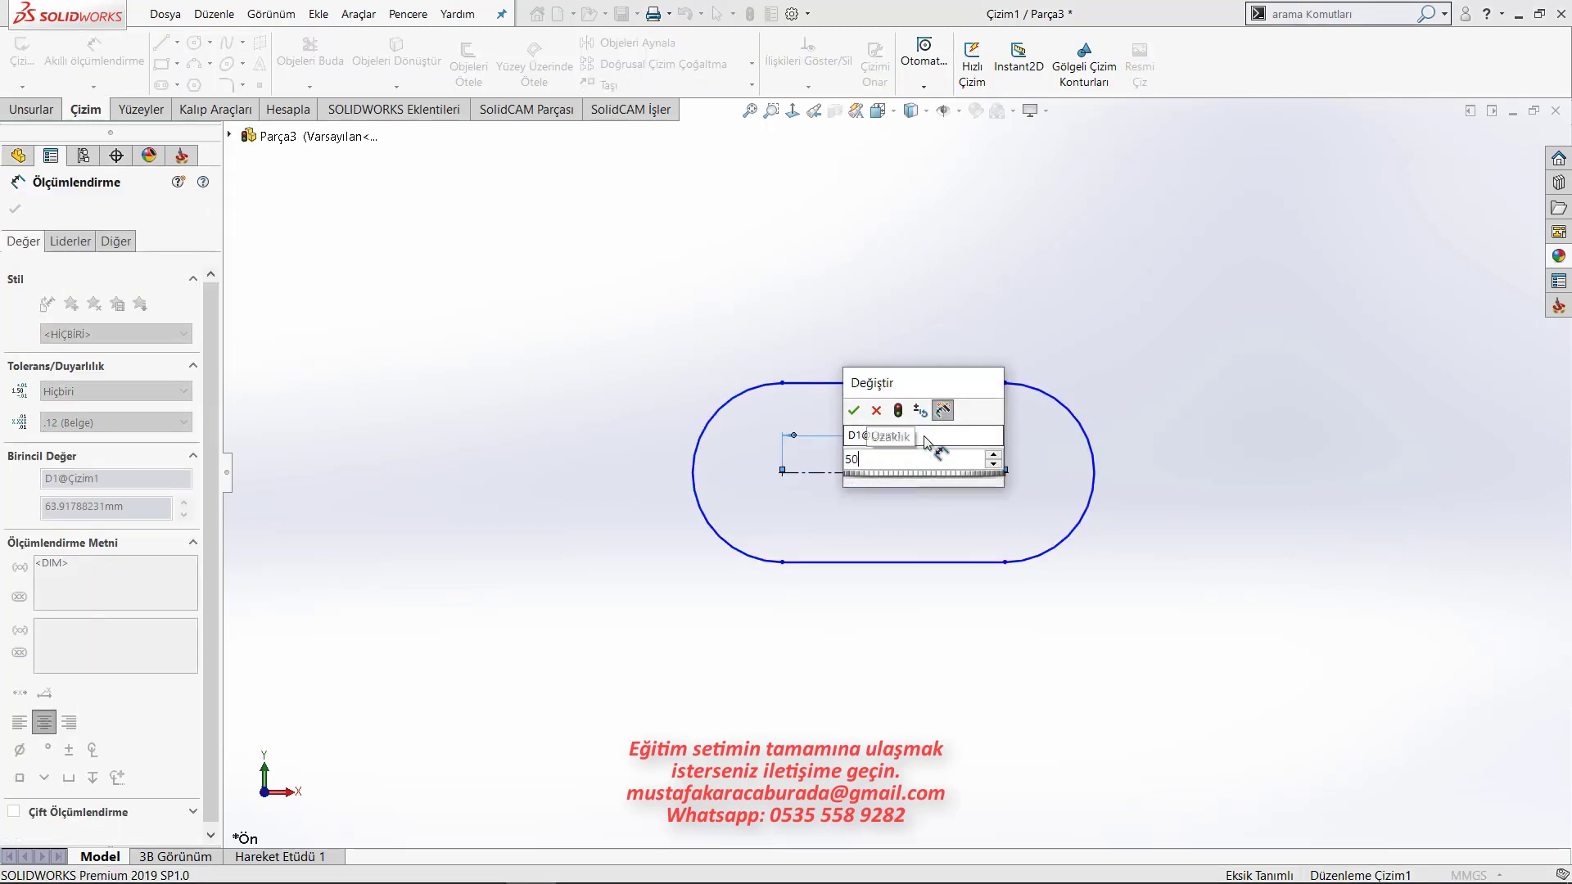
pyautogui.press('Return')
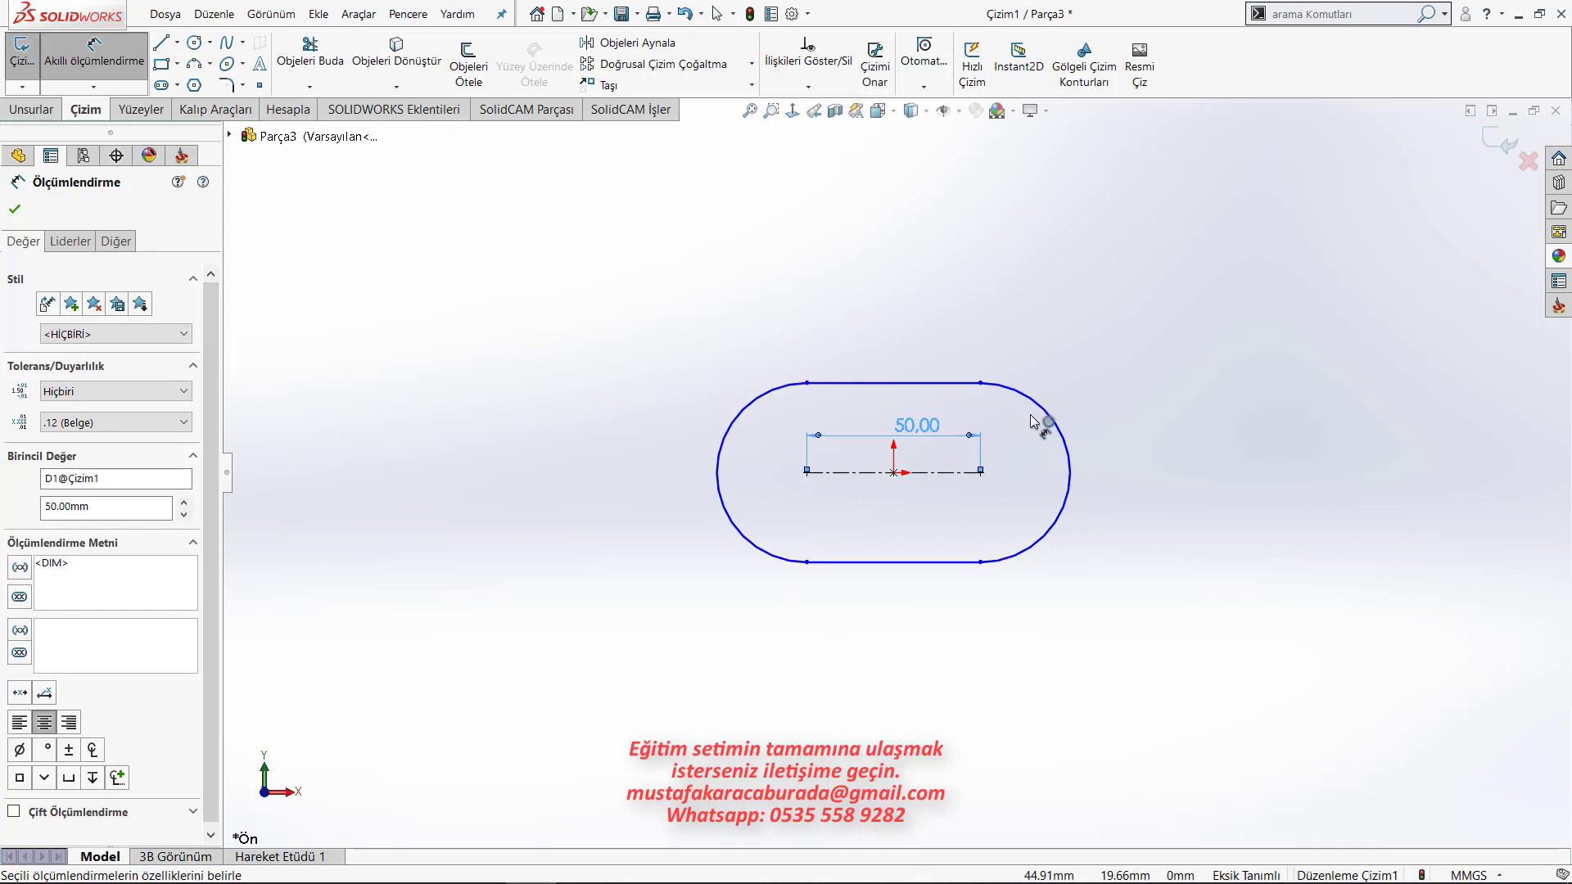
pyautogui.click(960, 385)
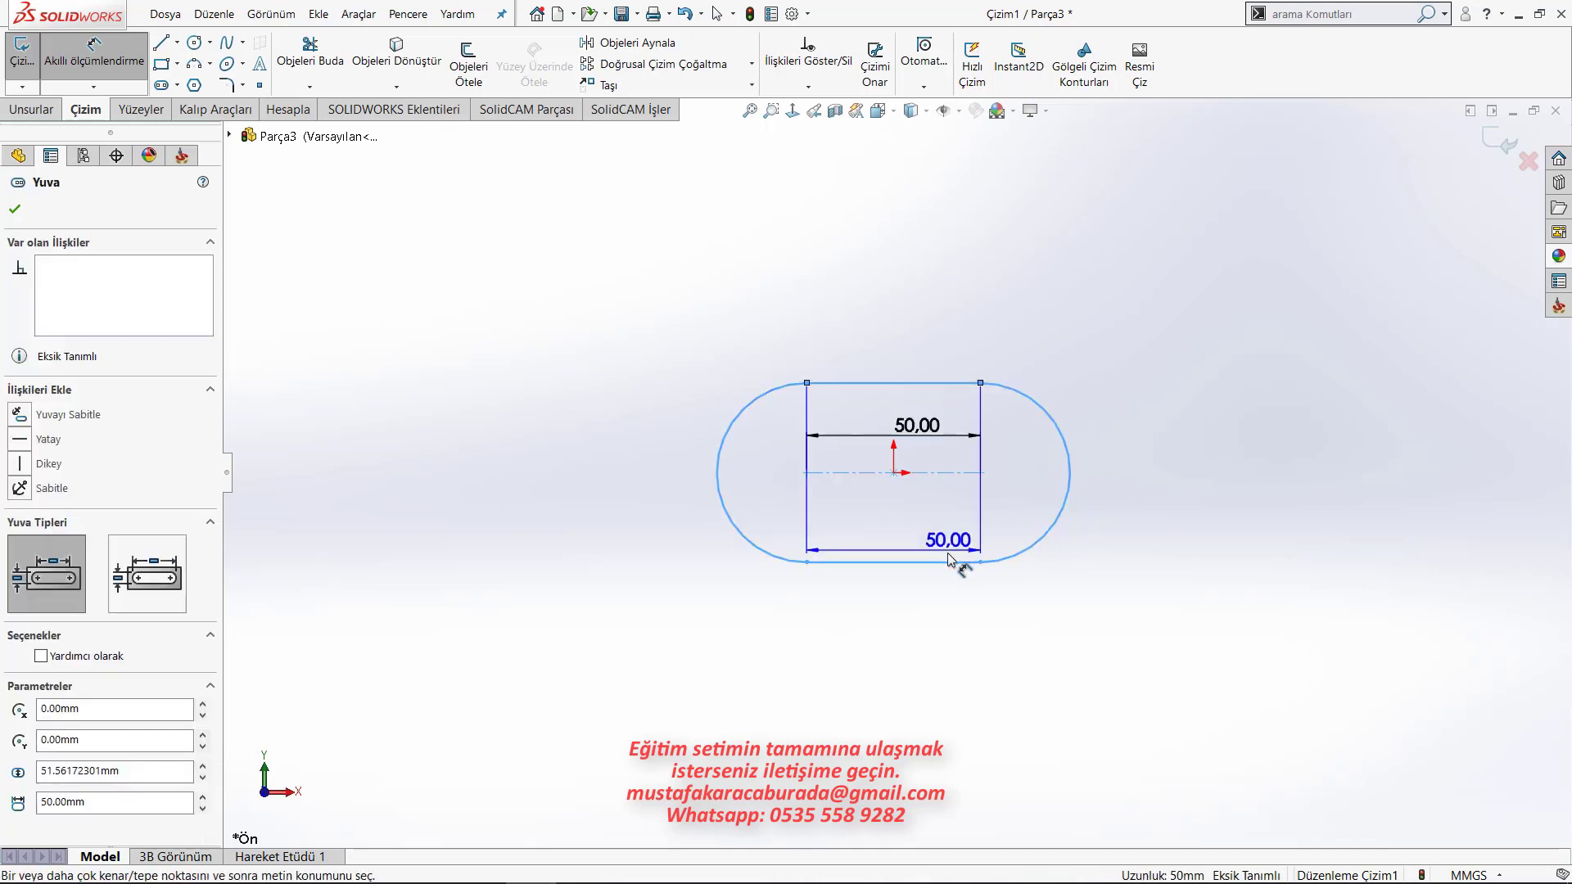
pyautogui.click(950, 563)
pyautogui.click(1197, 490)
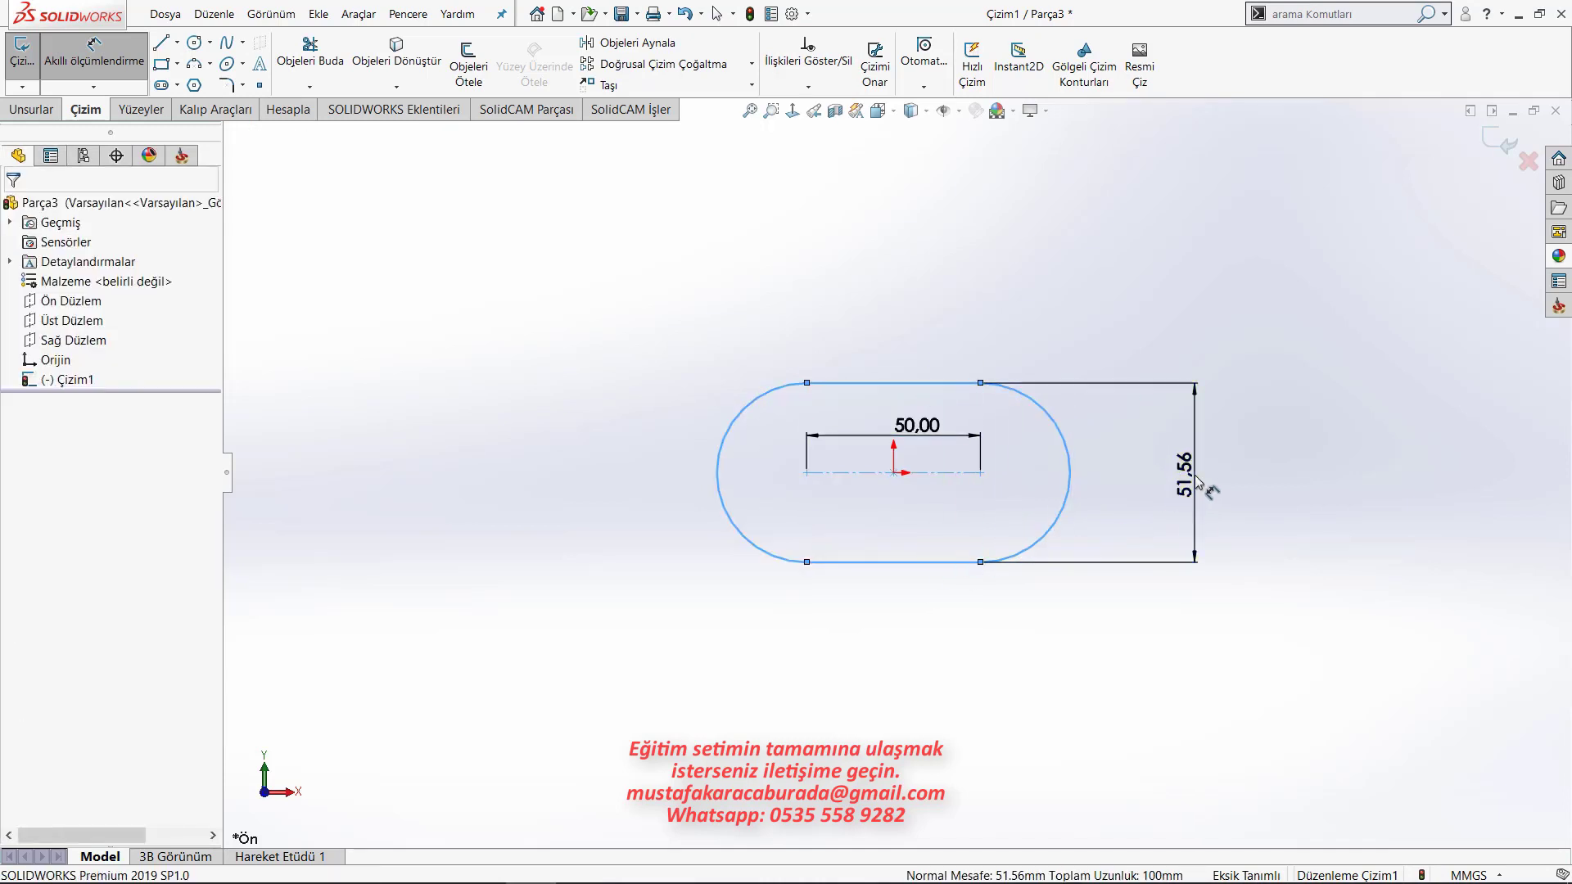
pyautogui.write('50')
pyautogui.press('Return')
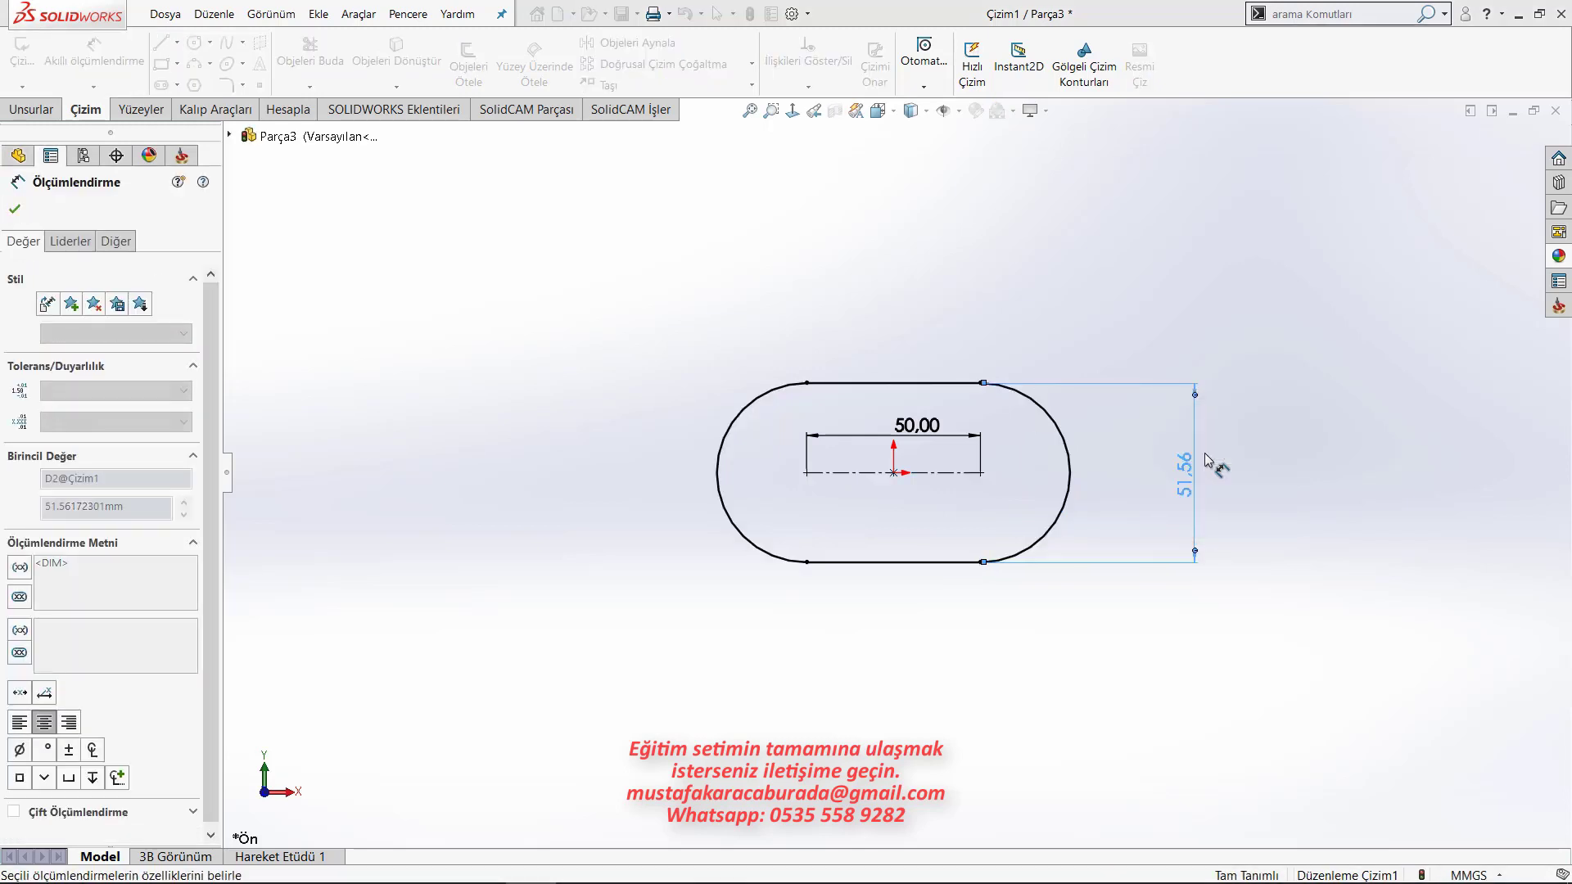
# Extrude the slot sketch 50 mm into a solid block, Yükseklik-Ekstrüzyon1.
pyautogui.click(35, 111)
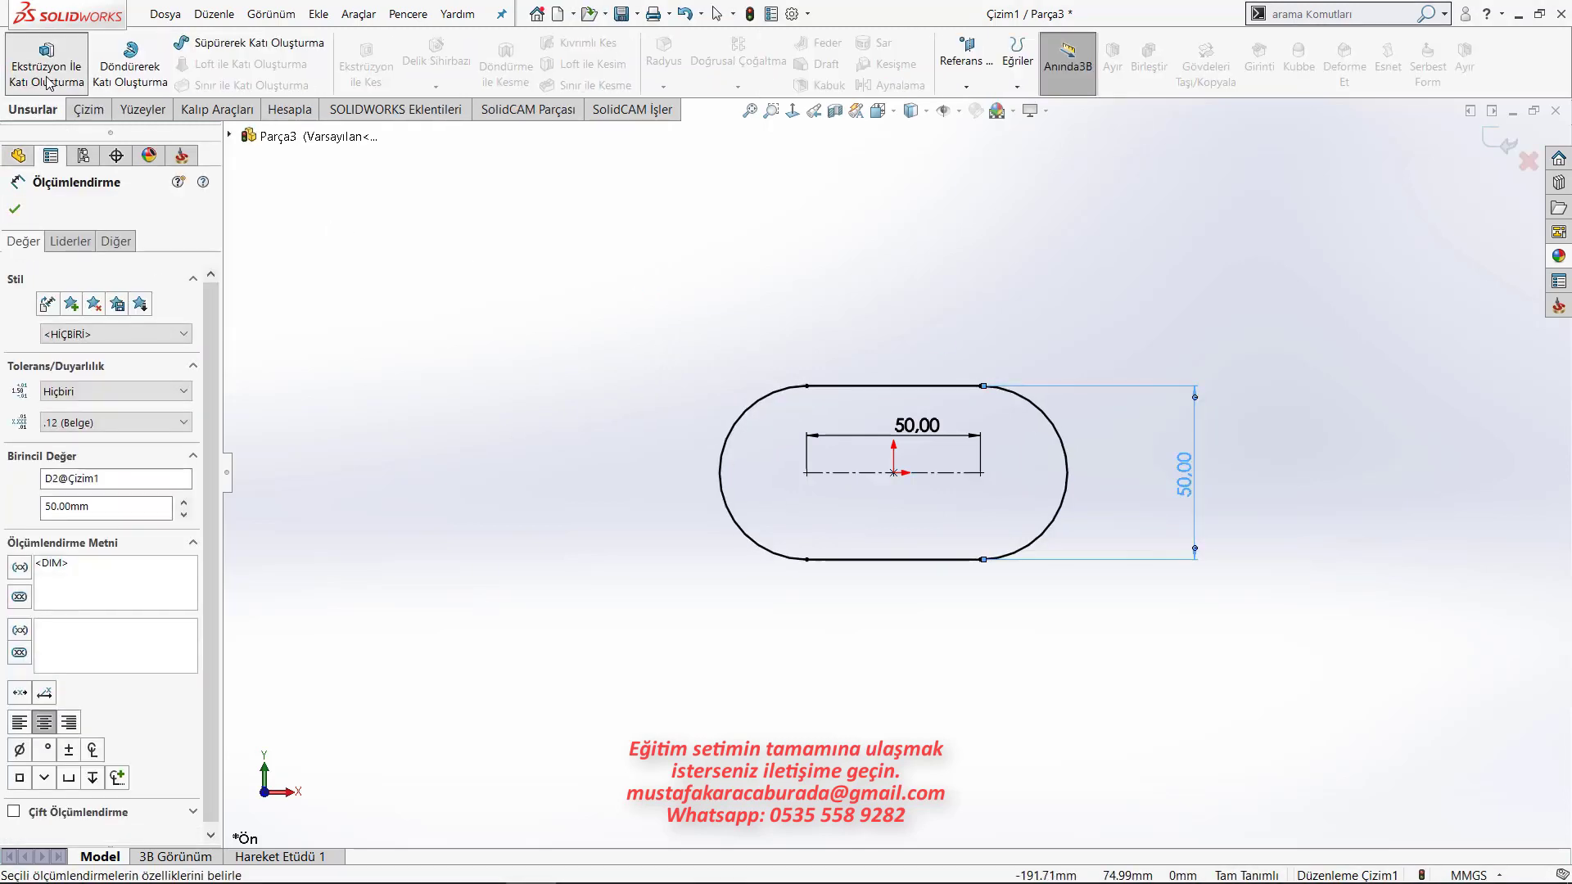
pyautogui.click(46, 59)
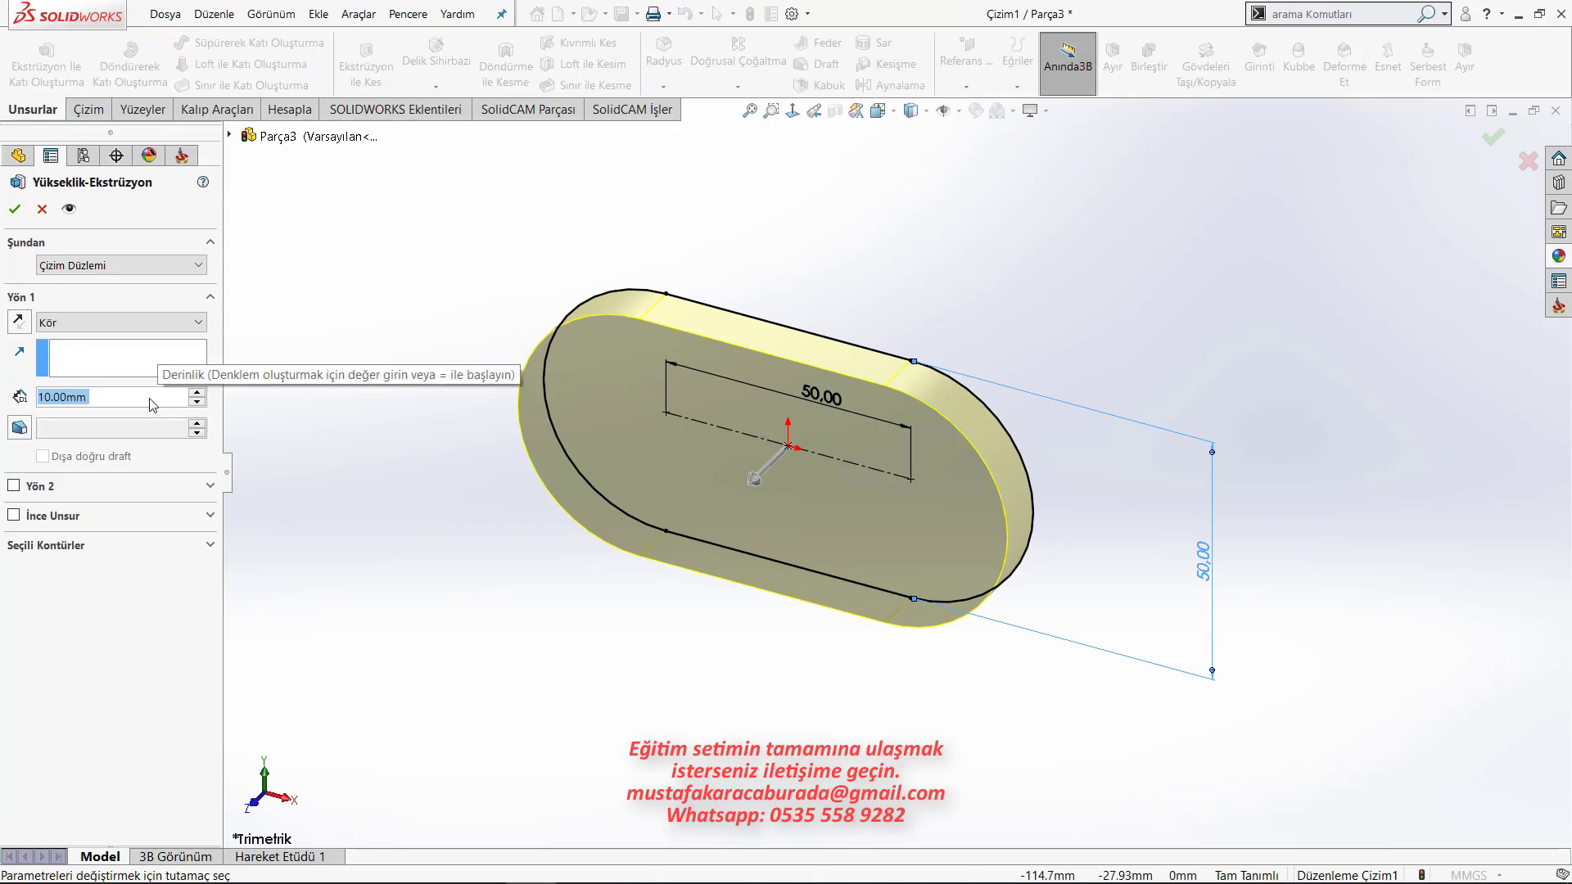
pyautogui.write('1050')
pyautogui.press('Return')
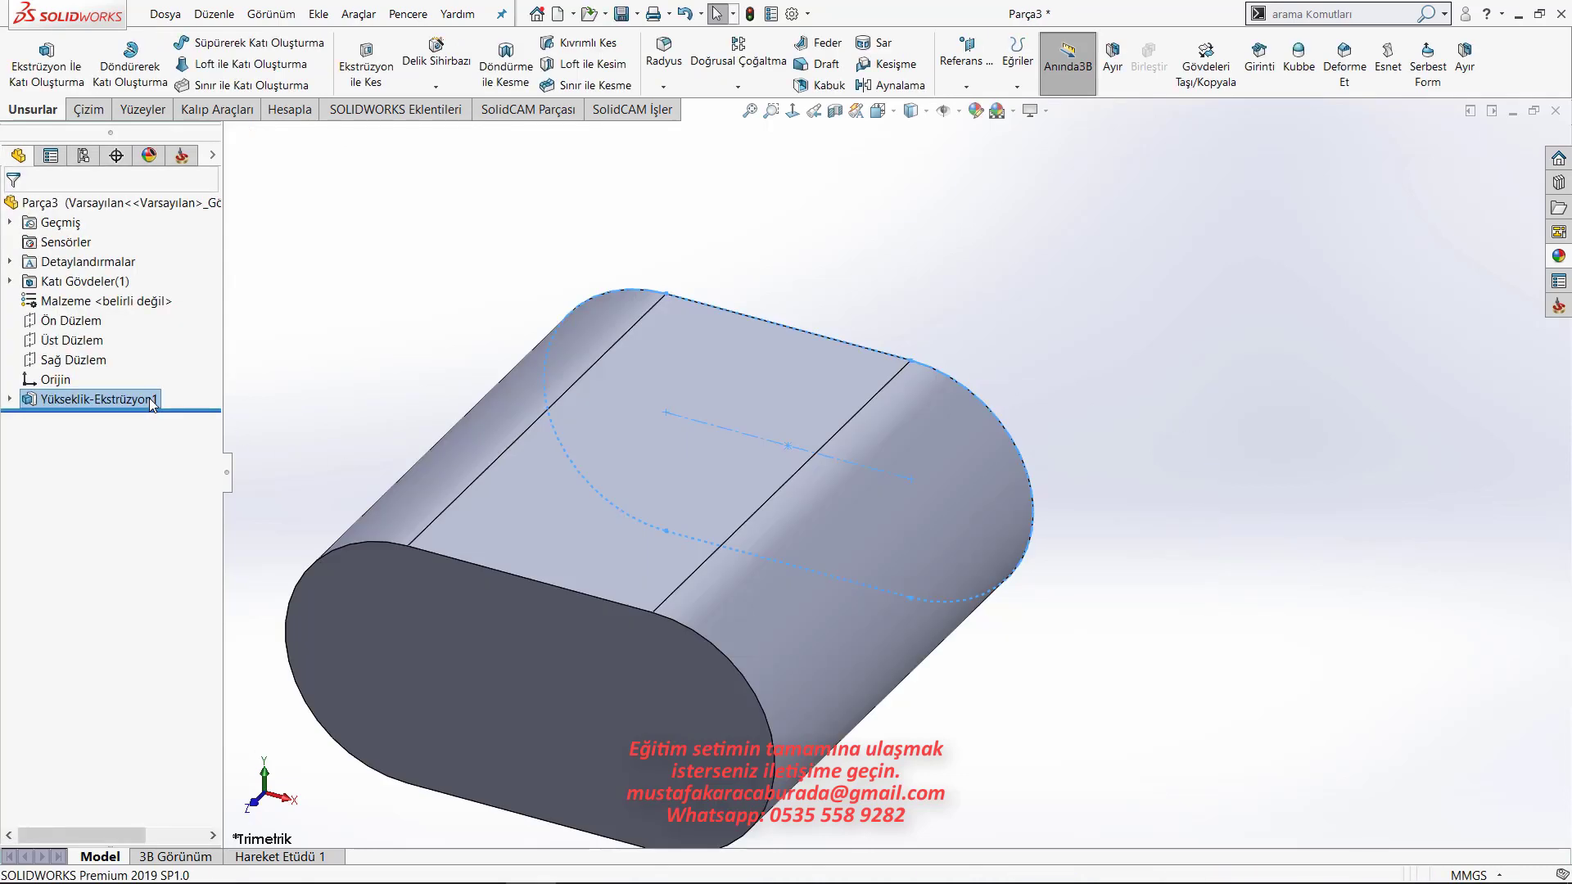
pyautogui.scroll(-3, 521, 414)
pyautogui.moveTo(521, 415)
pyautogui.mouseDown(button='middle')
pyautogui.moveTo(718, 166)
pyautogui.moveTo(824, 350)
pyautogui.moveTo(804, 439)
pyautogui.moveTo(795, 321)
pyautogui.mouseUp(button='middle')
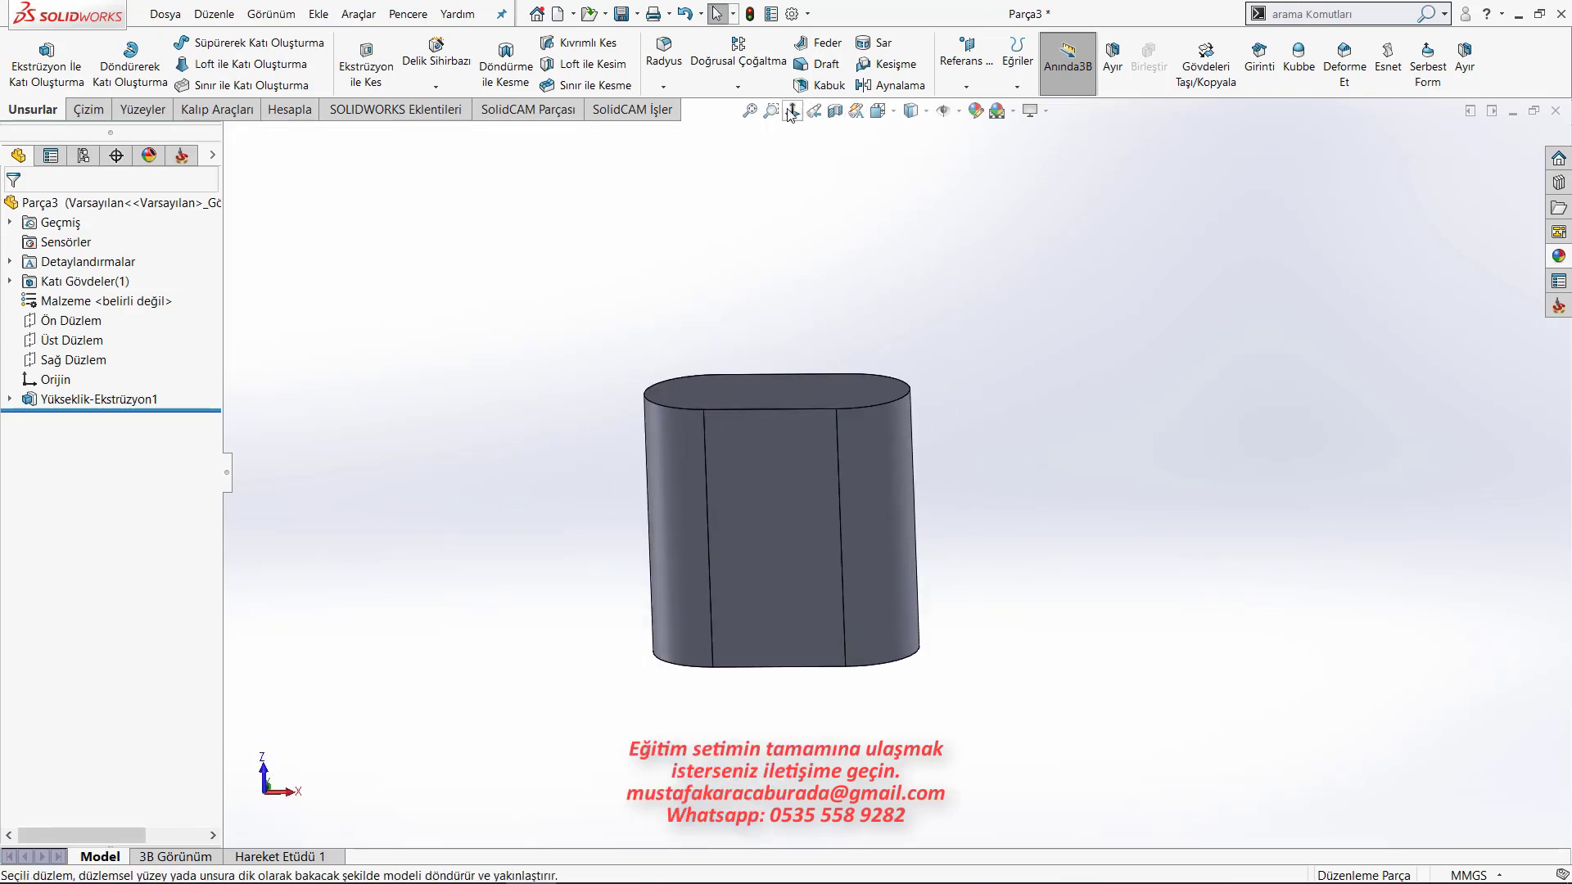
# On Üst Düzlem, sketch a vertical line from the origin to the block's lower edge.
pyautogui.click(76, 345)
pyautogui.click(89, 317)
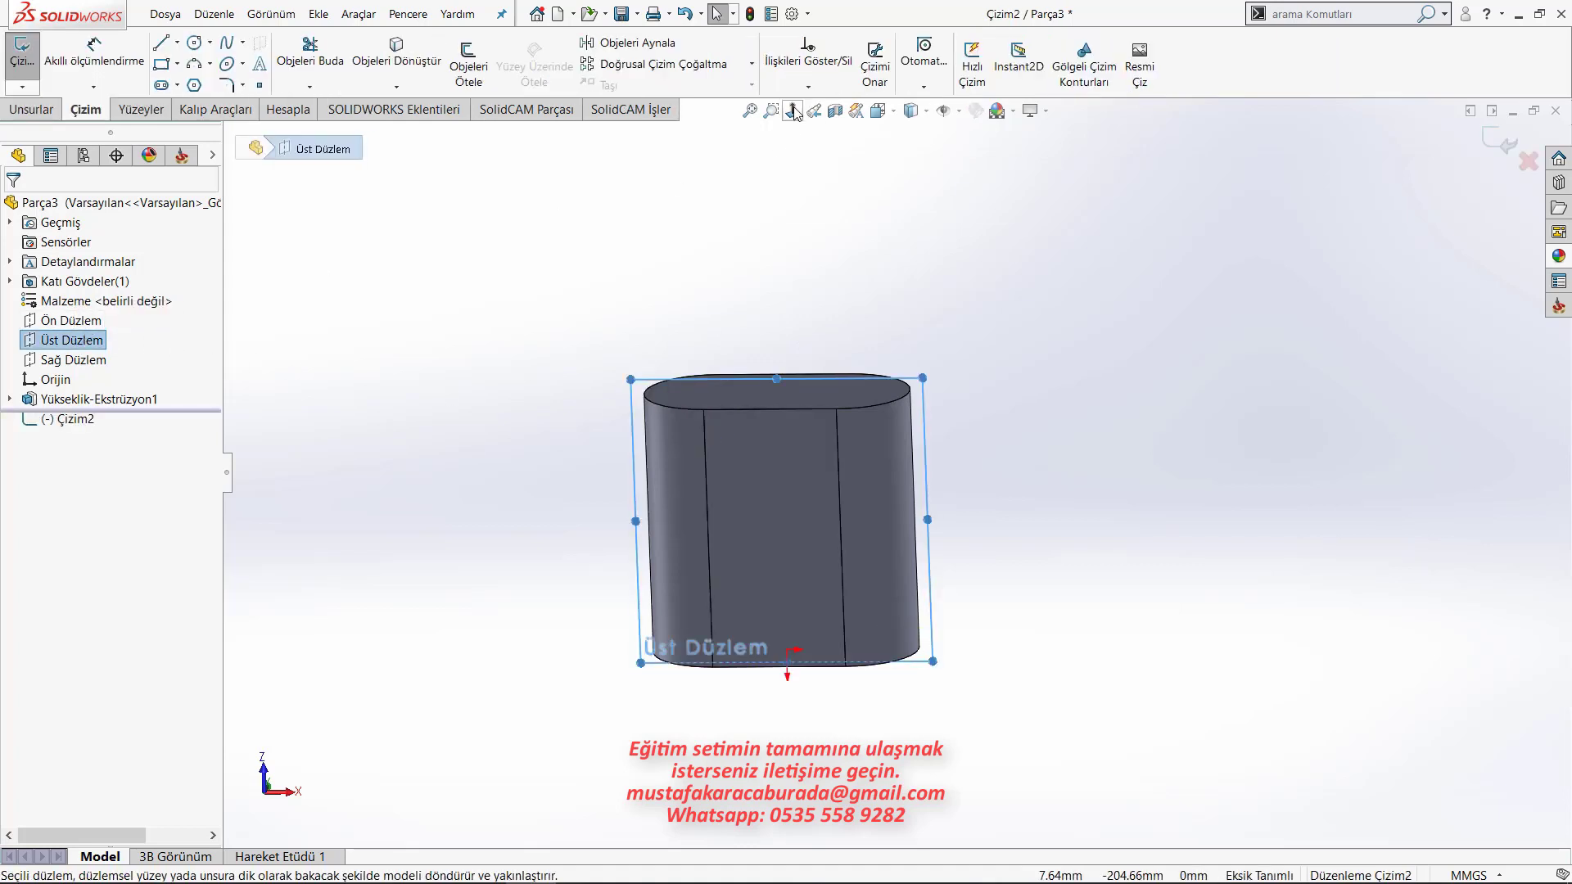
pyautogui.click(792, 113)
pyautogui.press('l')
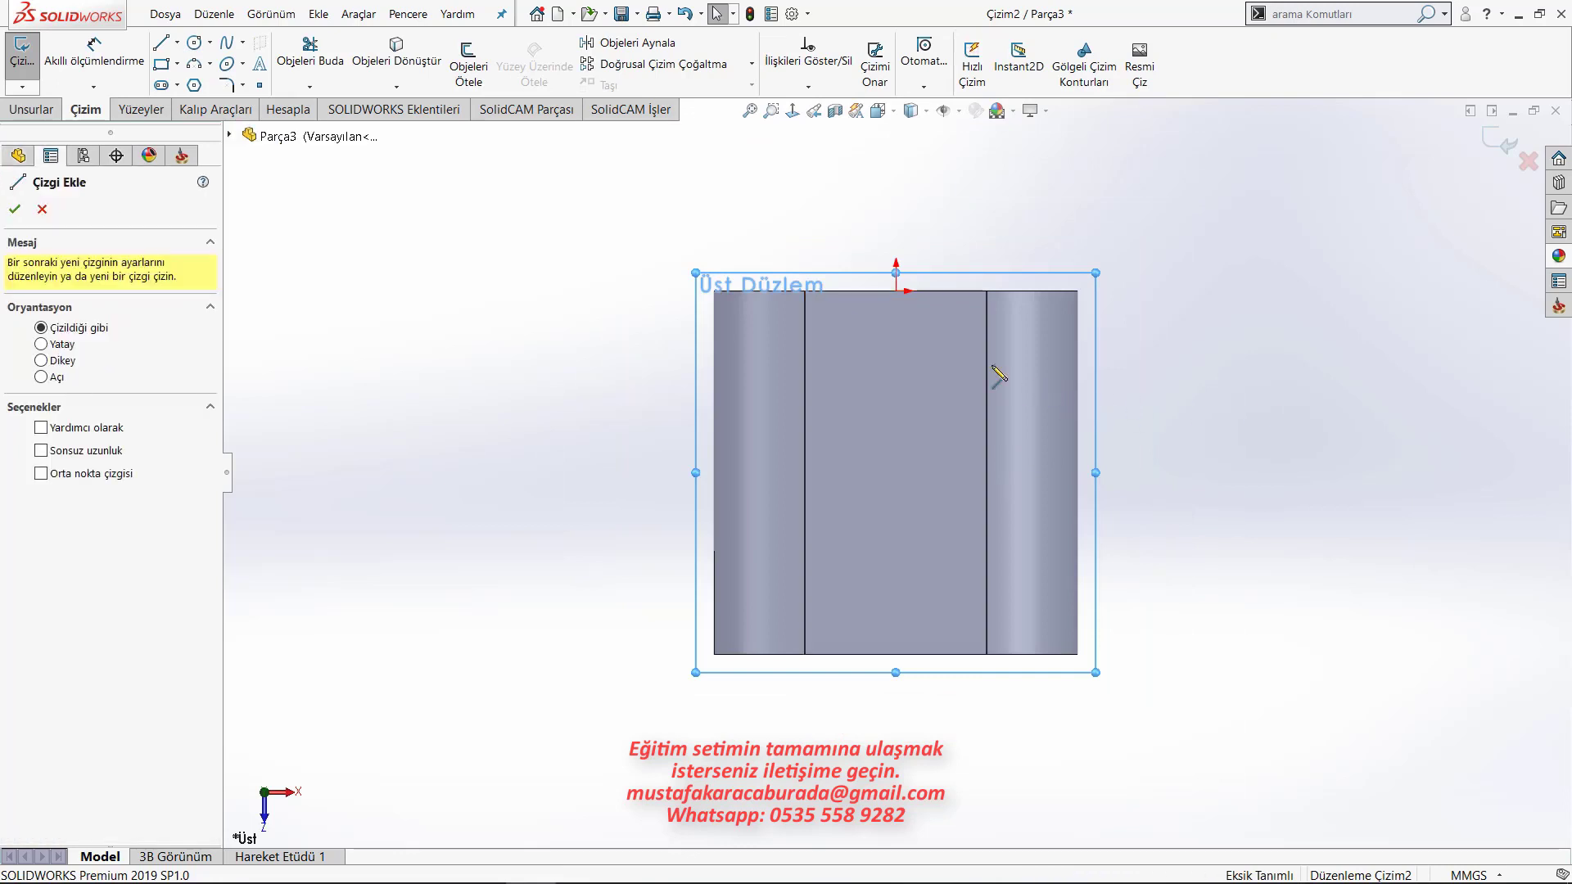
pyautogui.click(897, 291)
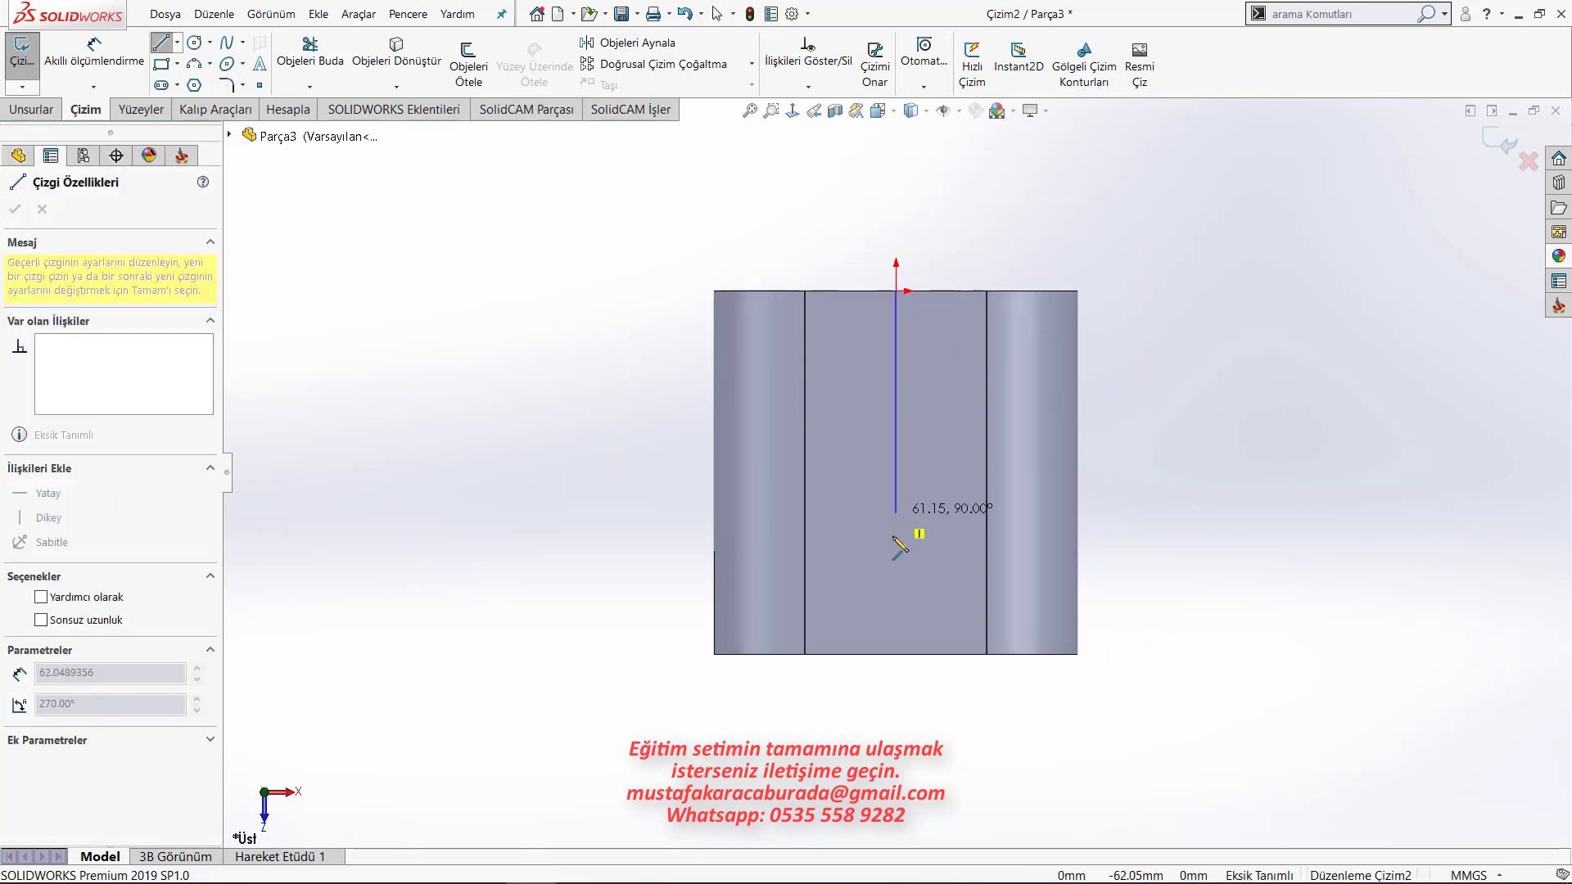
pyautogui.click(897, 653)
pyautogui.press('Escape')
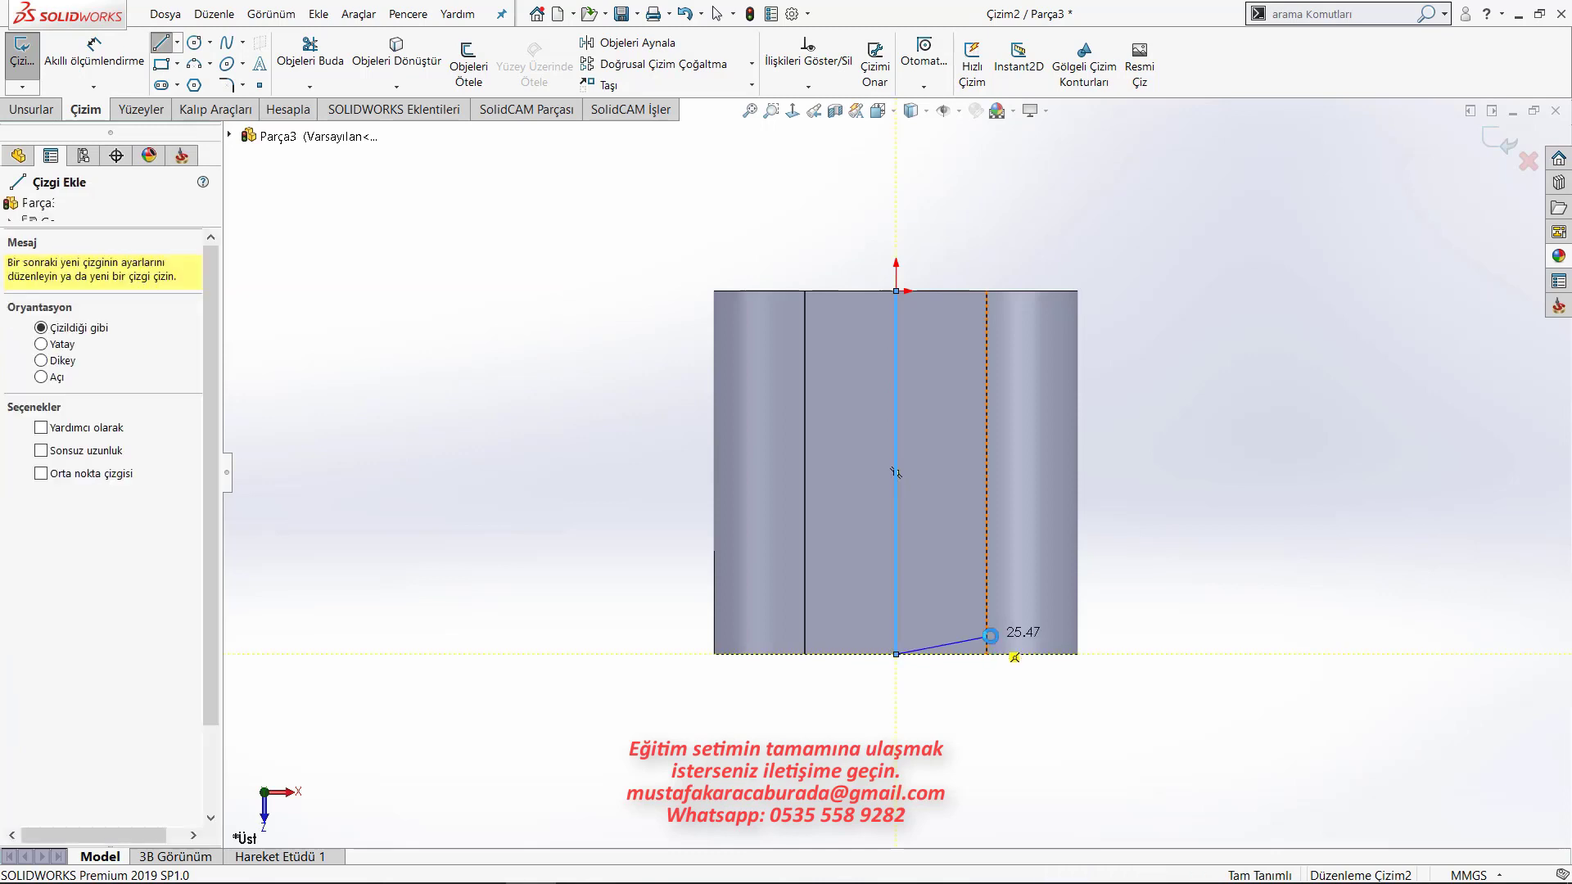
pyautogui.press('Escape')
pyautogui.hotkey('ctrl', 'b')
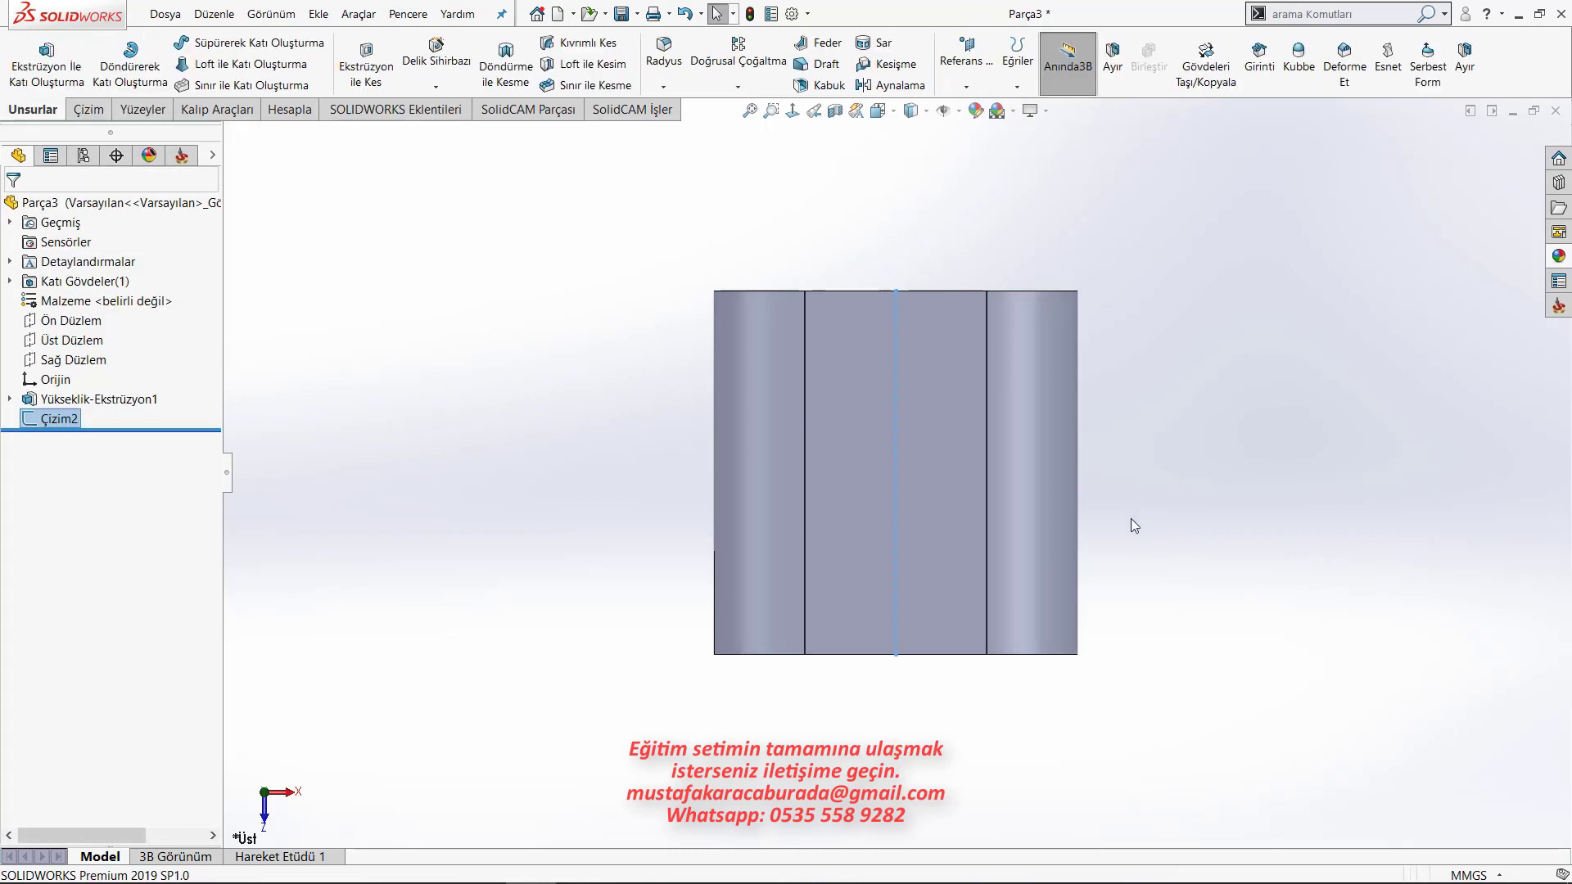
# On the block's top face, sketch a 50 mm horizontal line from the origin to the slot's edge.
pyautogui.moveTo(1046, 225); pyautogui.dragTo(1039, 553, button='middle')
pyautogui.click(960, 476)
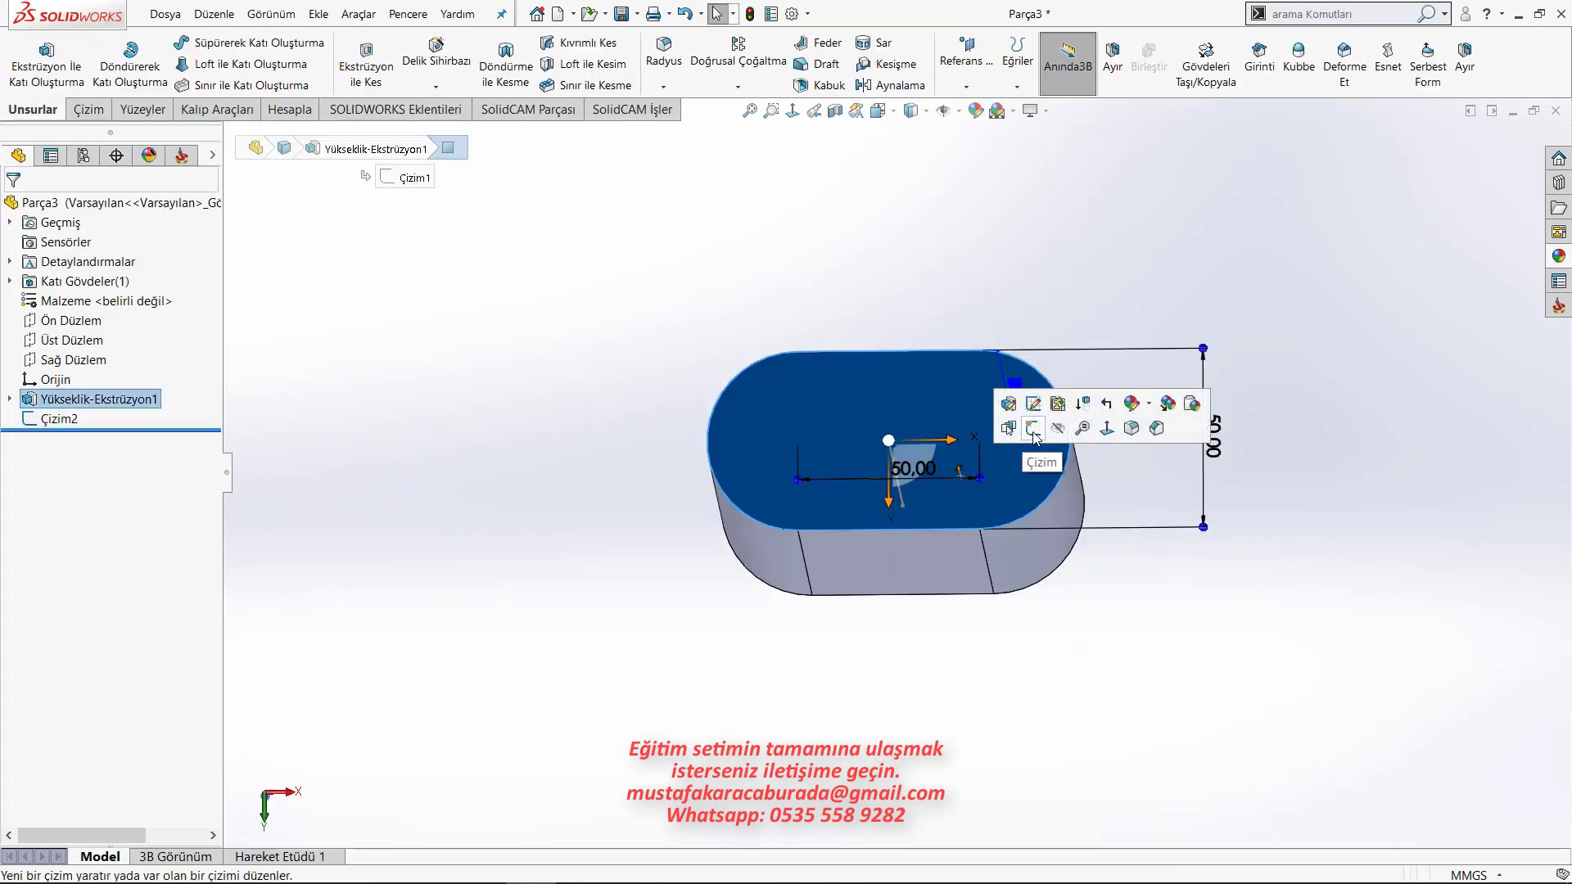
pyautogui.click(1038, 414)
pyautogui.click(1015, 383)
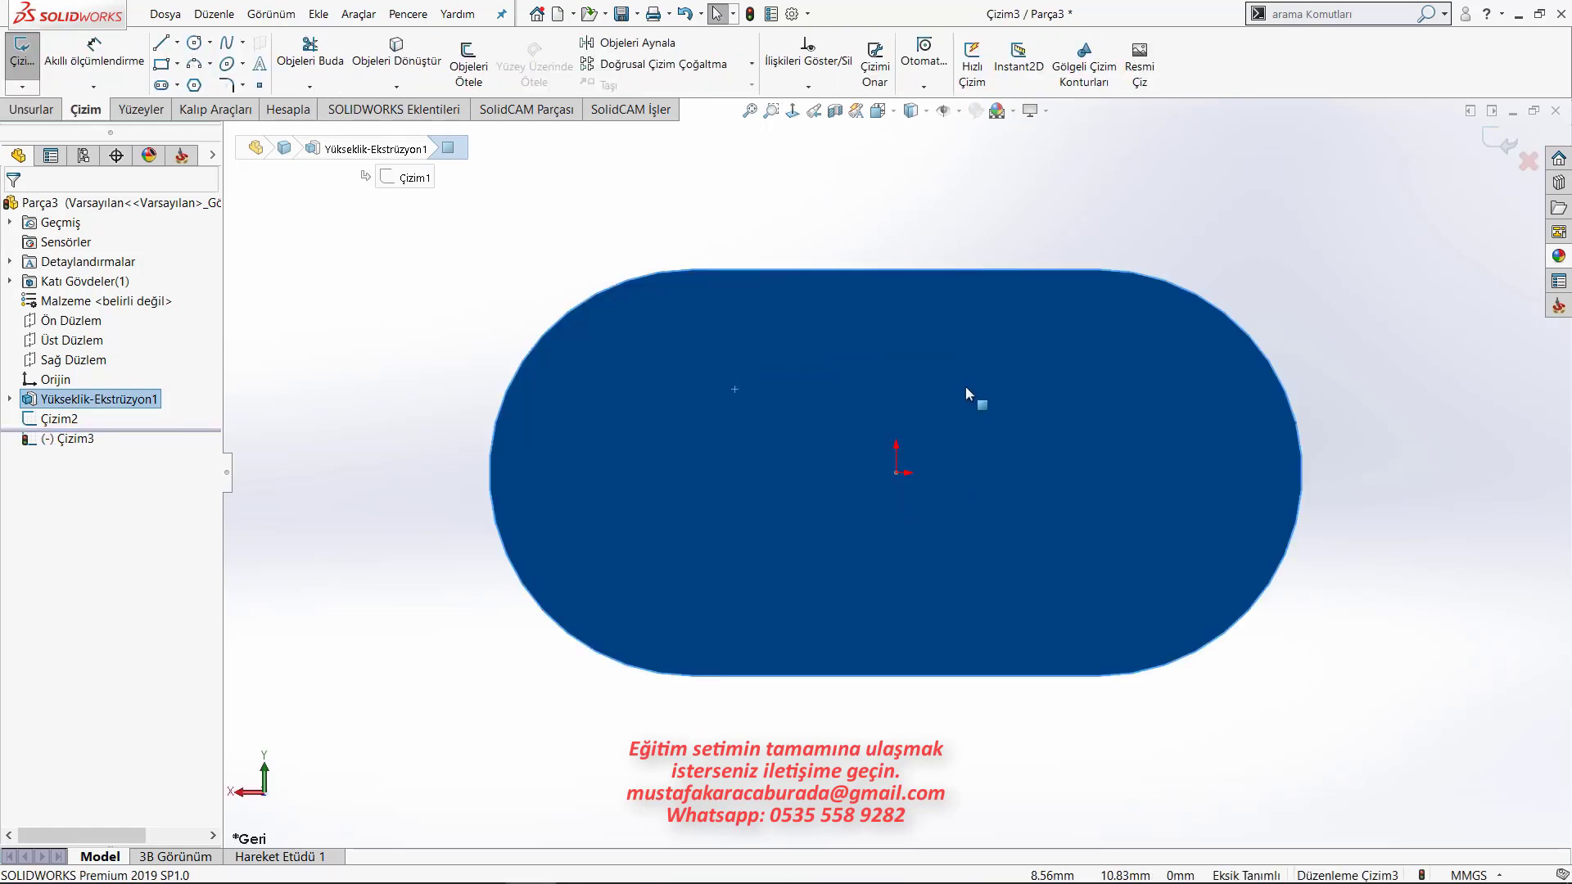
pyautogui.press('l')
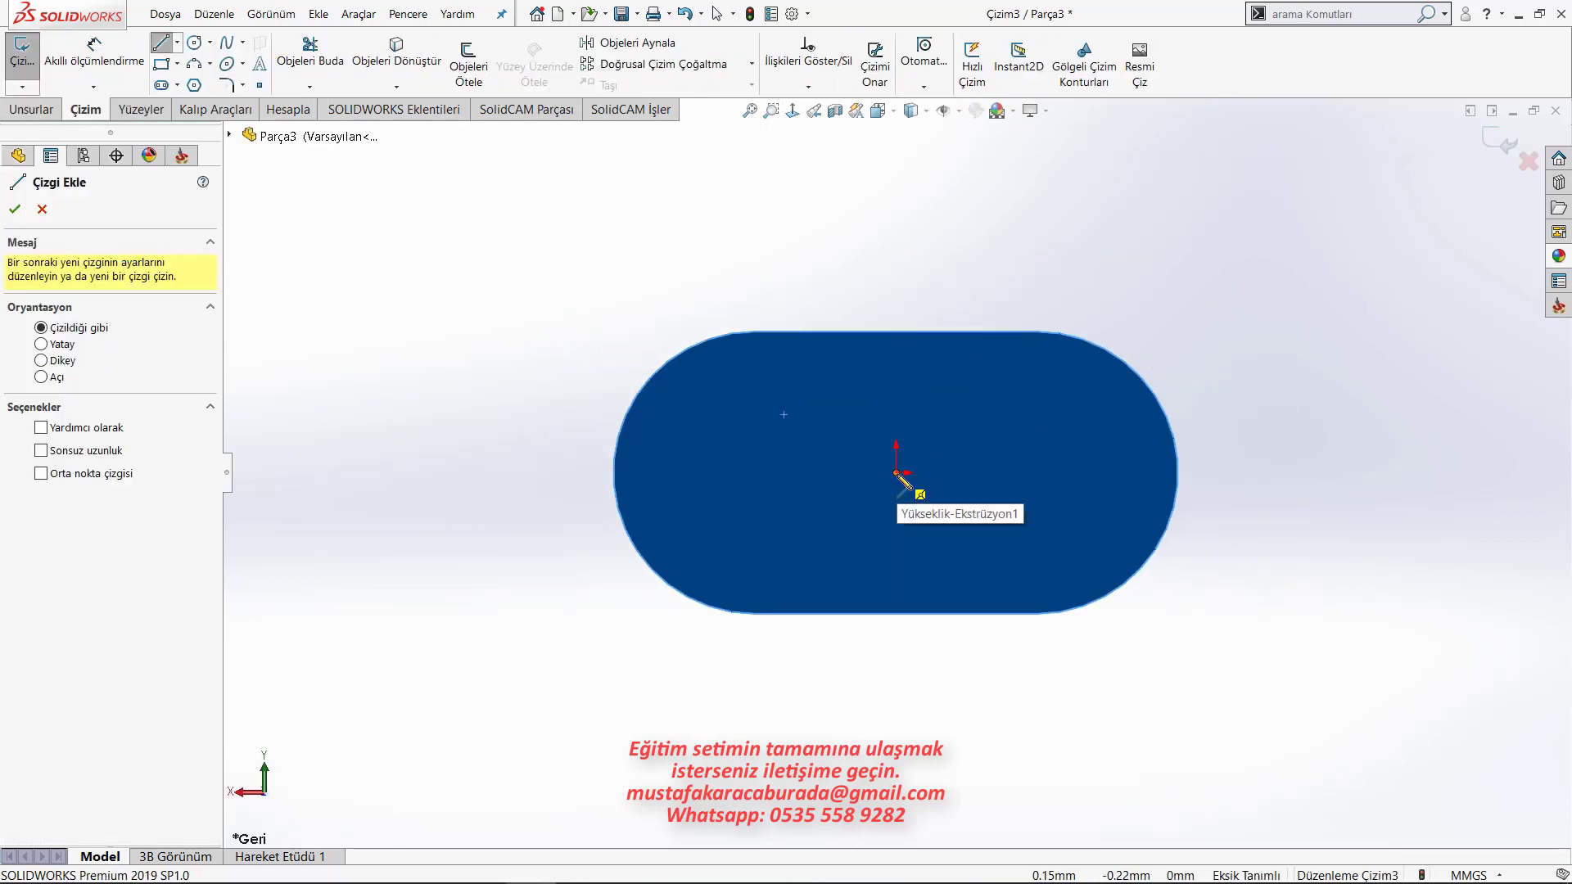
pyautogui.click(896, 472)
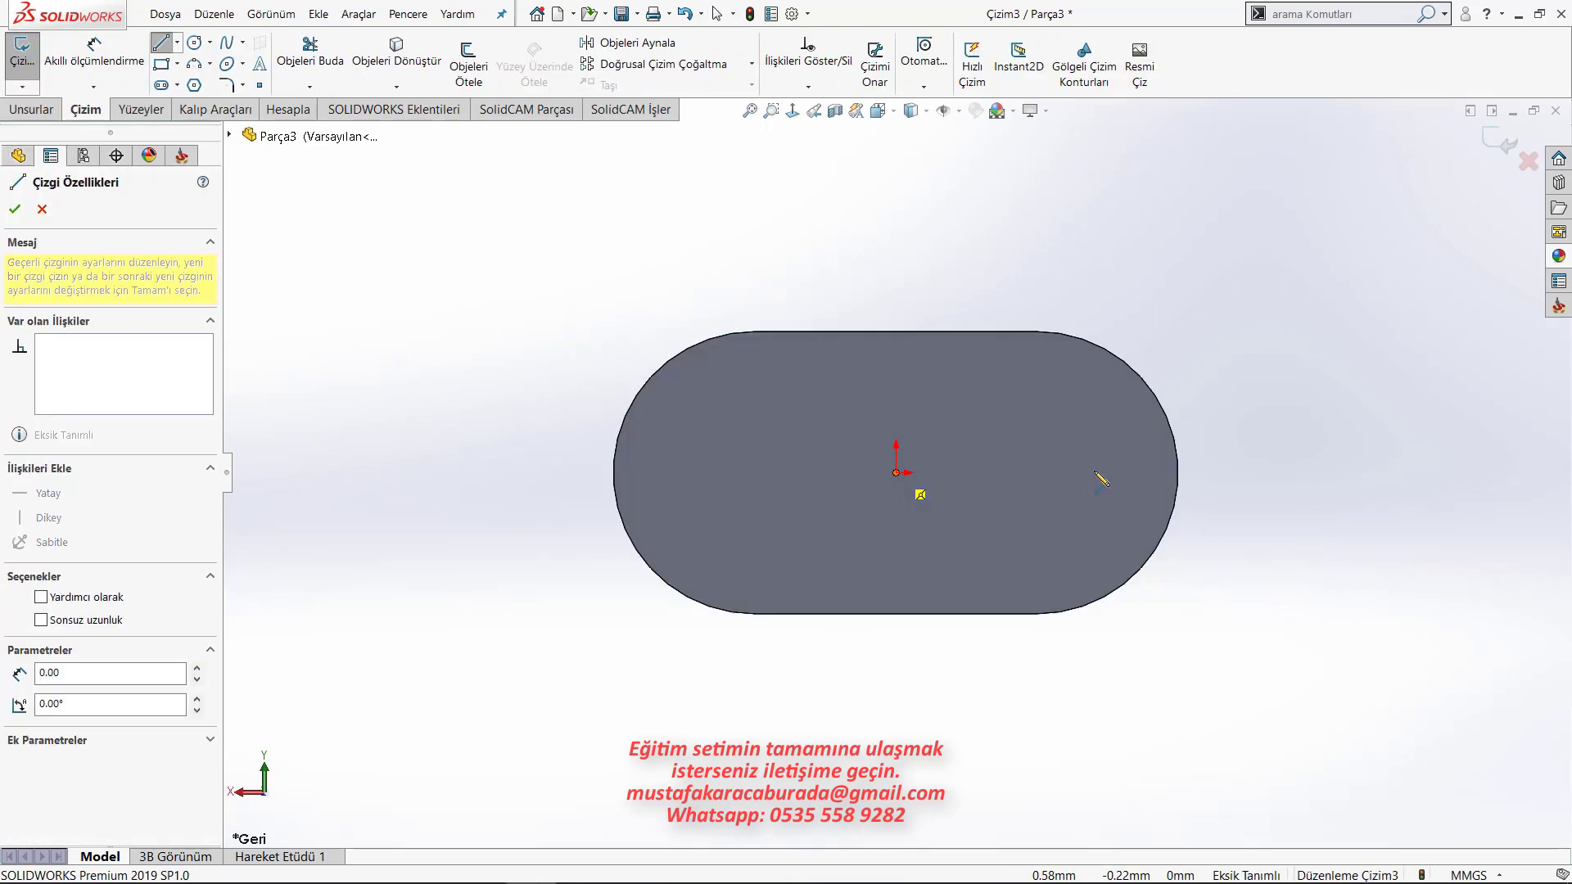
pyautogui.click(1179, 472)
pyautogui.press('Escape')
pyautogui.press('Escape')
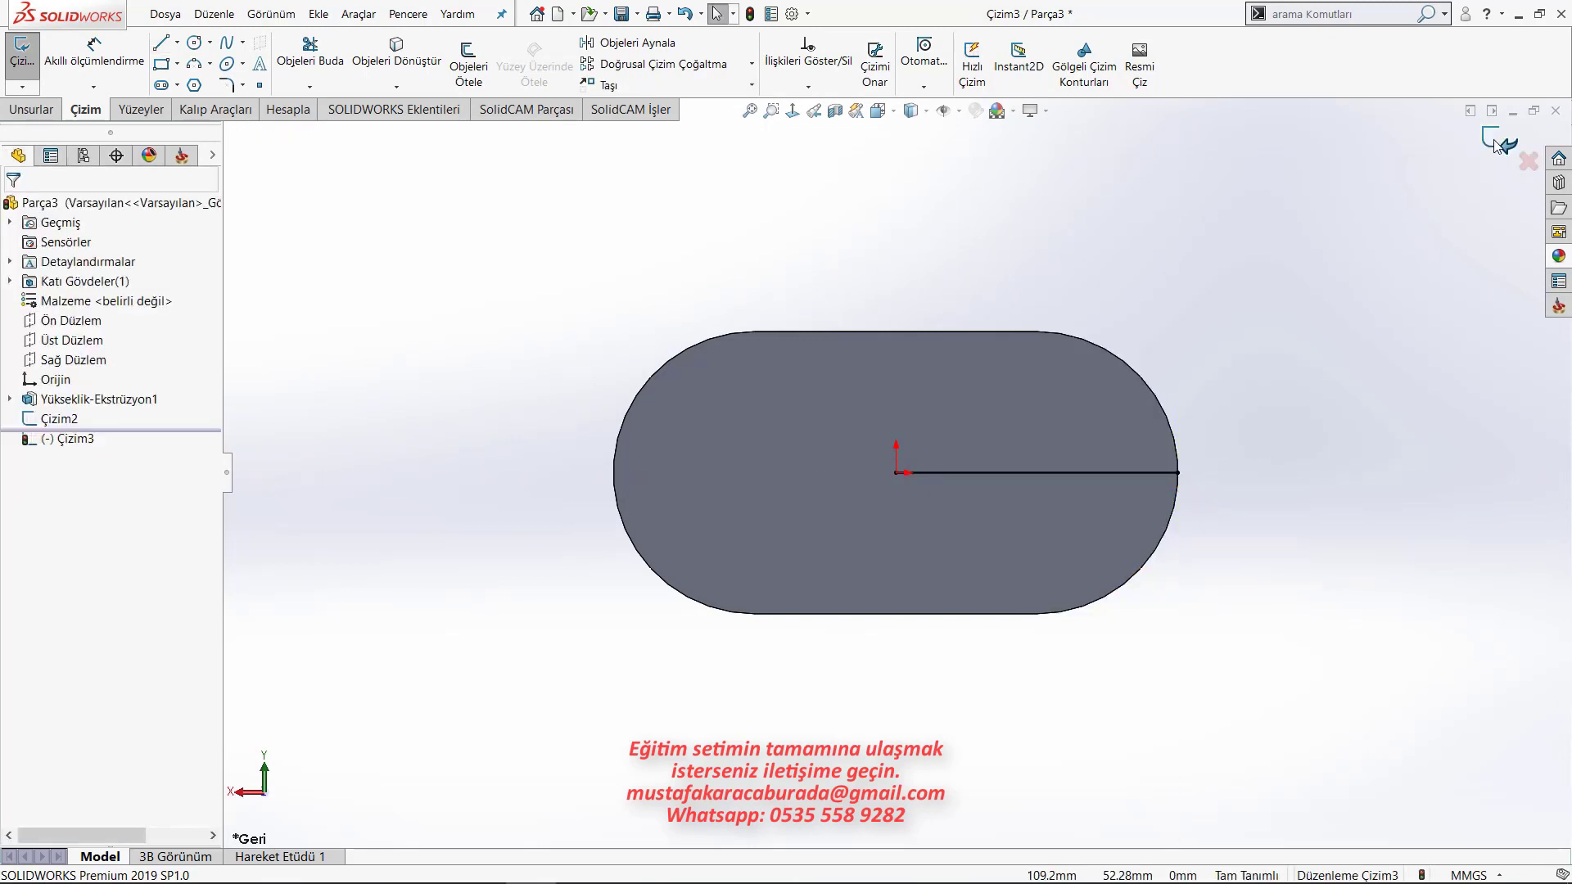
pyautogui.click(1501, 141)
pyautogui.moveTo(1010, 244)
pyautogui.mouseDown(button='middle')
pyautogui.moveTo(988, 628)
pyautogui.moveTo(1030, 664)
pyautogui.moveTo(1043, 493)
pyautogui.mouseUp(button='middle')
pyautogui.click(1109, 484)
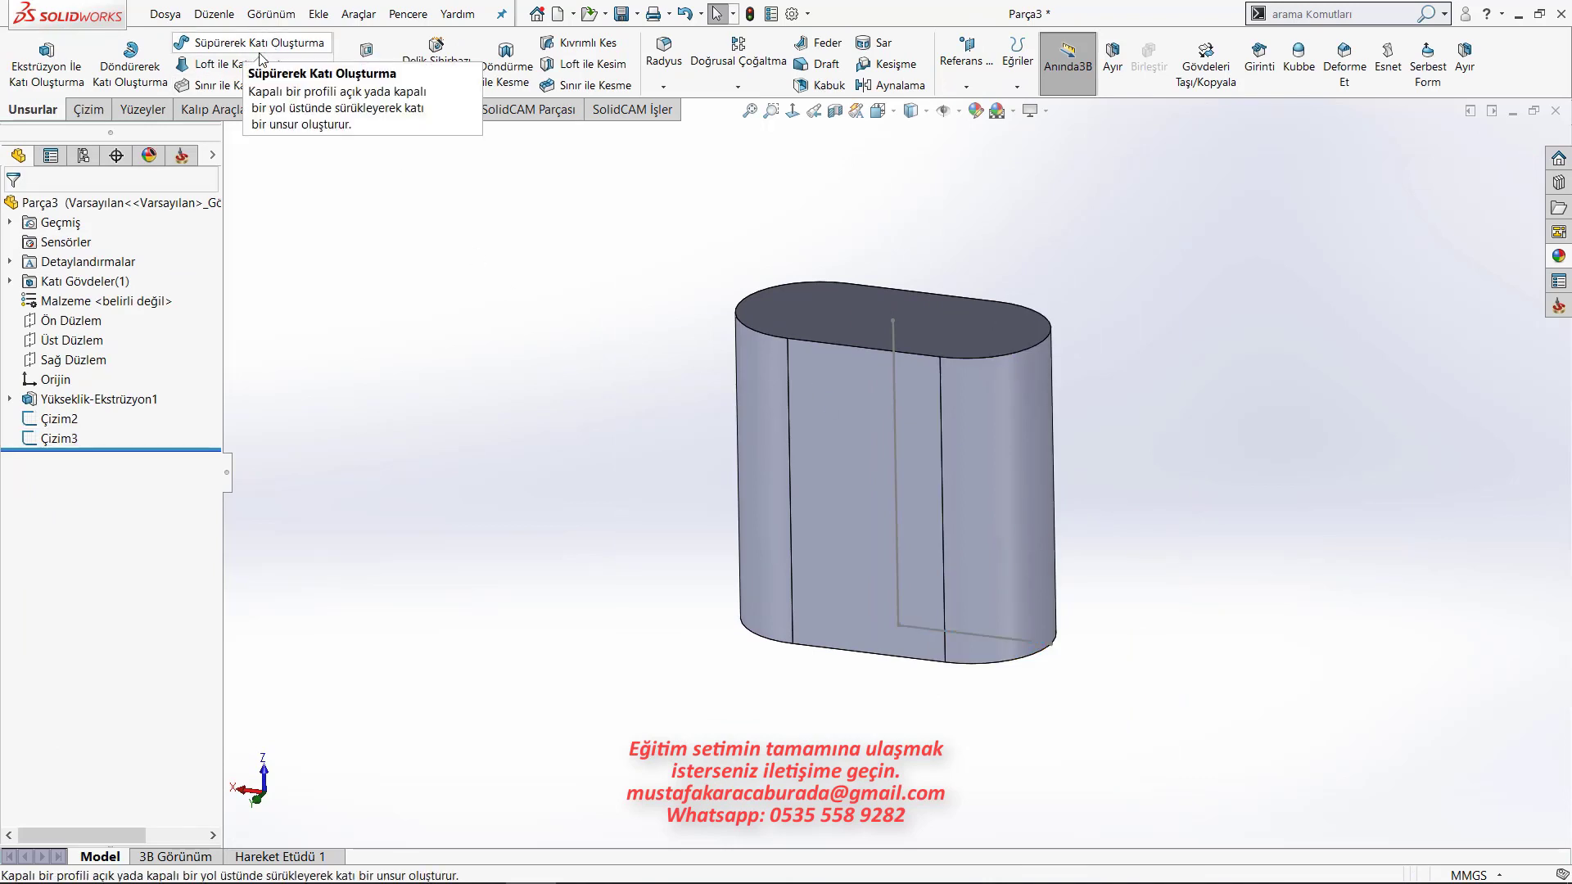
# Start a Sürüklenmiş Yüzey (Swept Surface) from the Yüzeyler tab.
pyautogui.click(152, 111)
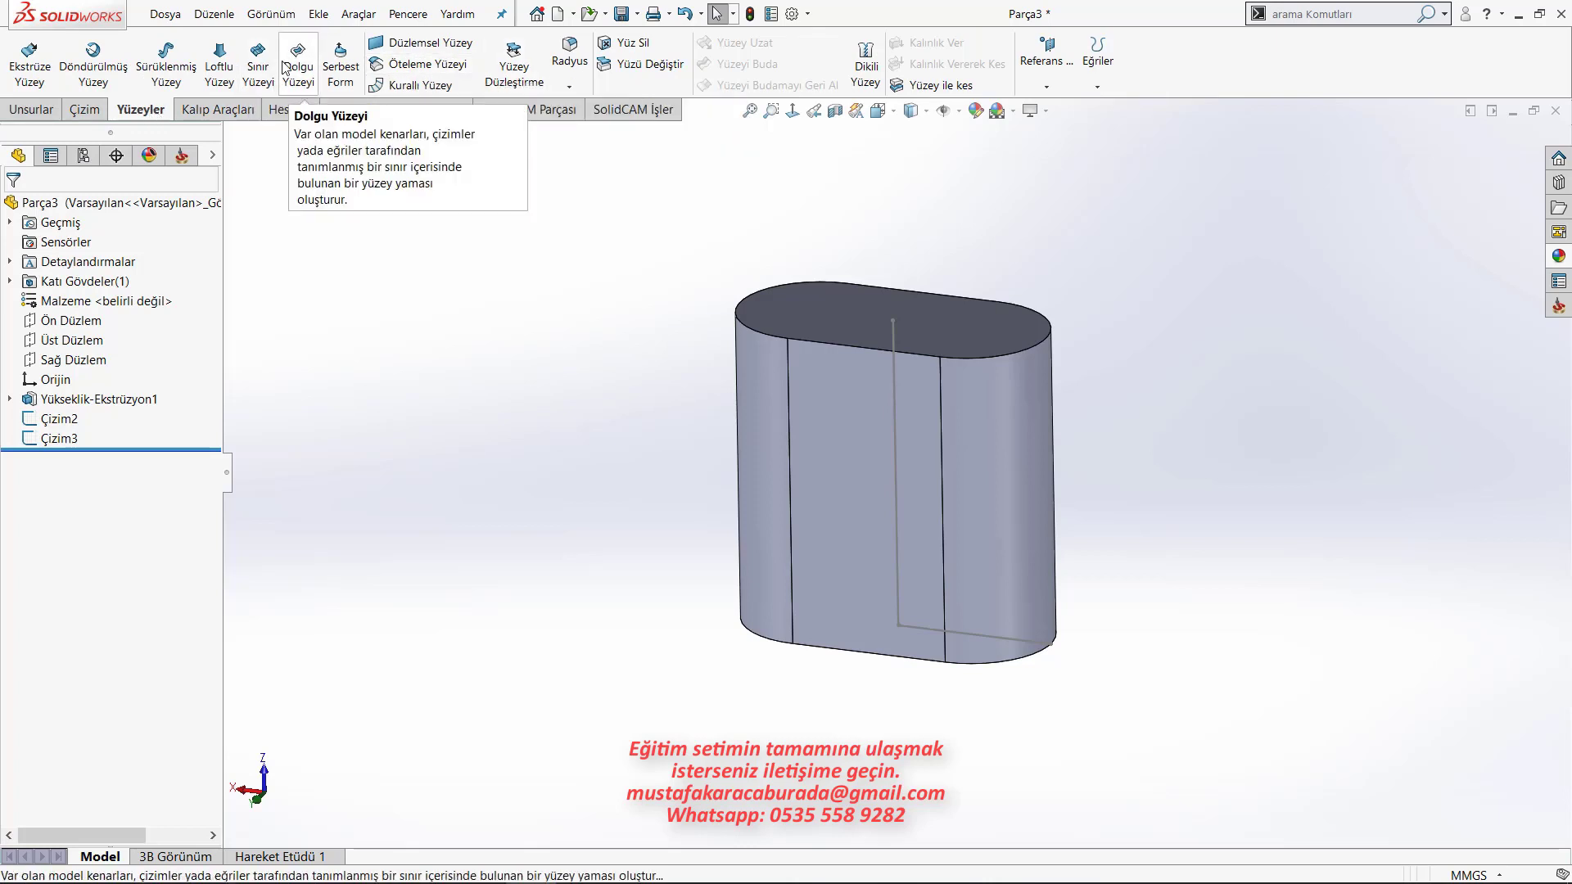
pyautogui.click(172, 72)
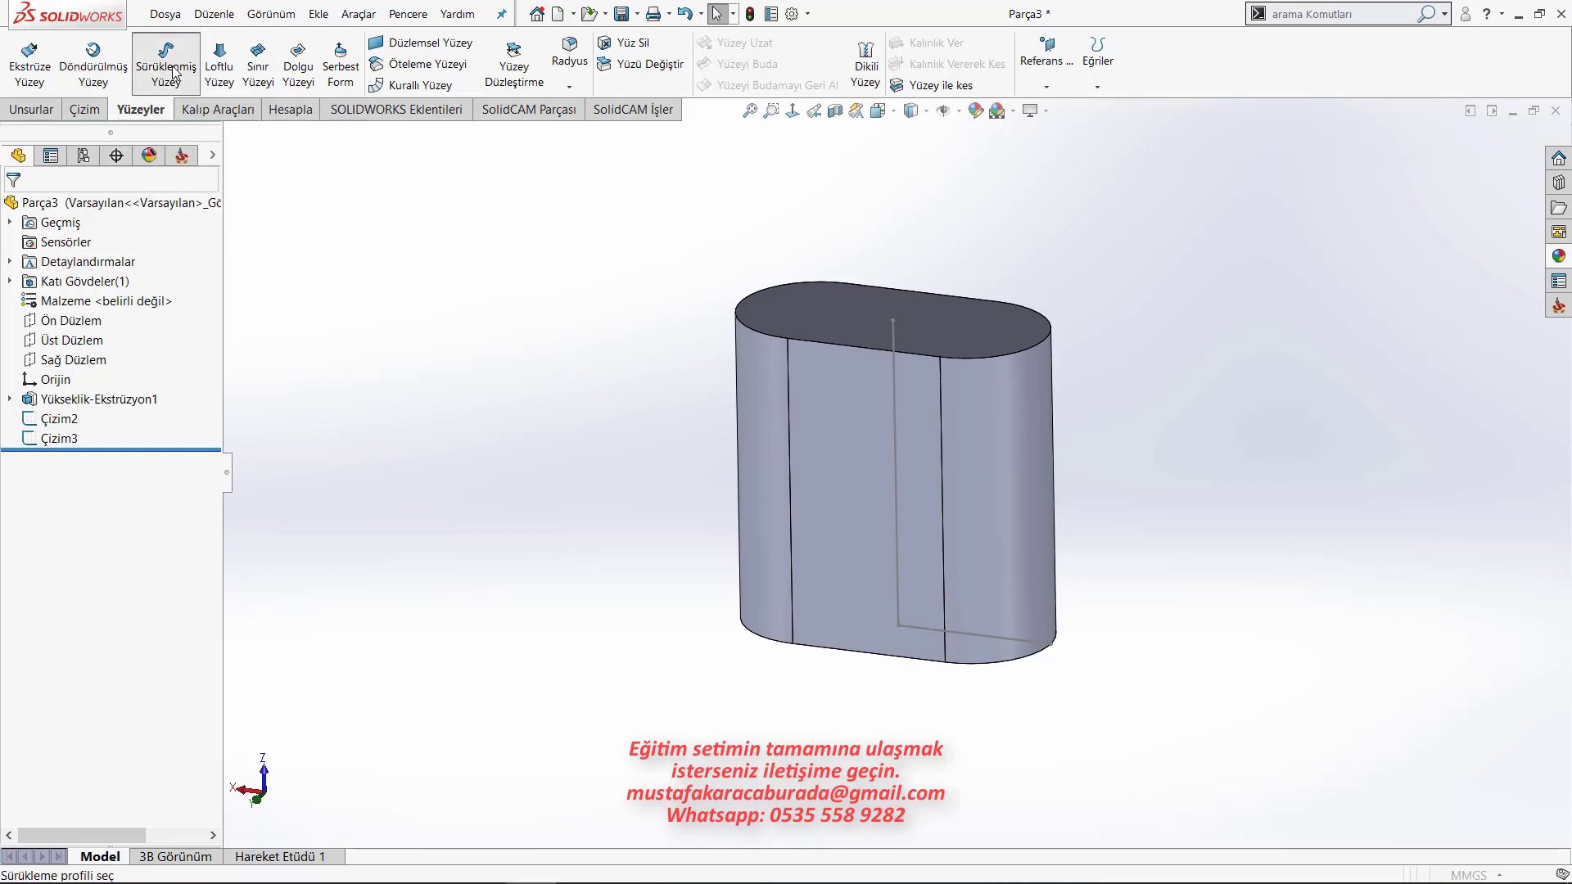
# Sweep profile Çizim3 along path Çizim2, following the path, with twist in Devirler.
pyautogui.click(973, 633)
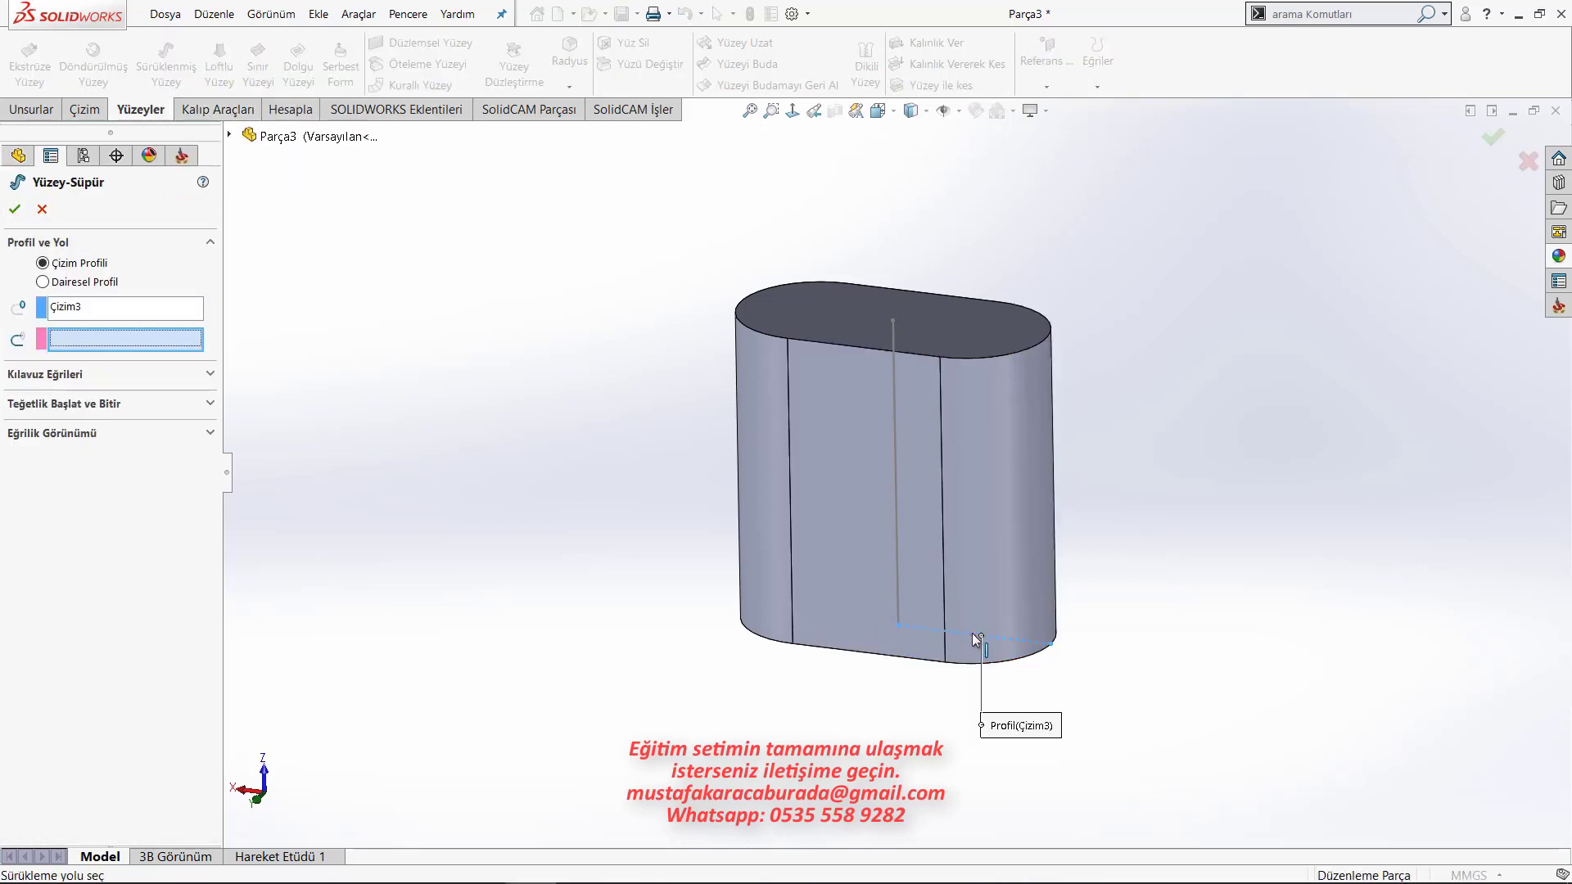
pyautogui.click(897, 556)
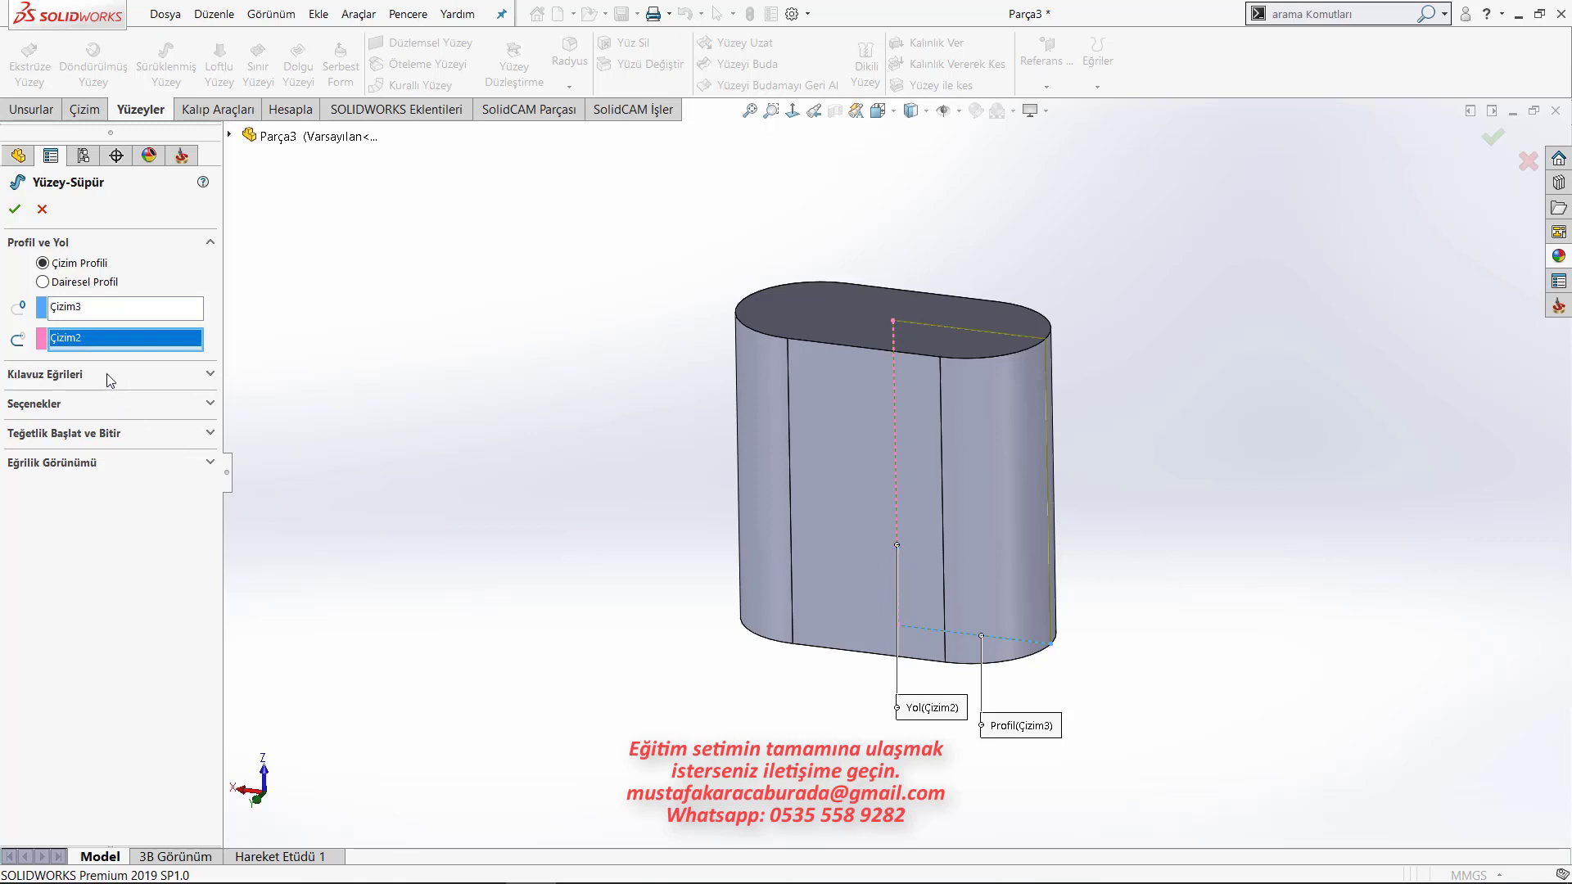
pyautogui.click(208, 404)
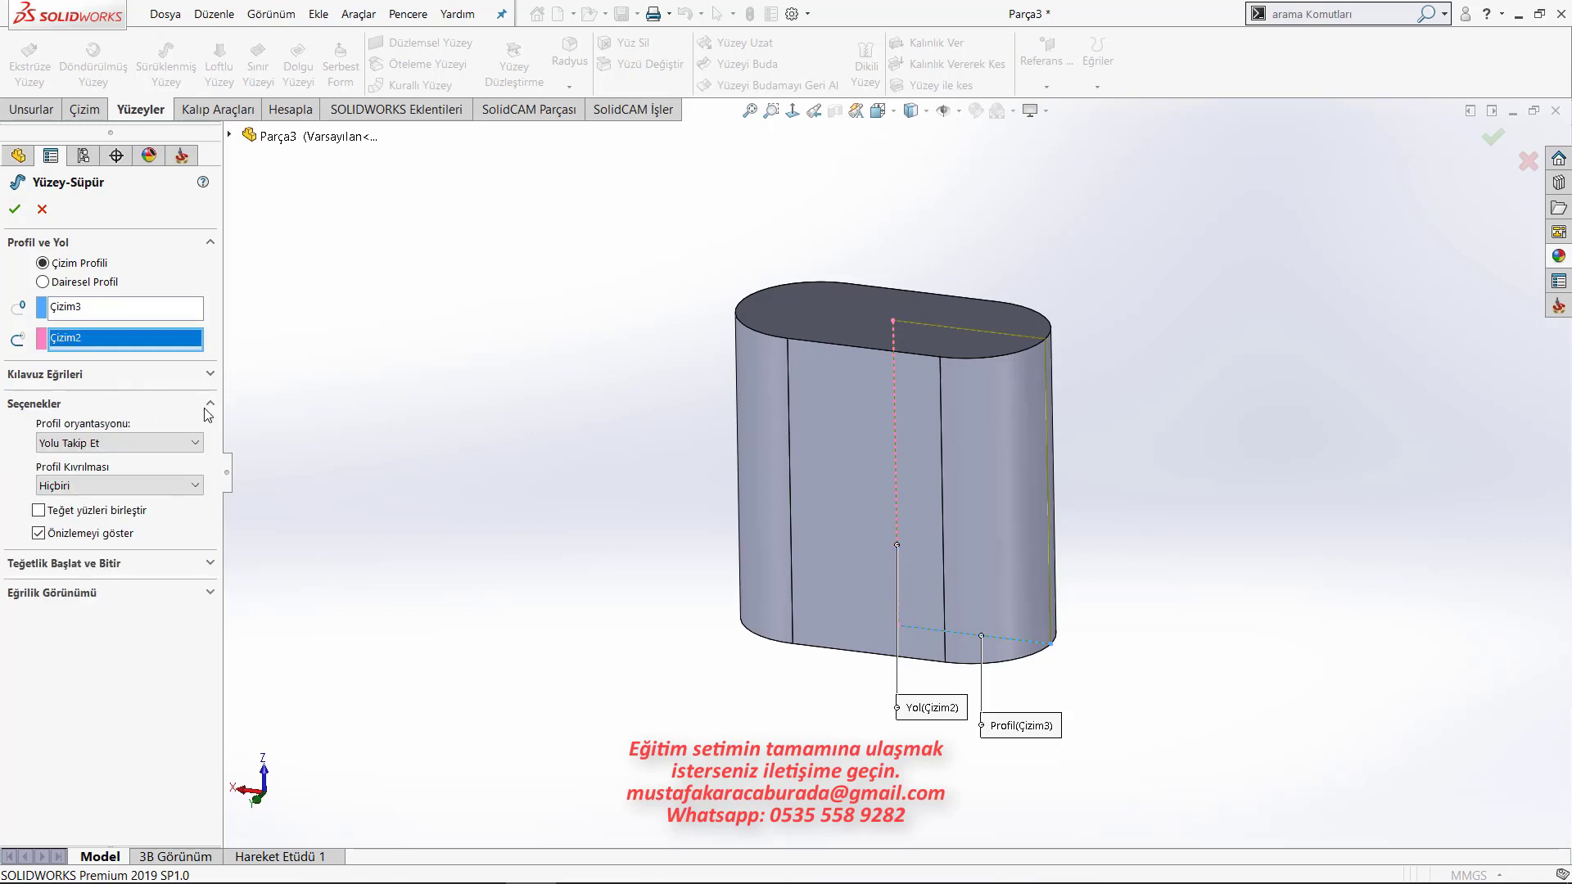
pyautogui.click(169, 456)
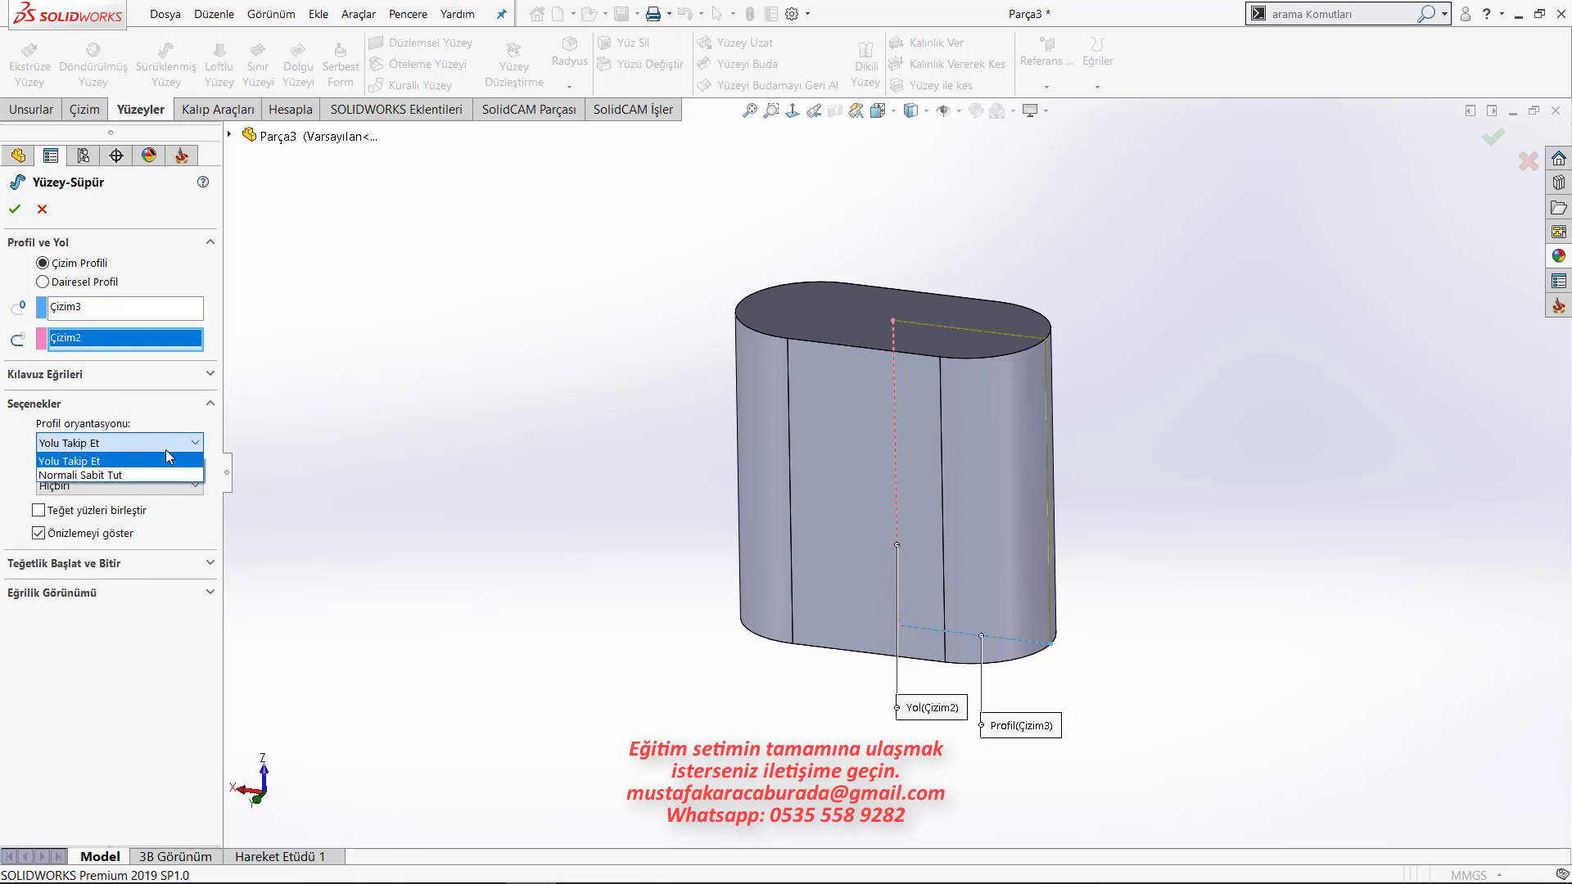
pyautogui.click(167, 458)
pyautogui.click(159, 485)
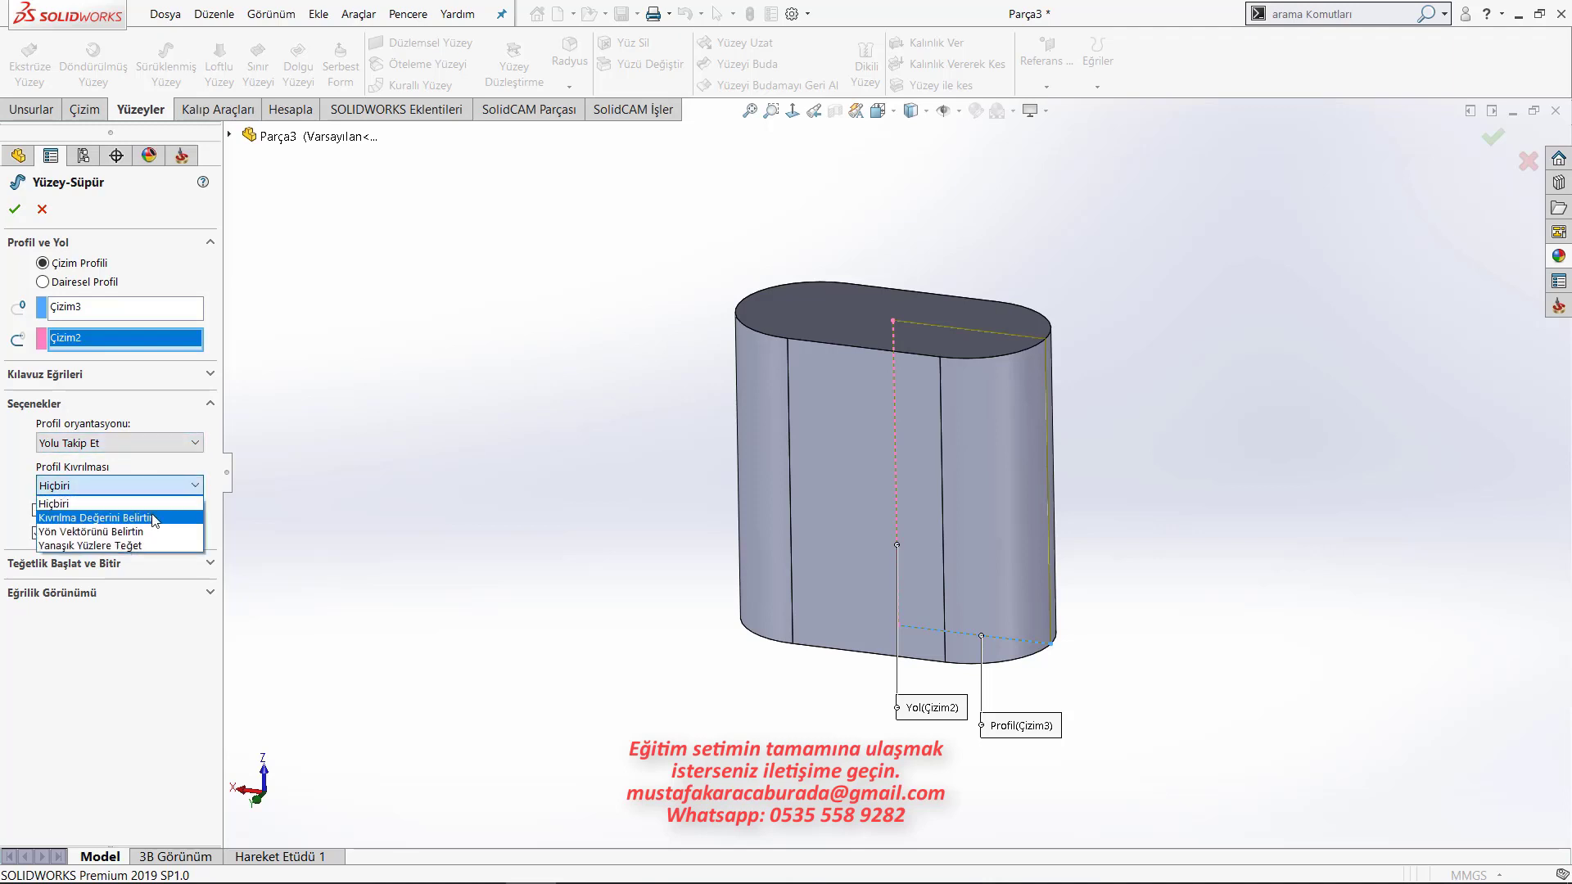
pyautogui.click(154, 518)
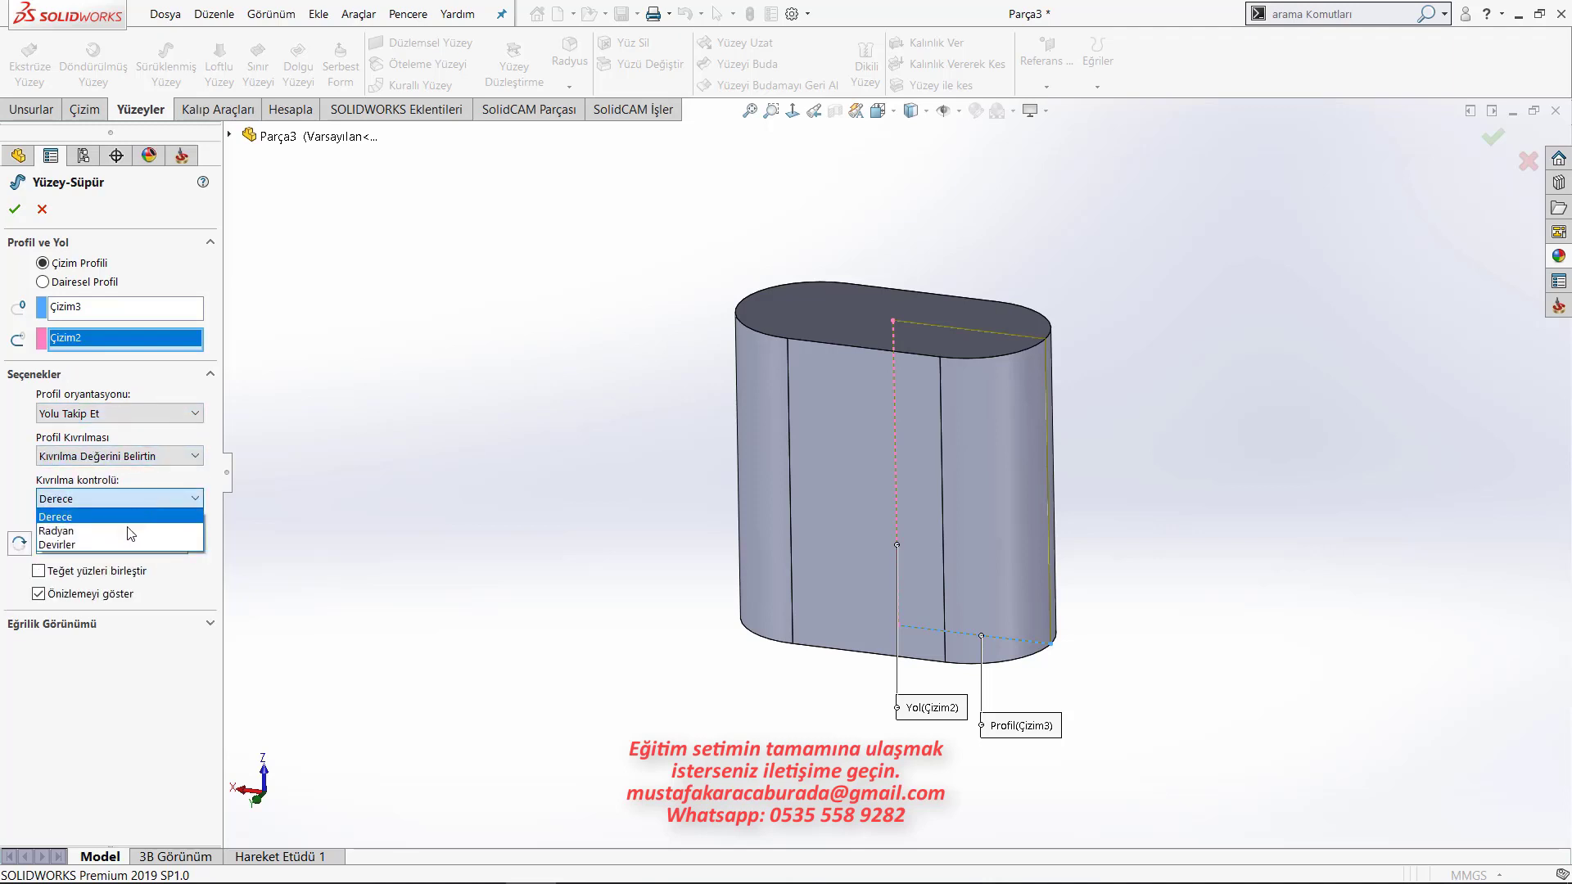
pyautogui.click(116, 546)
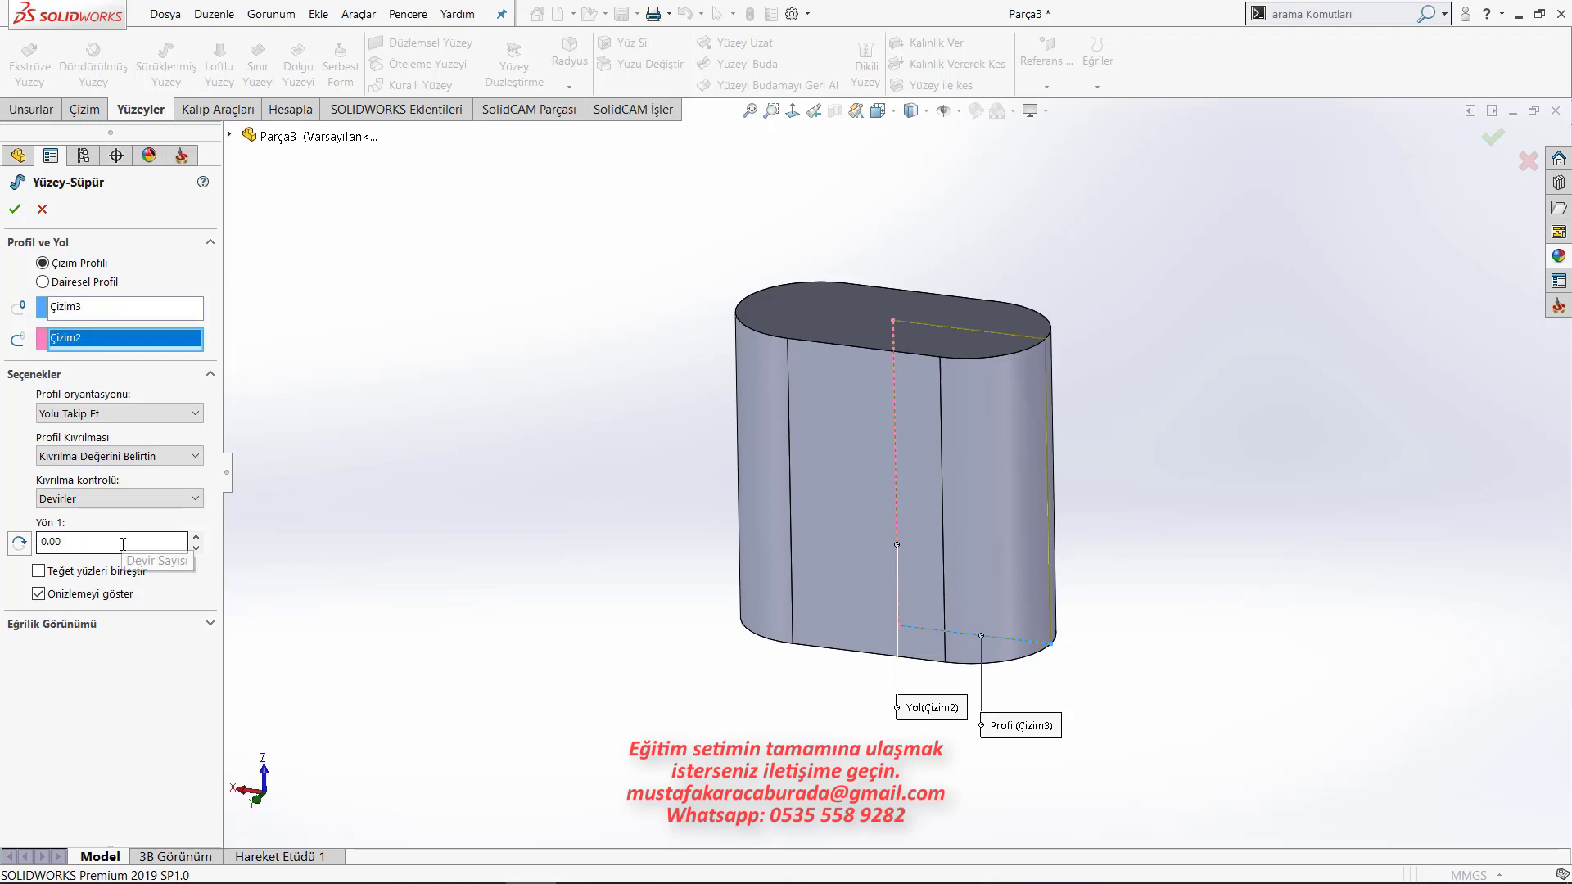
# Set the sweep twist to 12 revolutions and confirm Yüzey-Süpür1.
pyautogui.click(195, 537)
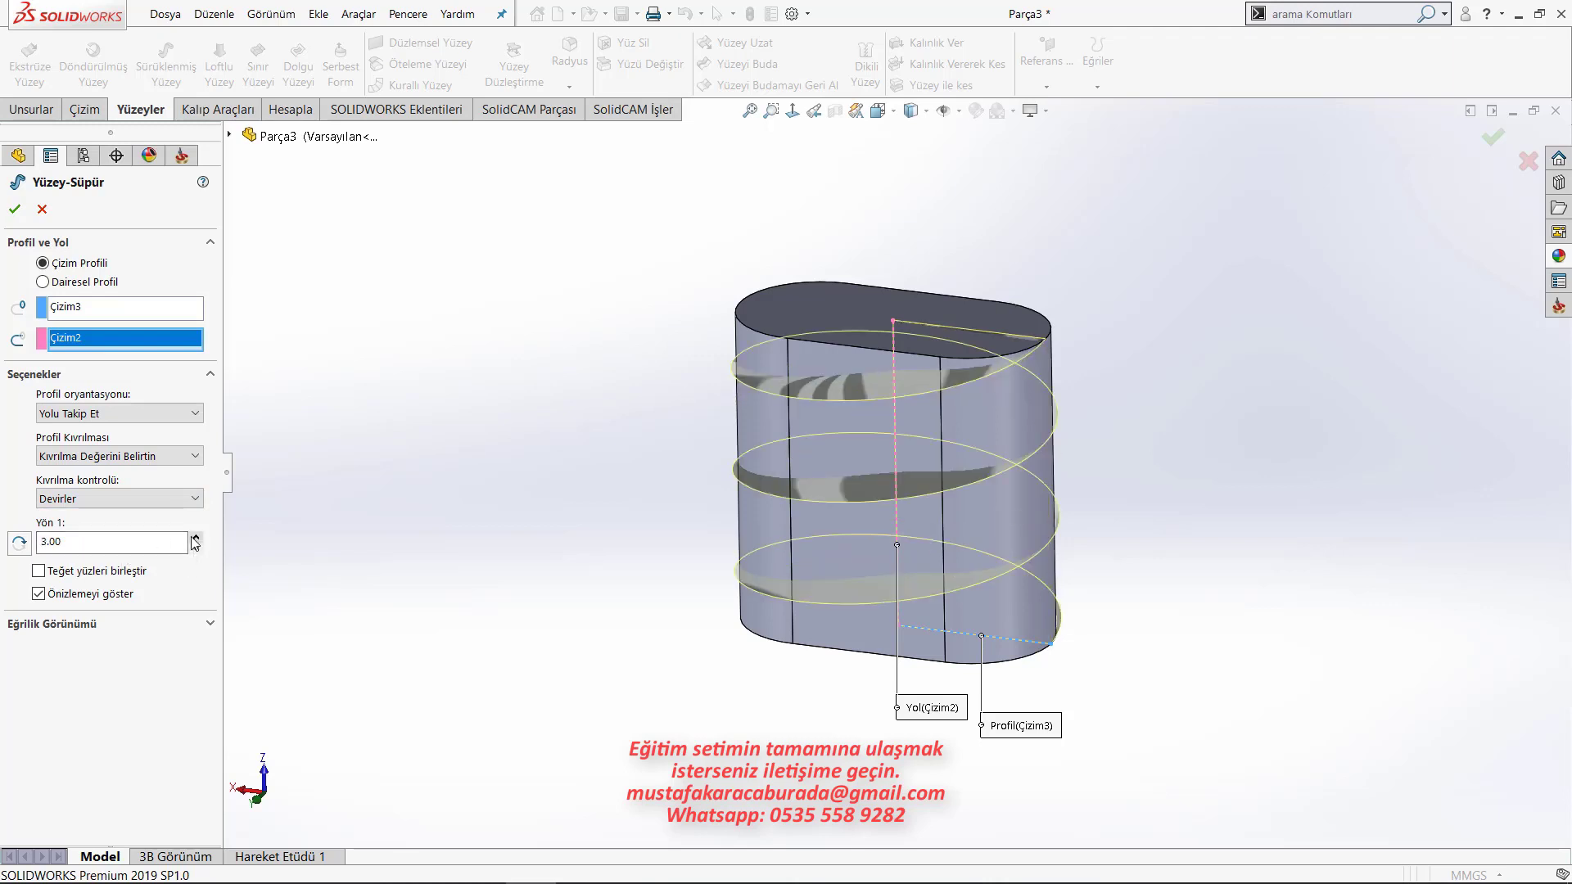
pyautogui.click(195, 537)
pyautogui.click(195, 537)
pyautogui.click(195, 538)
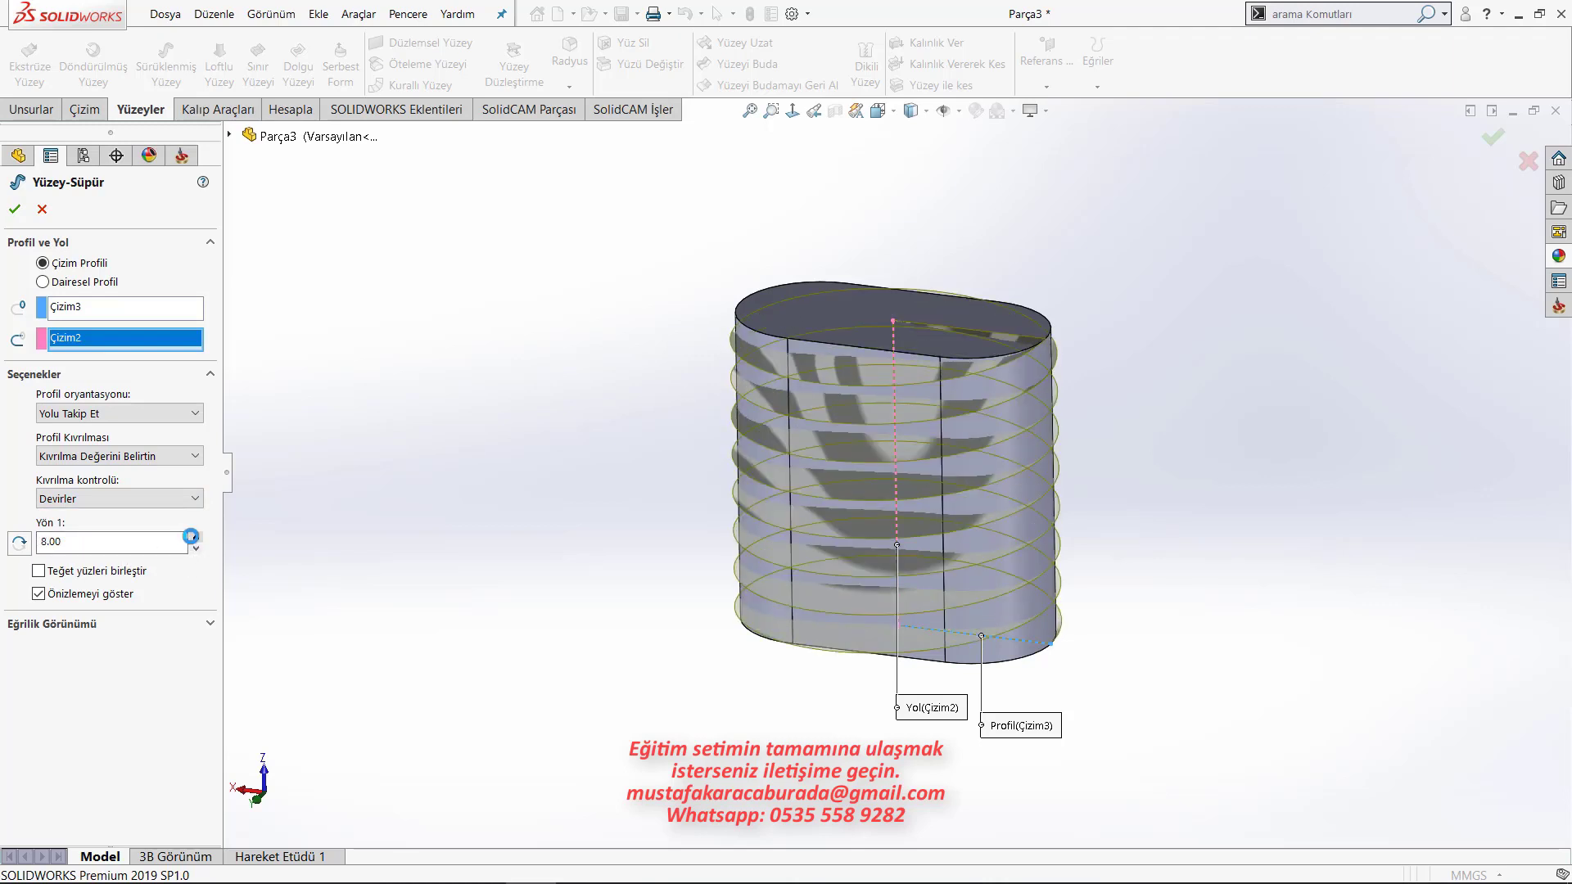
pyautogui.hotkey('ctrl', '1')
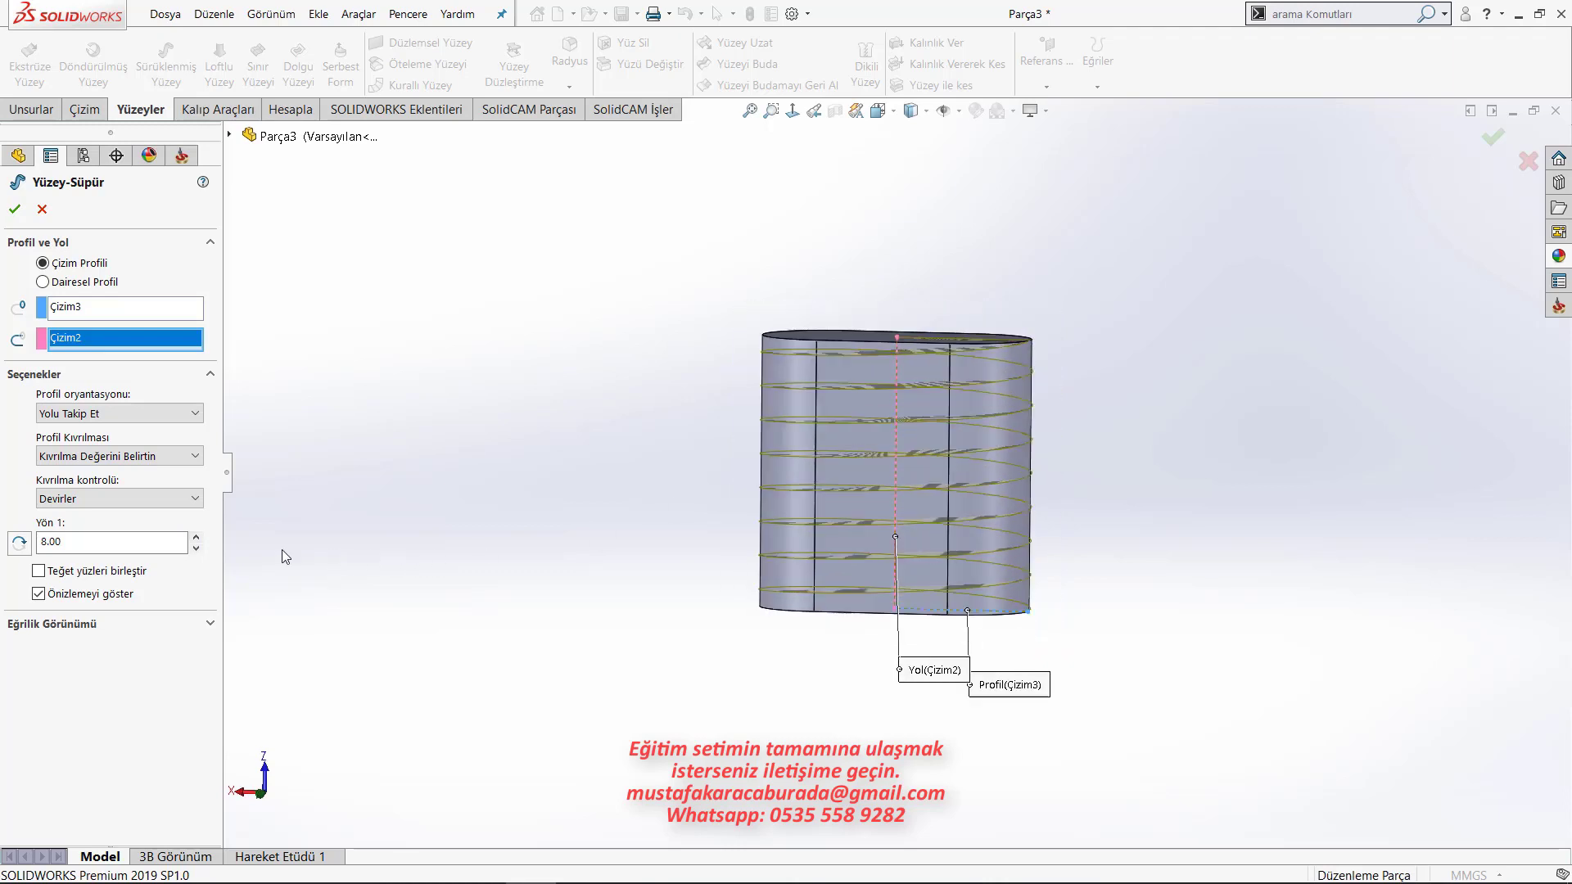
pyautogui.click(195, 537)
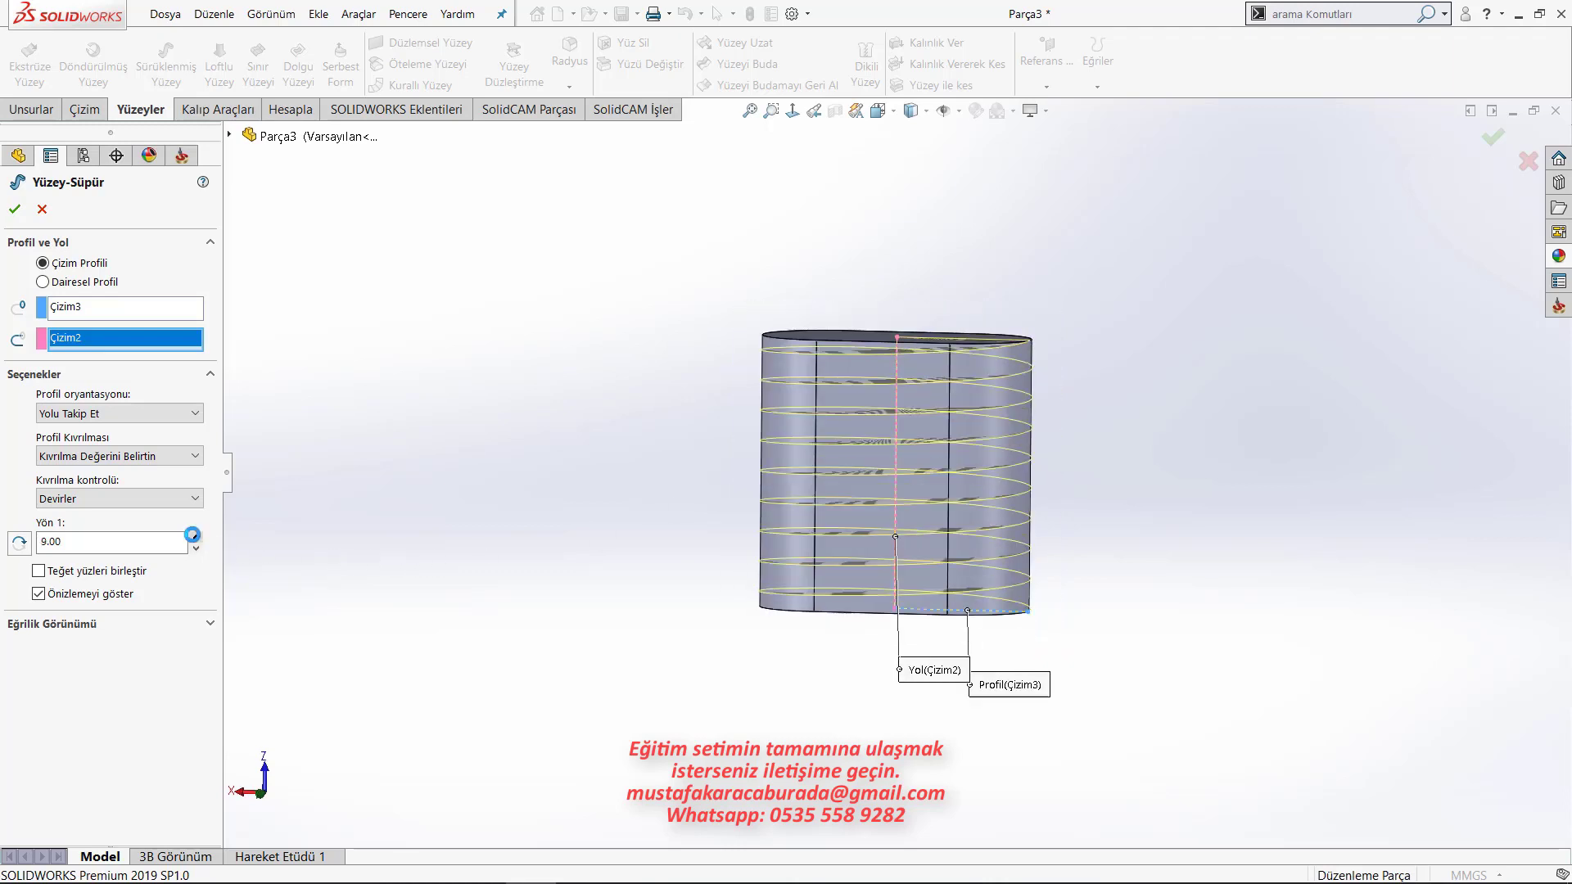
pyautogui.click(195, 538)
pyautogui.click(195, 537)
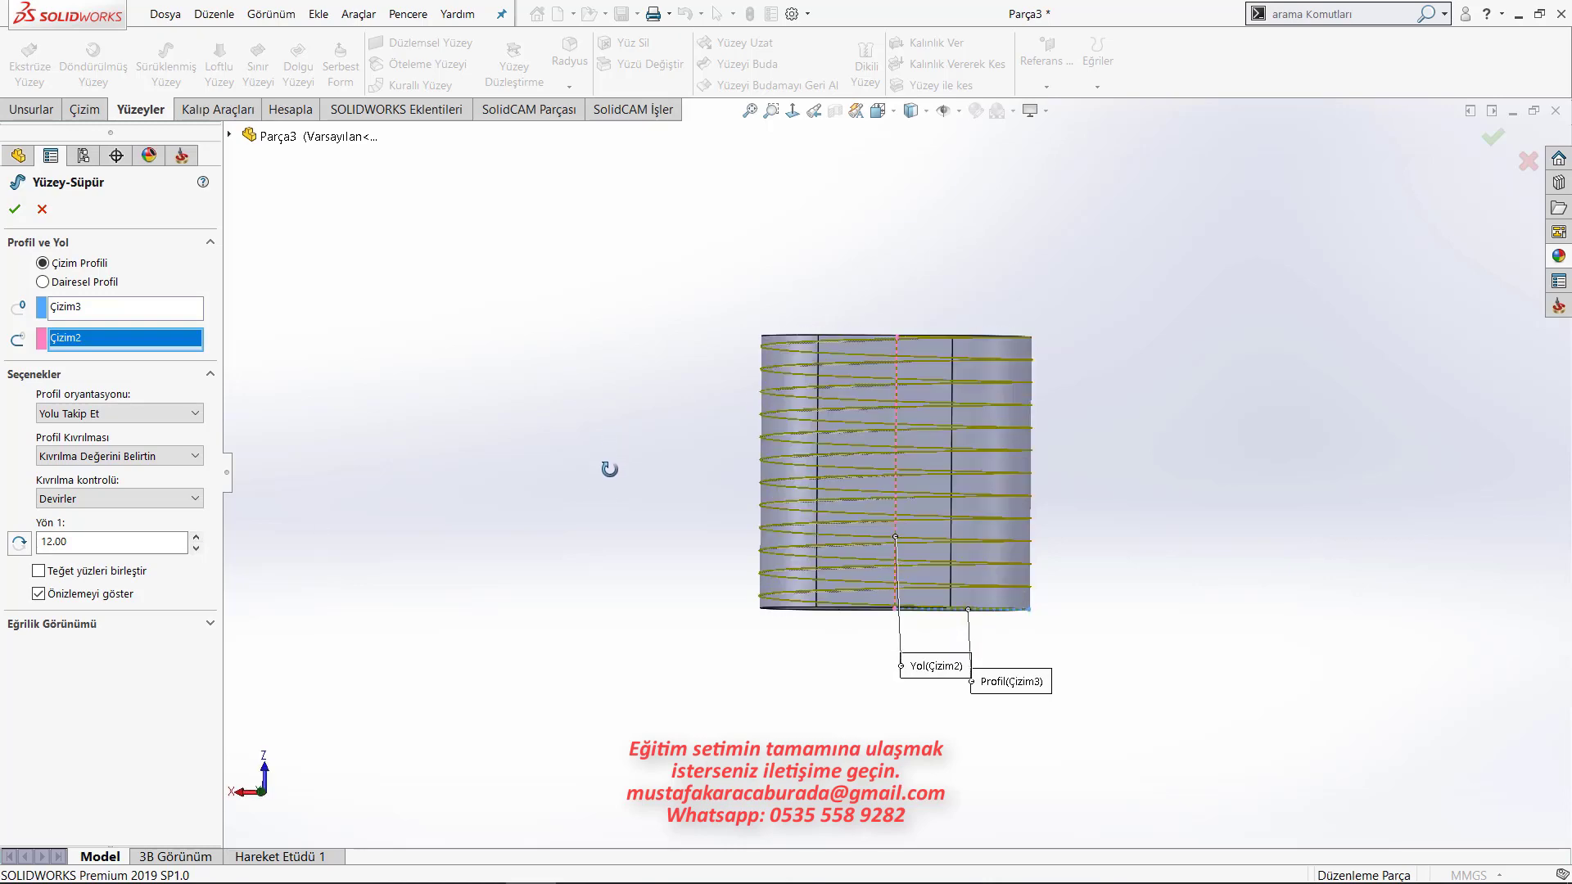
pyautogui.click(18, 217)
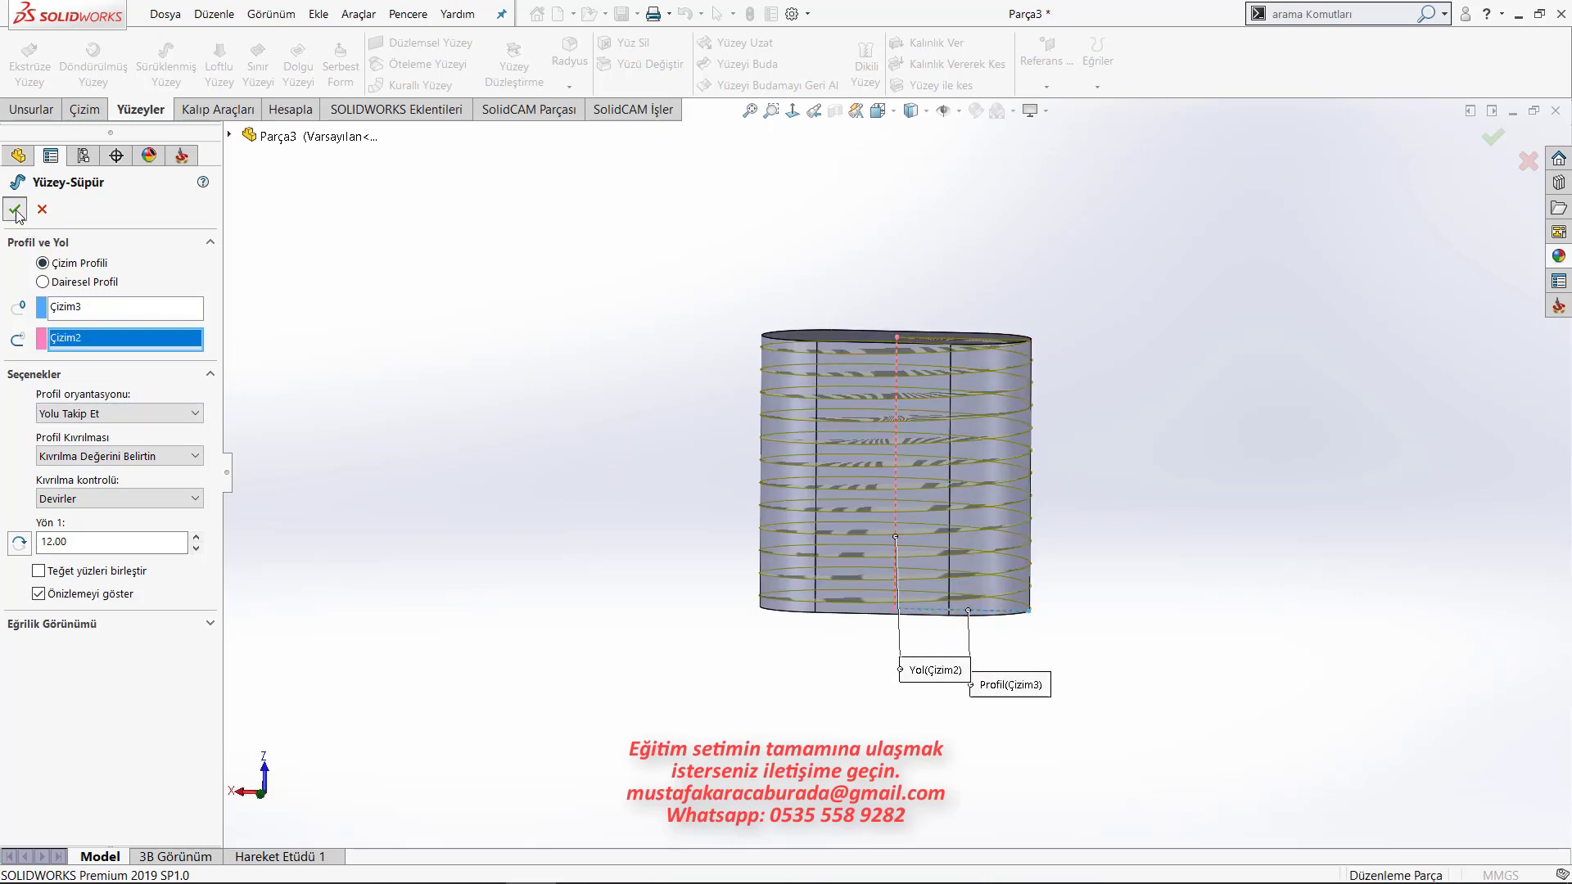
# Orbit the view so the coiled surface stands upright with the top visible.
pyautogui.moveTo(481, 368); pyautogui.dragTo(473, 459, button='middle')
pyautogui.scroll(-3, 942, 434)
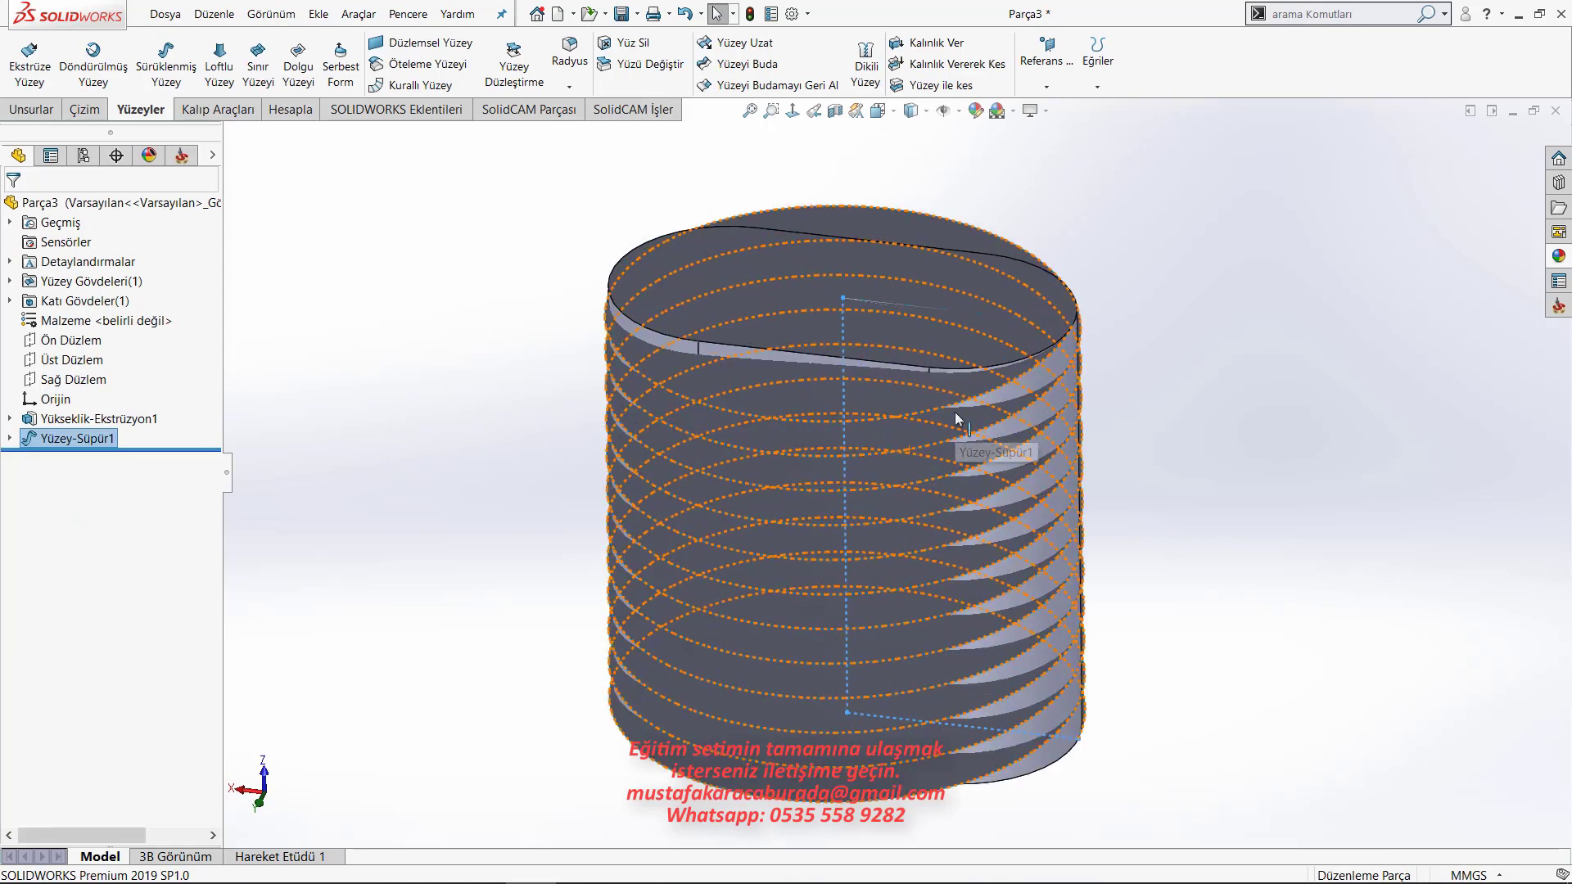
pyautogui.moveTo(955, 418); pyautogui.dragTo(940, 467, button='middle')
pyautogui.click(537, 423)
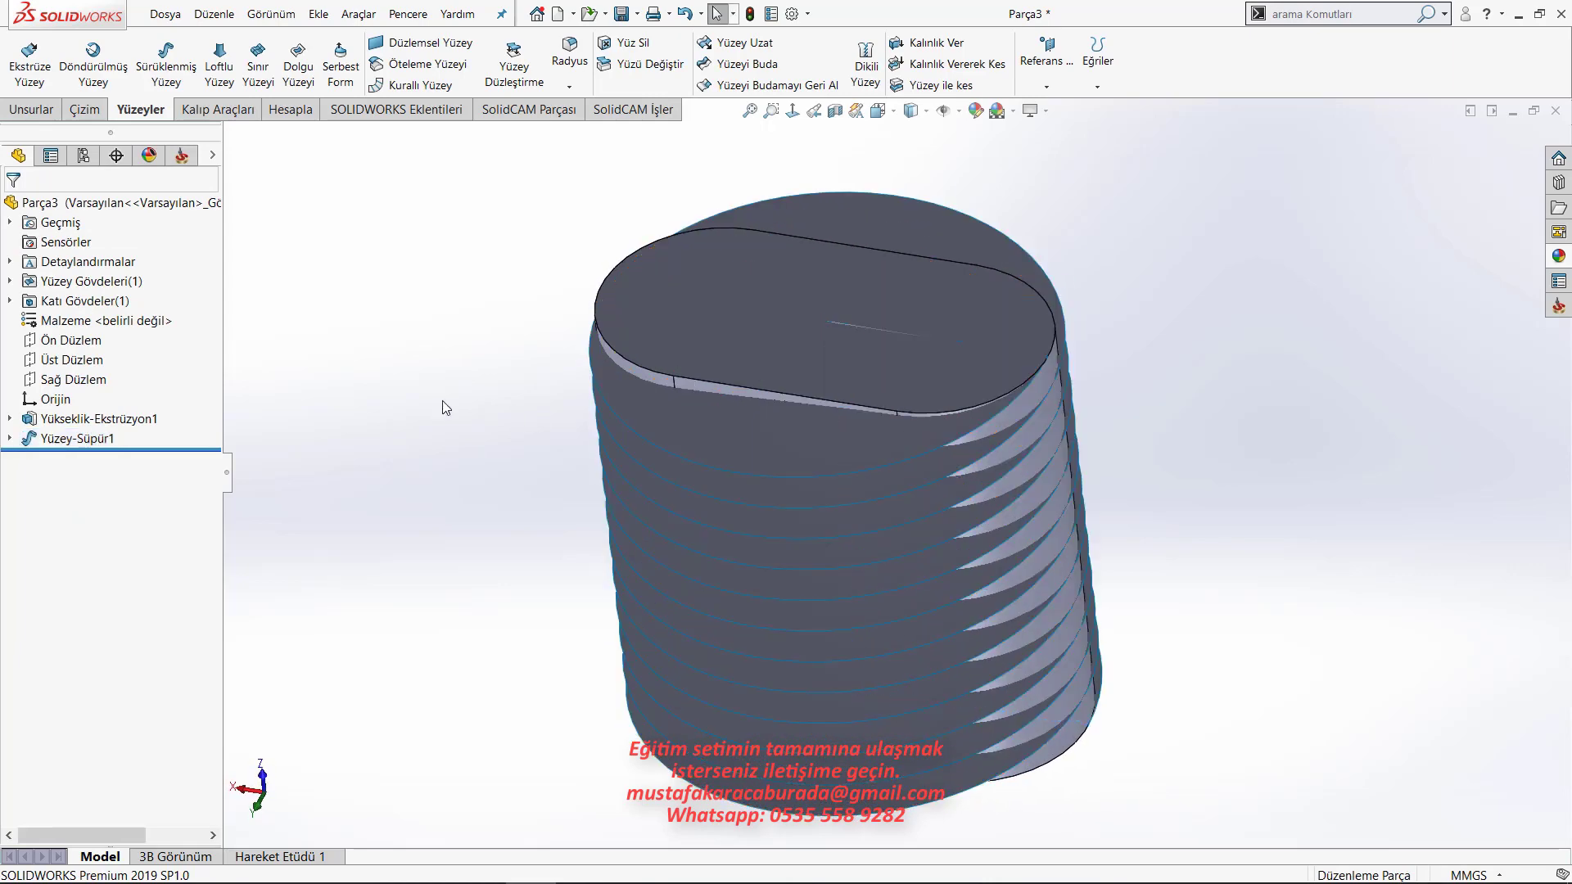
pyautogui.moveTo(499, 503); pyautogui.dragTo(509, 439, button='middle')
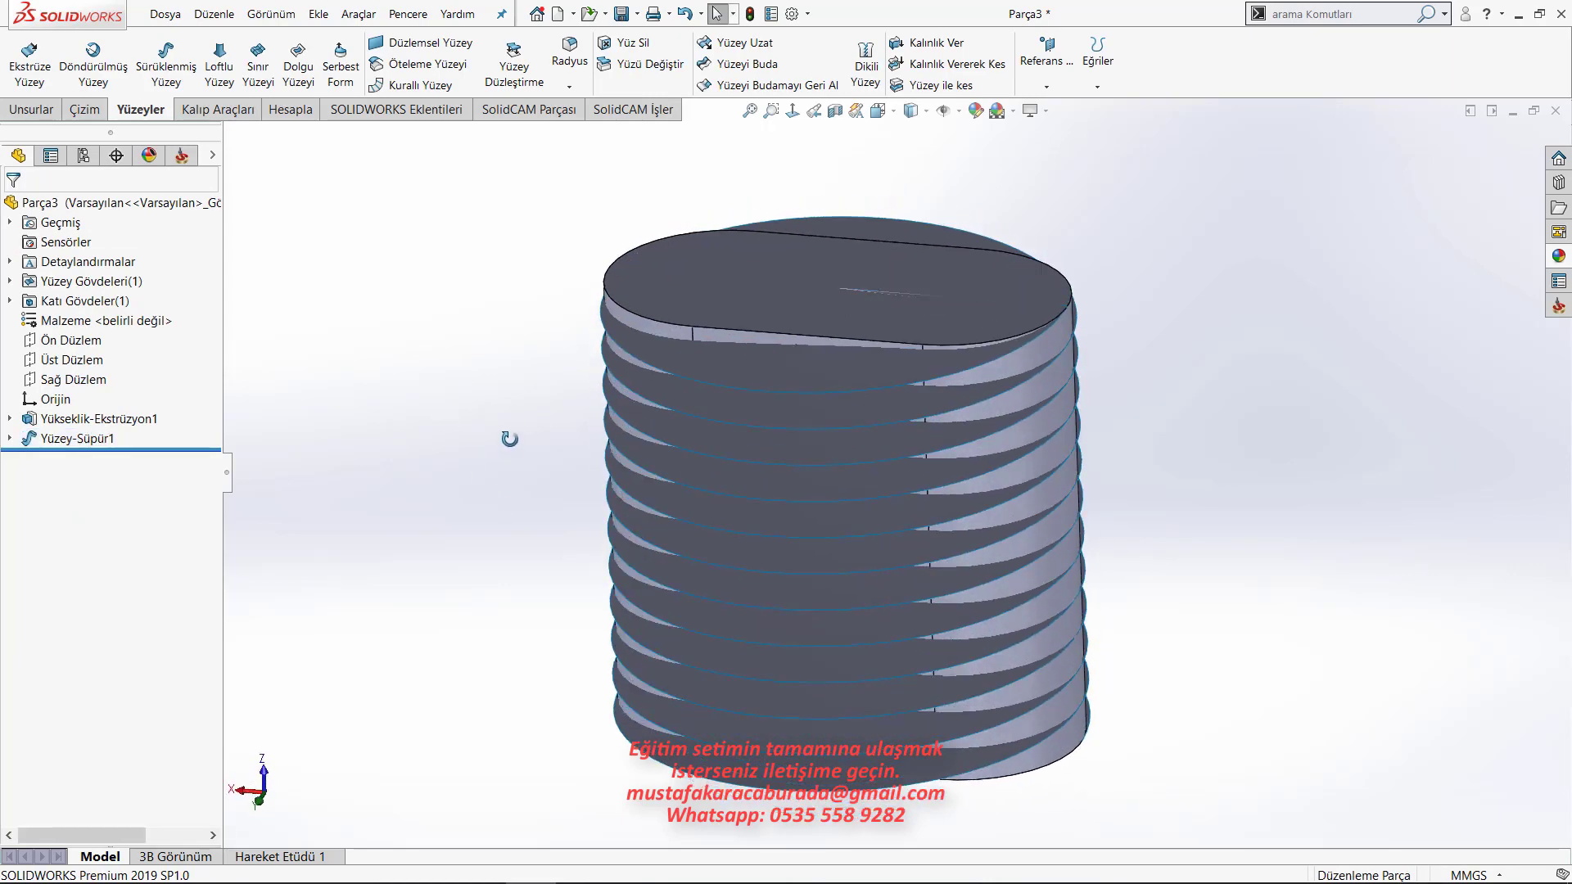
pyautogui.click(85, 113)
# Start an intersection curve and select all tangent-connected faces of the block.
pyautogui.click(414, 88)
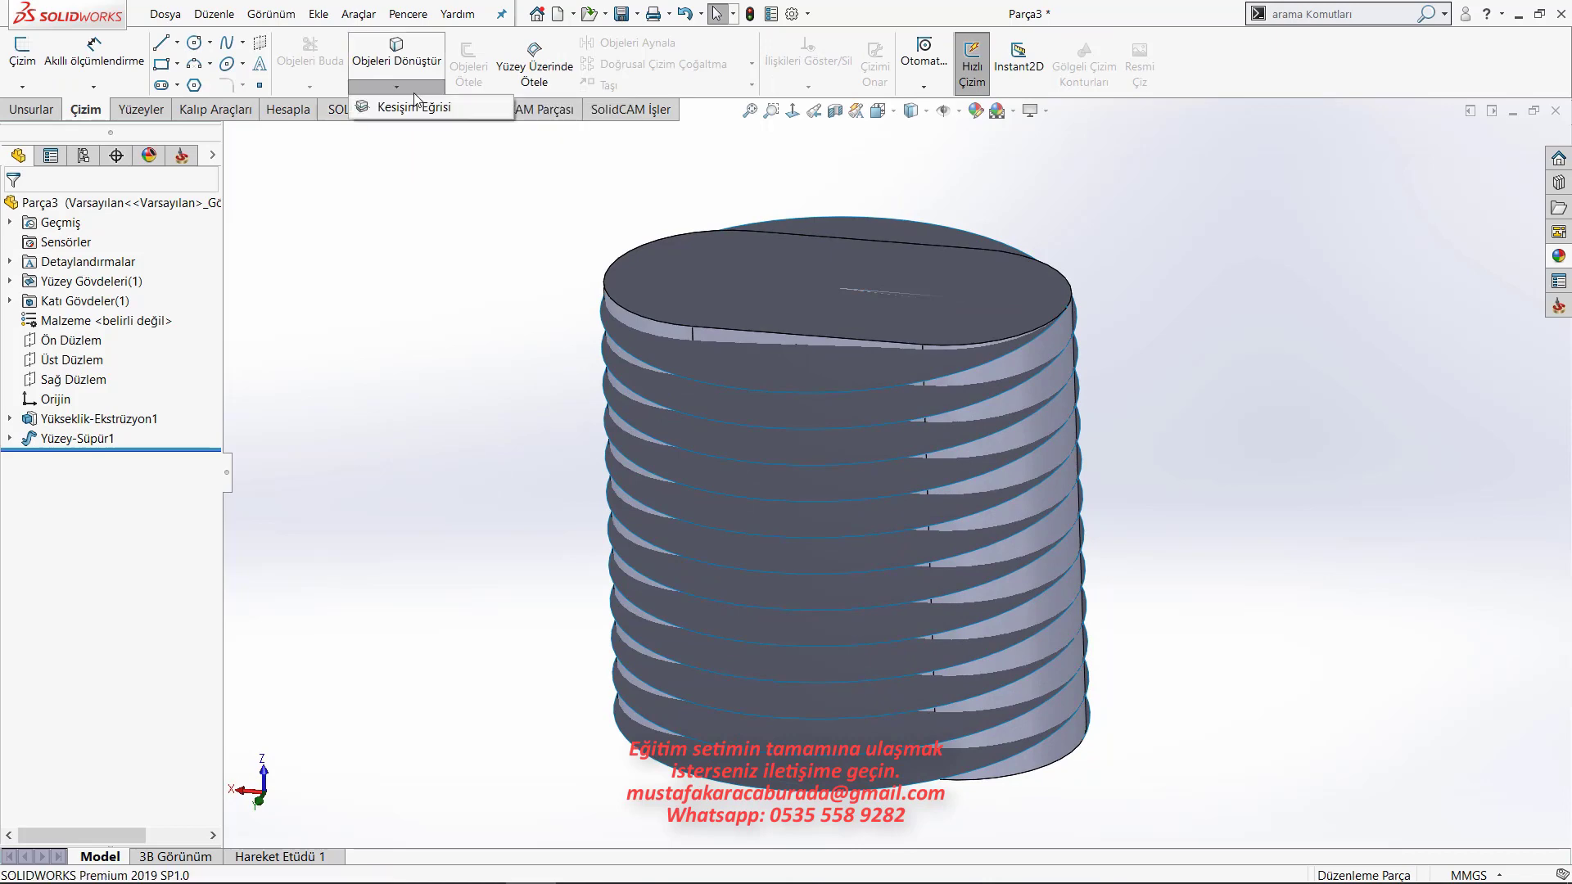
pyautogui.click(433, 109)
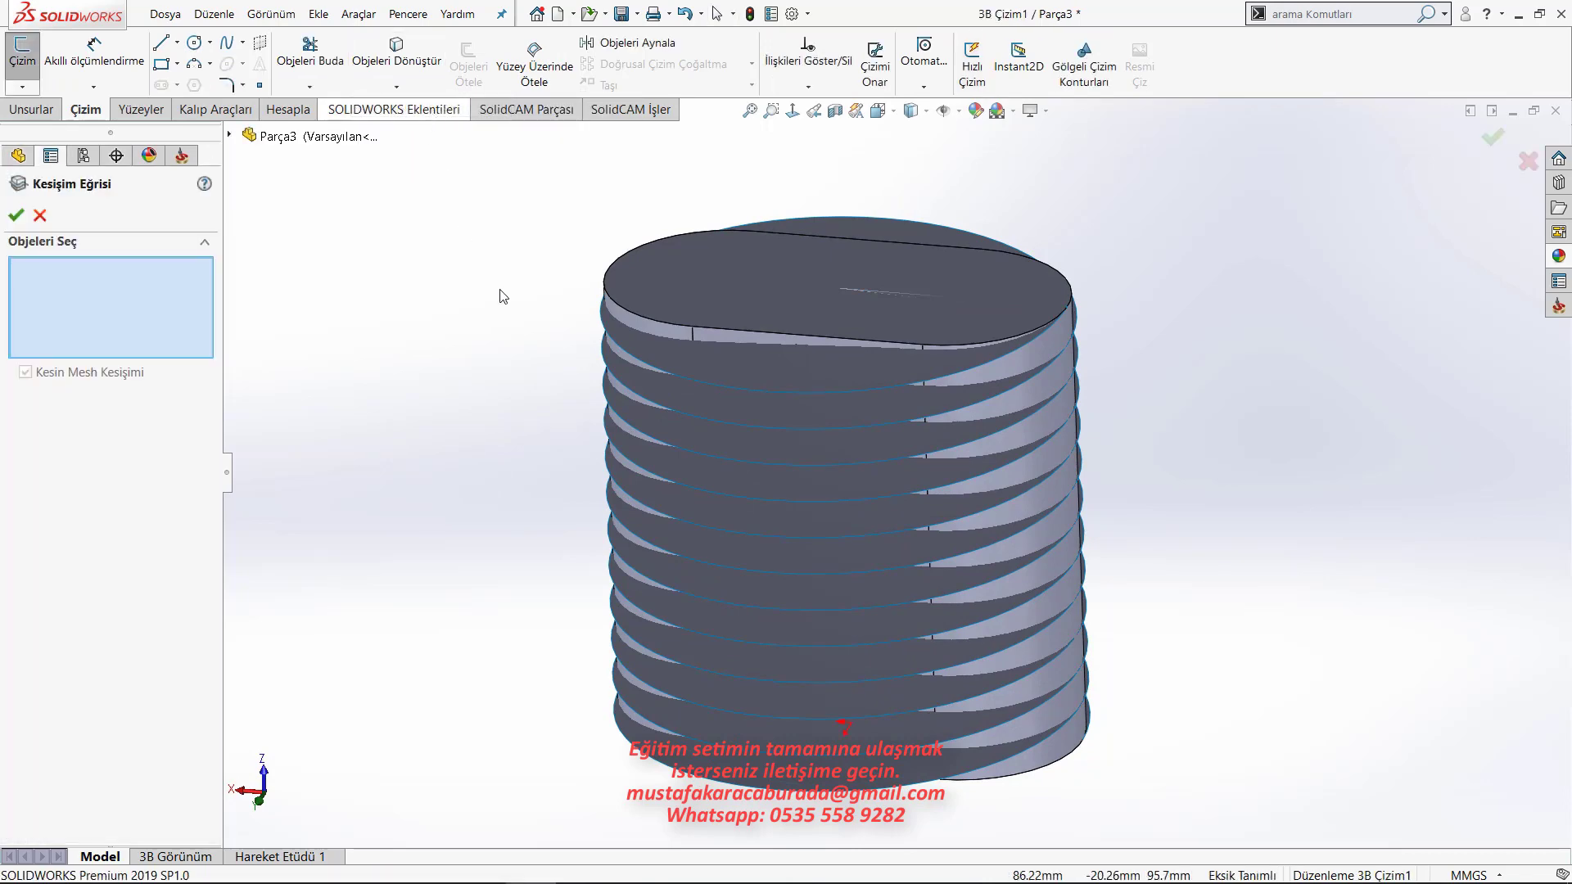
pyautogui.scroll(-3, 688, 307)
pyautogui.scroll(-2, 726, 357)
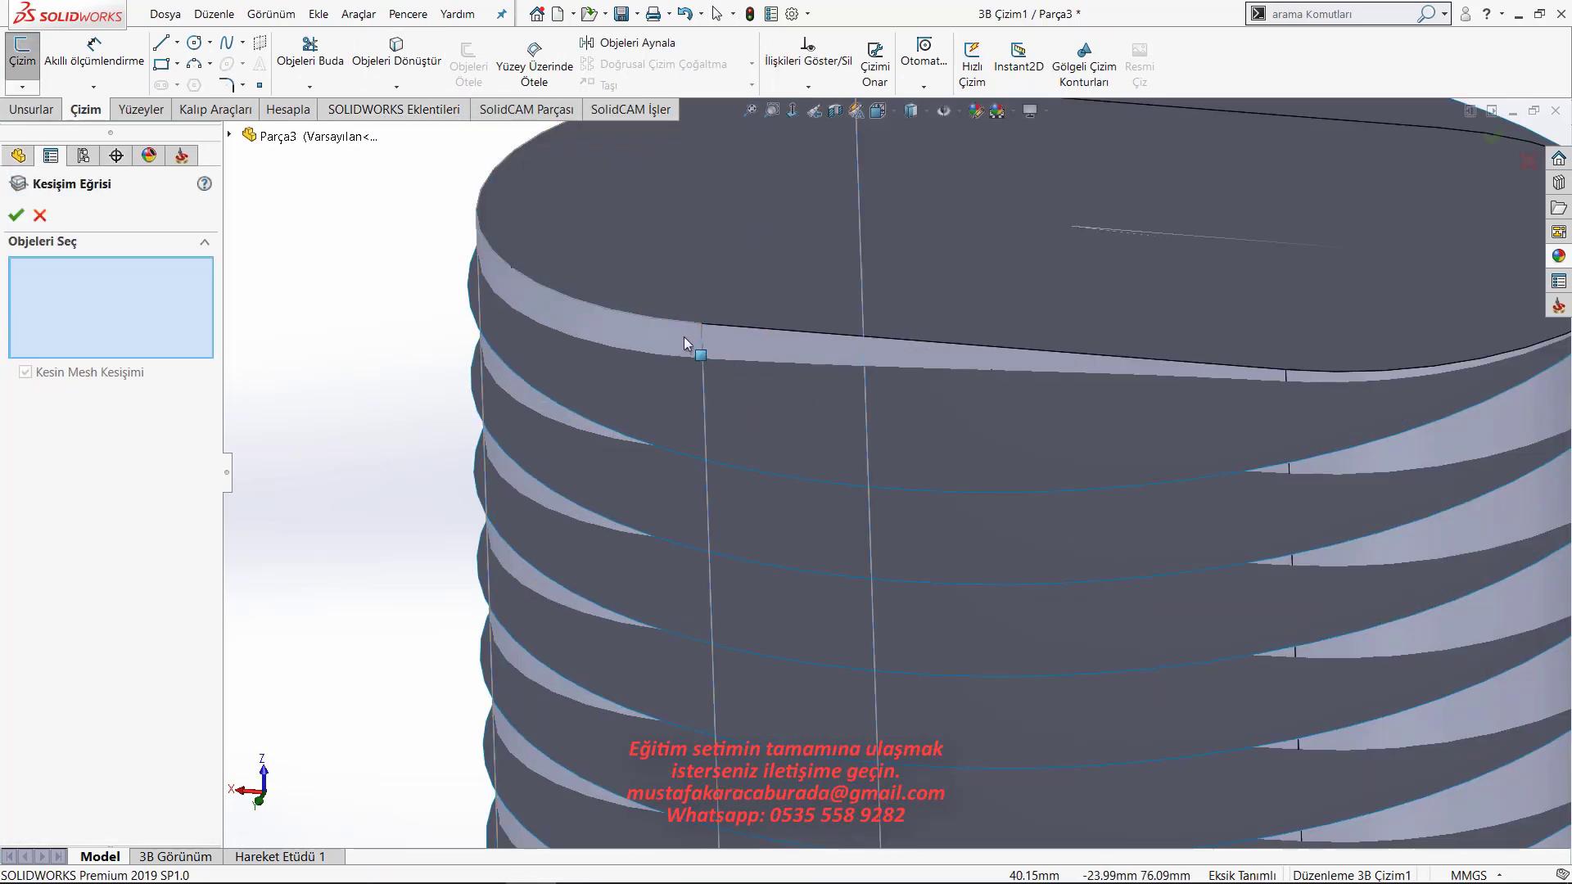
pyautogui.rightClick(685, 337)
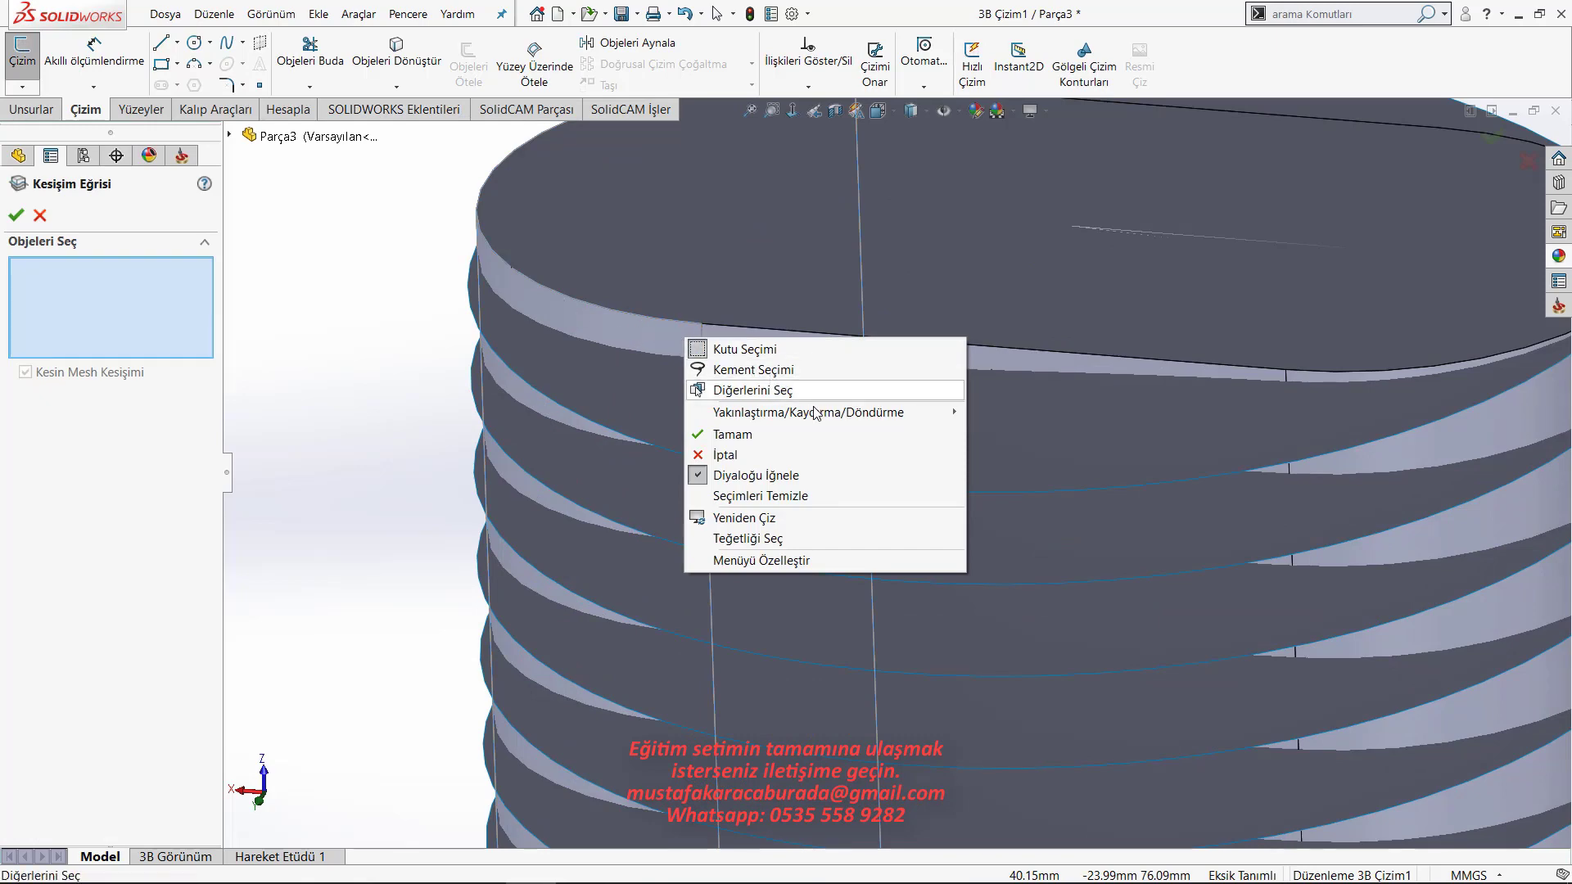
pyautogui.click(761, 538)
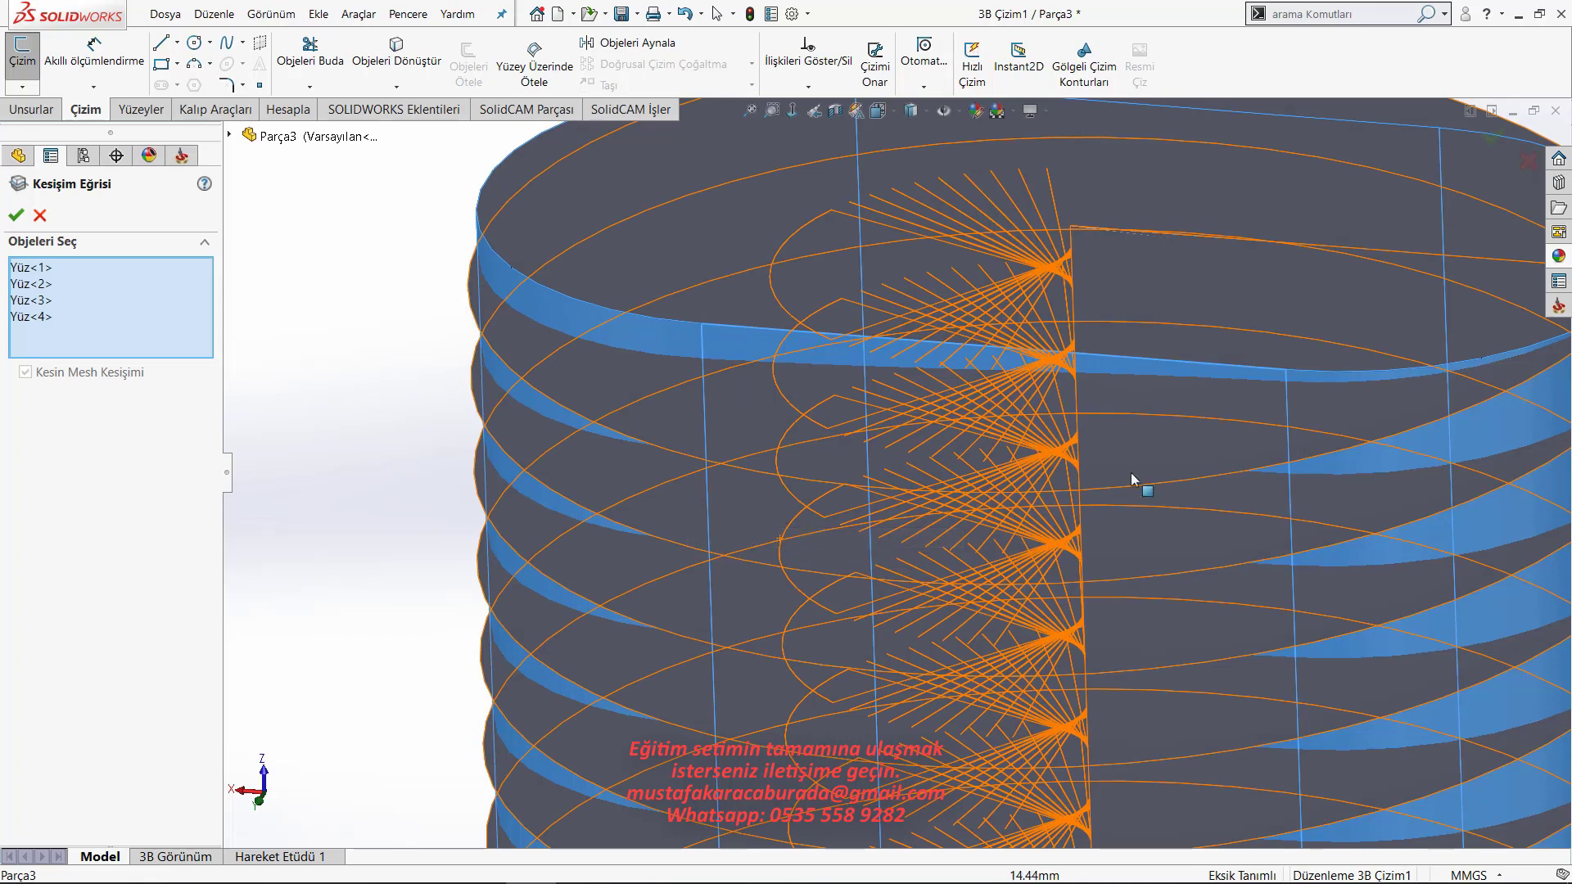
# Add the fifth face, create the helical intersection curves, and finish 3B Çizim1.
pyautogui.scroll(4, 1021, 464)
pyautogui.moveTo(839, 416)
pyautogui.mouseDown(button='middle')
pyautogui.moveTo(812, 483)
pyautogui.moveTo(877, 367)
pyautogui.mouseUp(button='middle')
pyautogui.click(802, 481)
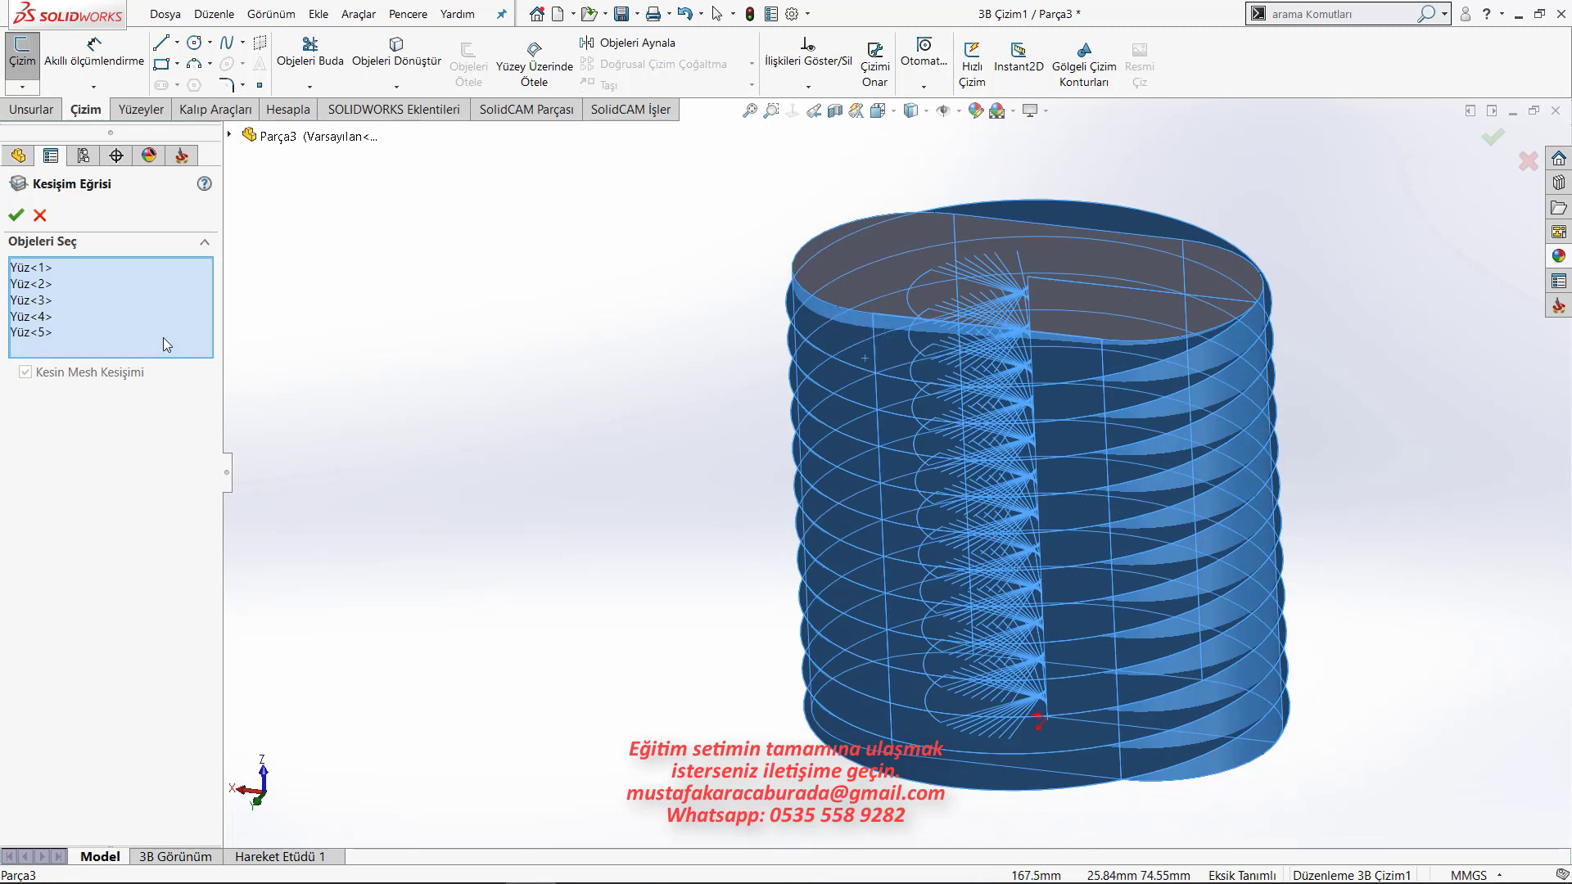
pyautogui.click(15, 217)
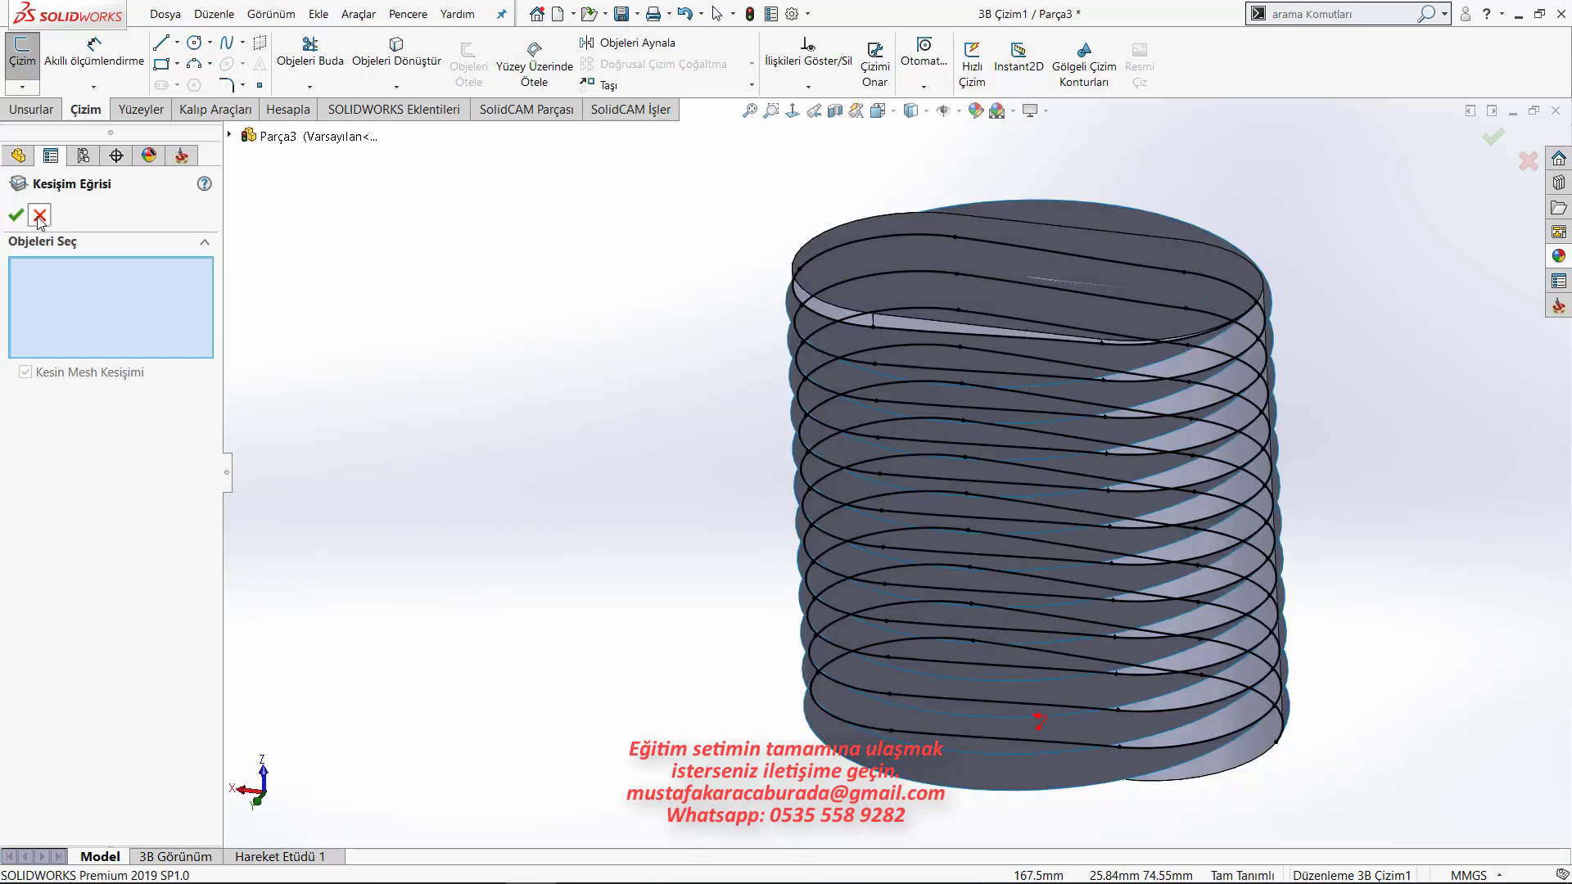
pyautogui.click(38, 216)
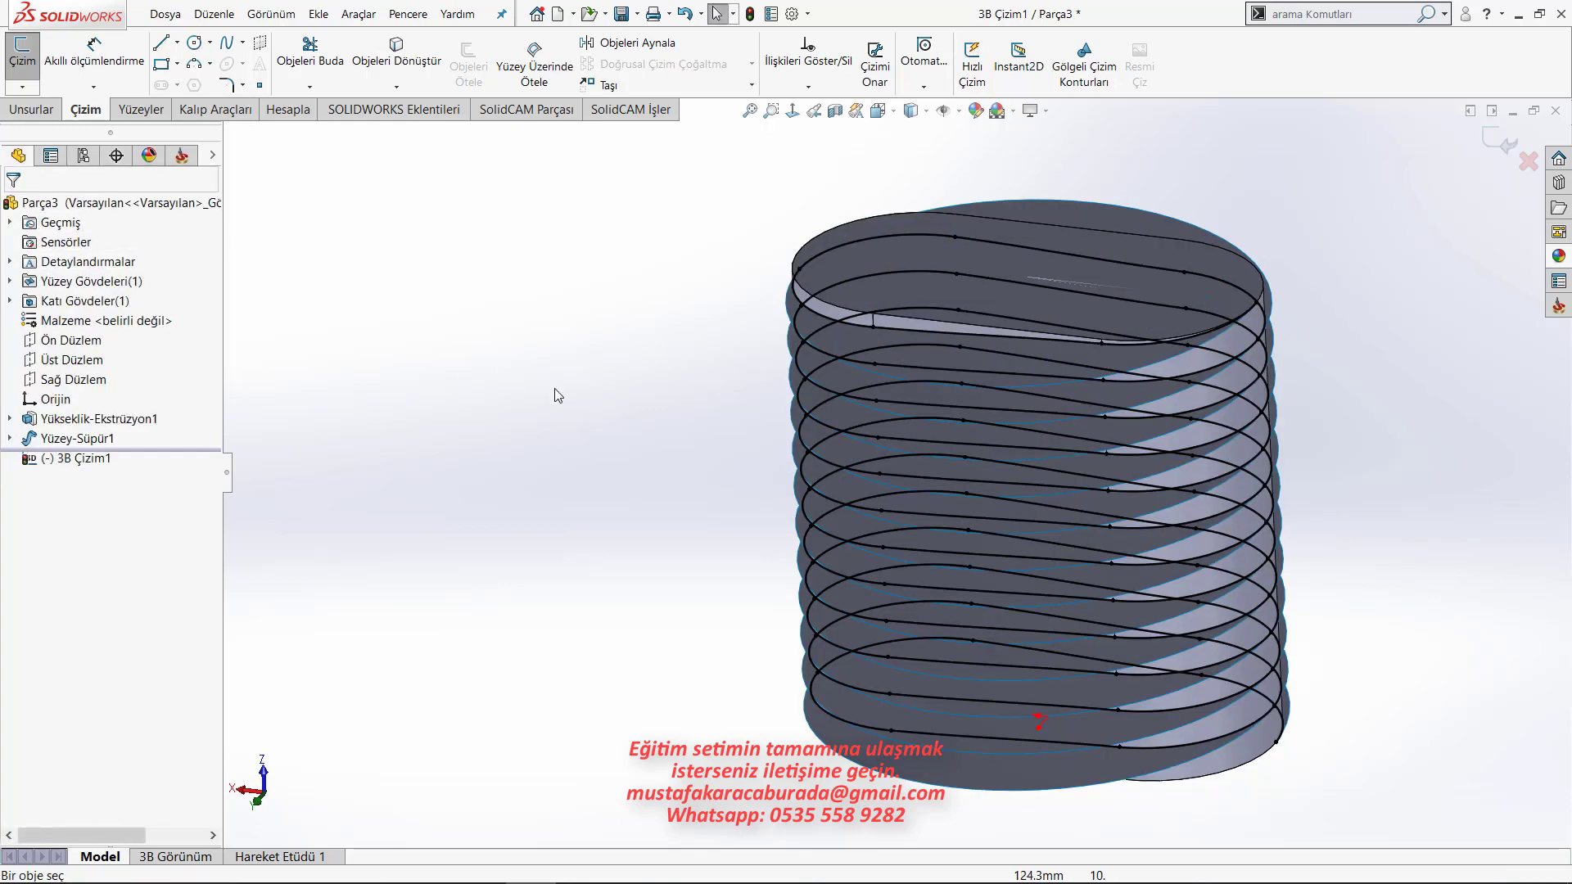
pyautogui.click(1503, 141)
pyautogui.click(1155, 227)
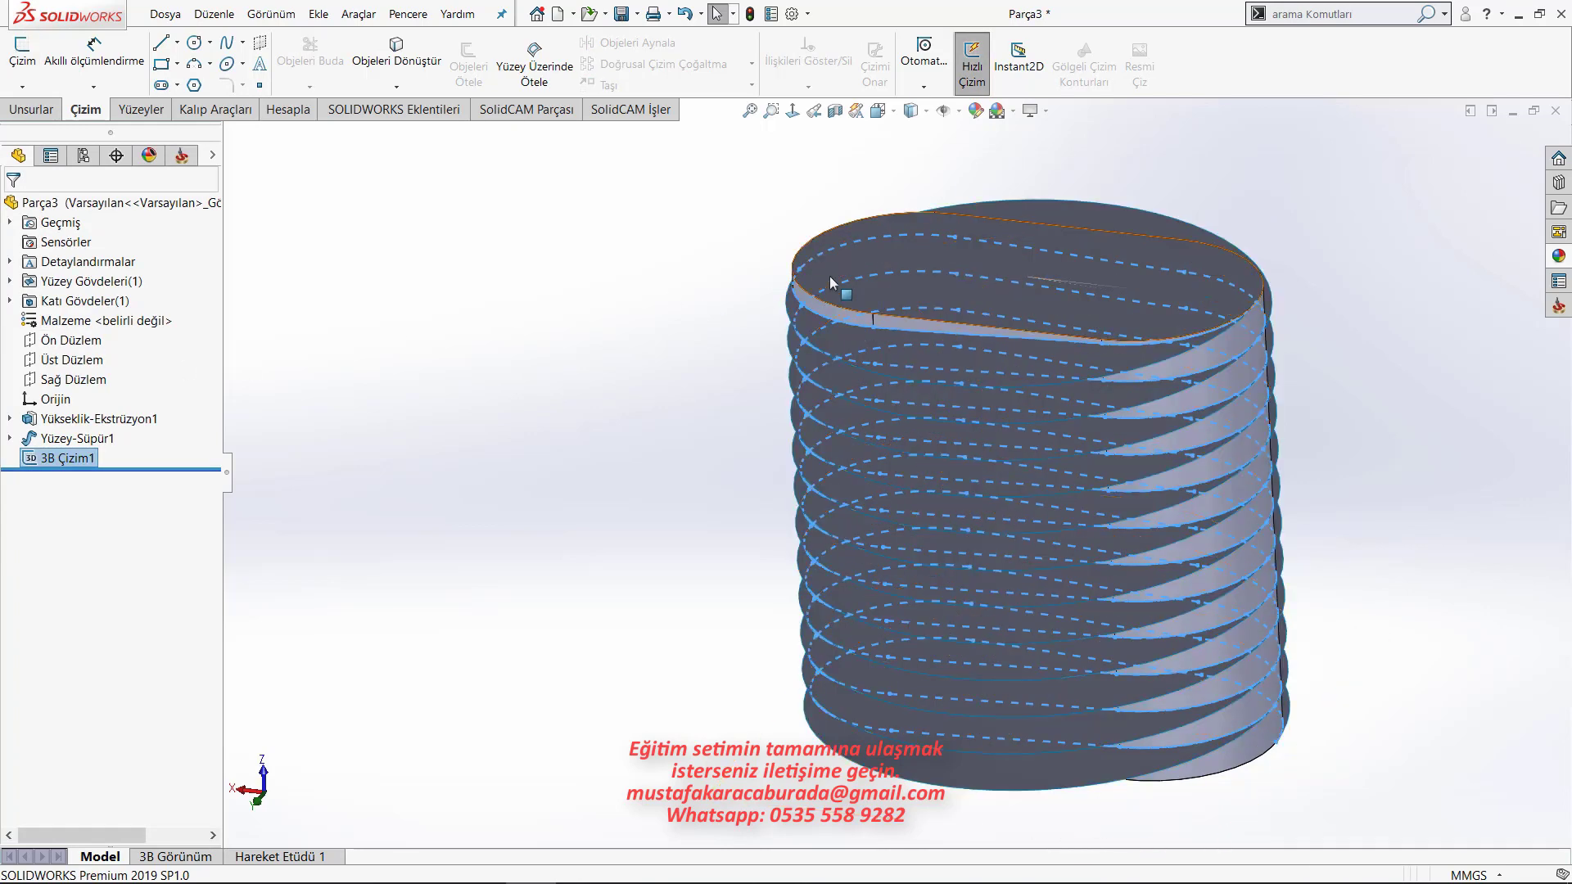
# Hide the extruded block and Yüzey-Süpür1, then view the coil side-on.
pyautogui.click(934, 262)
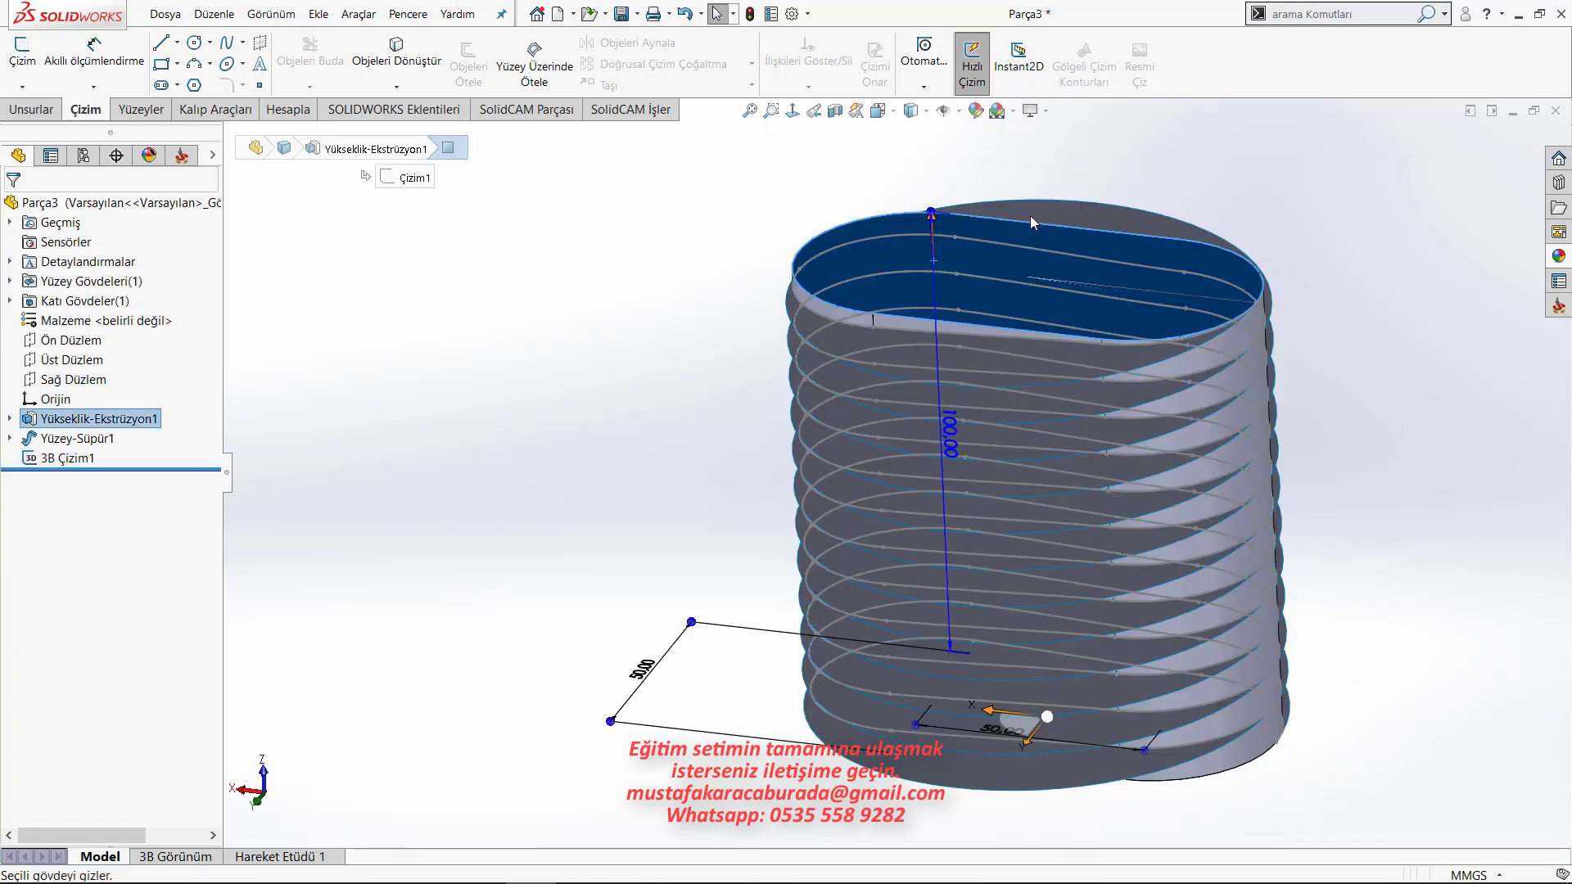
pyautogui.click(1054, 217)
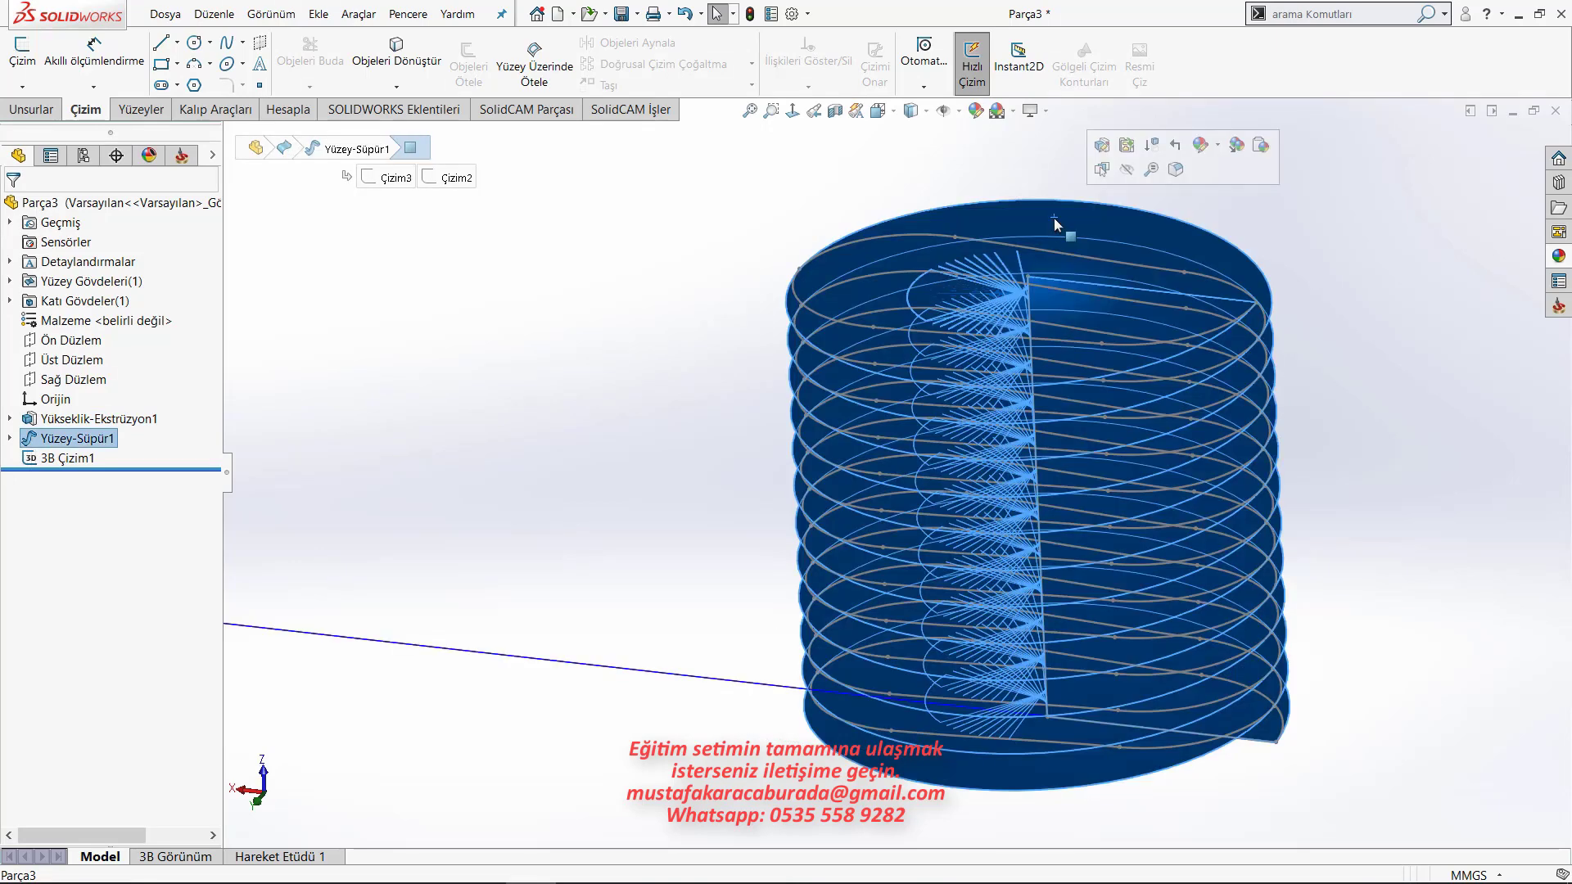
pyautogui.click(1128, 170)
pyautogui.moveTo(735, 284)
pyautogui.mouseDown(button='middle')
pyautogui.moveTo(787, 450)
pyautogui.moveTo(836, 417)
pyautogui.moveTo(844, 387)
pyautogui.moveTo(685, 445)
pyautogui.moveTo(484, 435)
pyautogui.moveTo(477, 488)
pyautogui.moveTo(582, 425)
pyautogui.moveTo(622, 527)
pyautogui.moveTo(695, 396)
pyautogui.moveTo(774, 456)
pyautogui.mouseUp(button='middle')
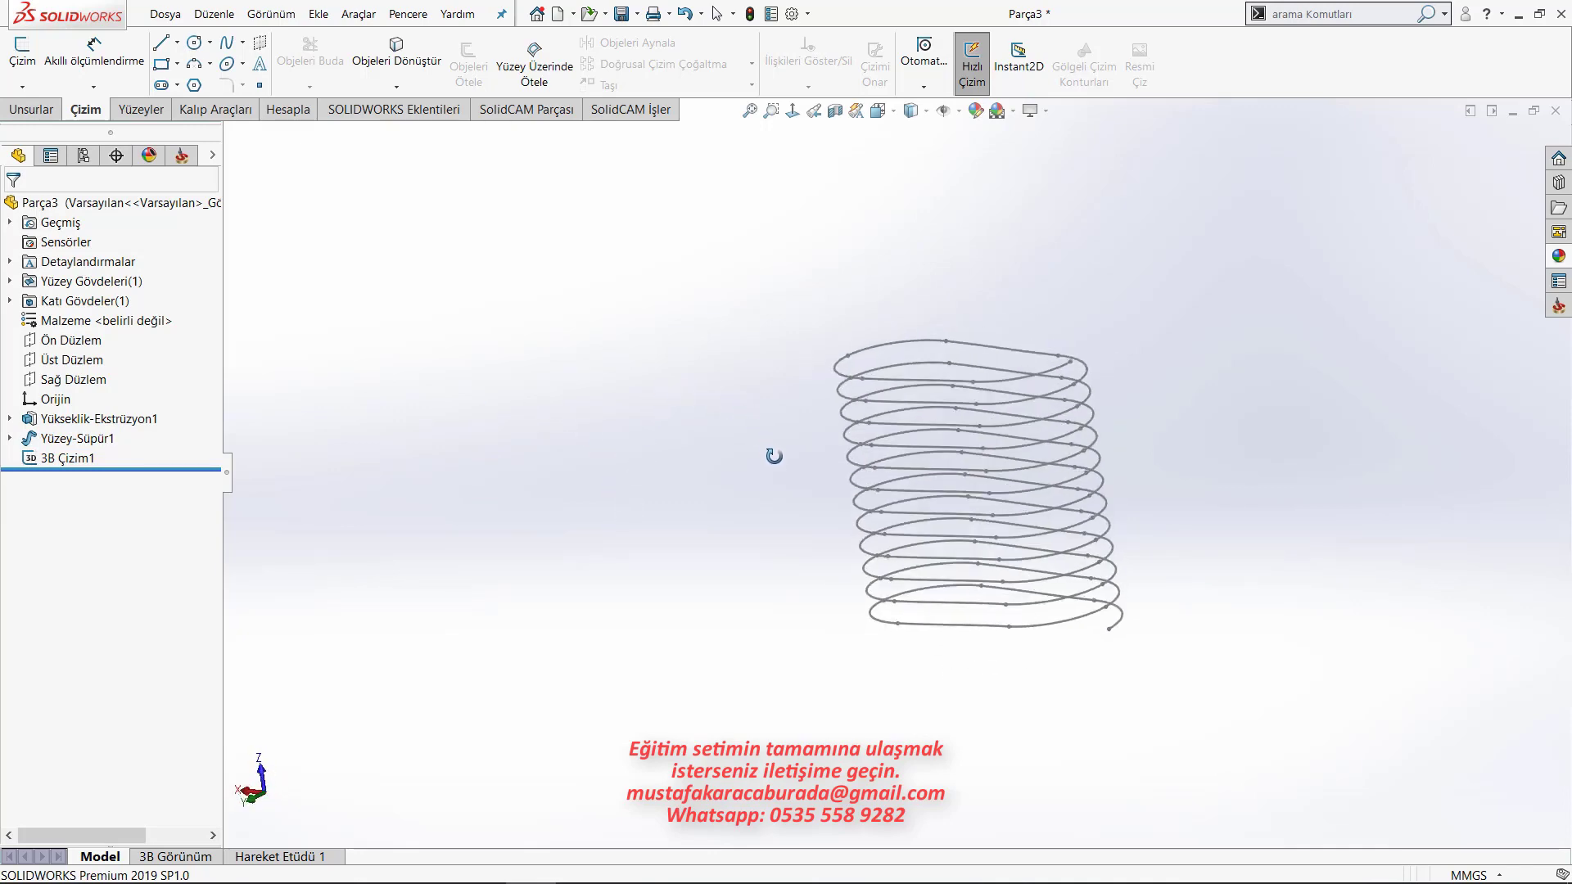
pyautogui.scroll(-2, 1029, 438)
pyautogui.scroll(-3, 1038, 410)
pyautogui.scroll(-2, 1088, 391)
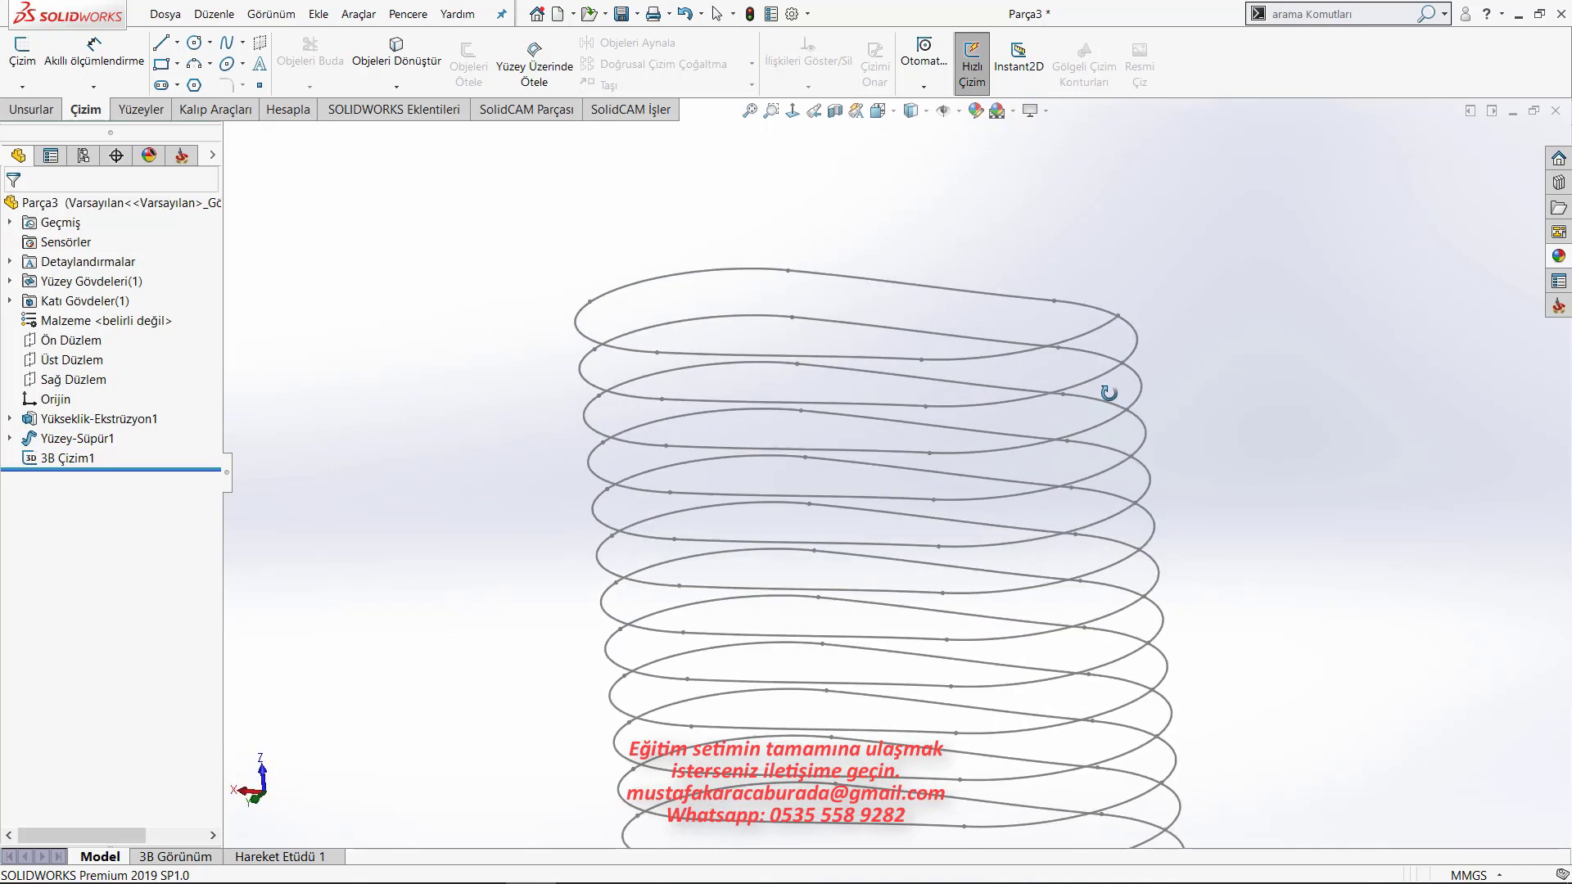
pyautogui.scroll(5, 1114, 409)
pyautogui.moveTo(1126, 460); pyautogui.dragTo(1144, 388, button='middle')
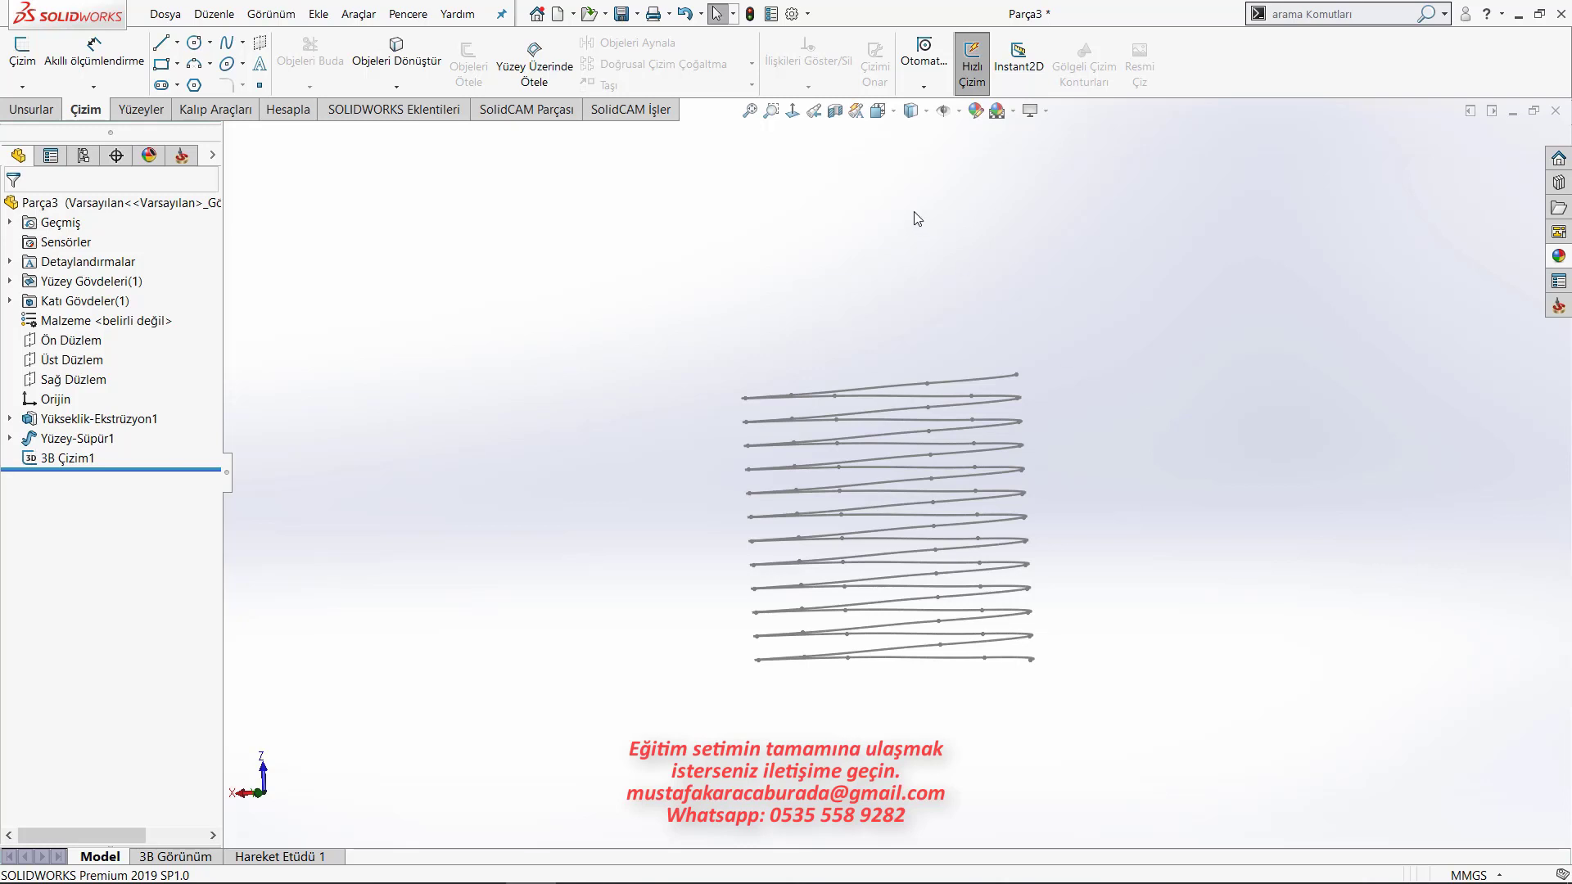
# Start a new reference plane with the coil tilted into a centred side view.
pyautogui.click(36, 115)
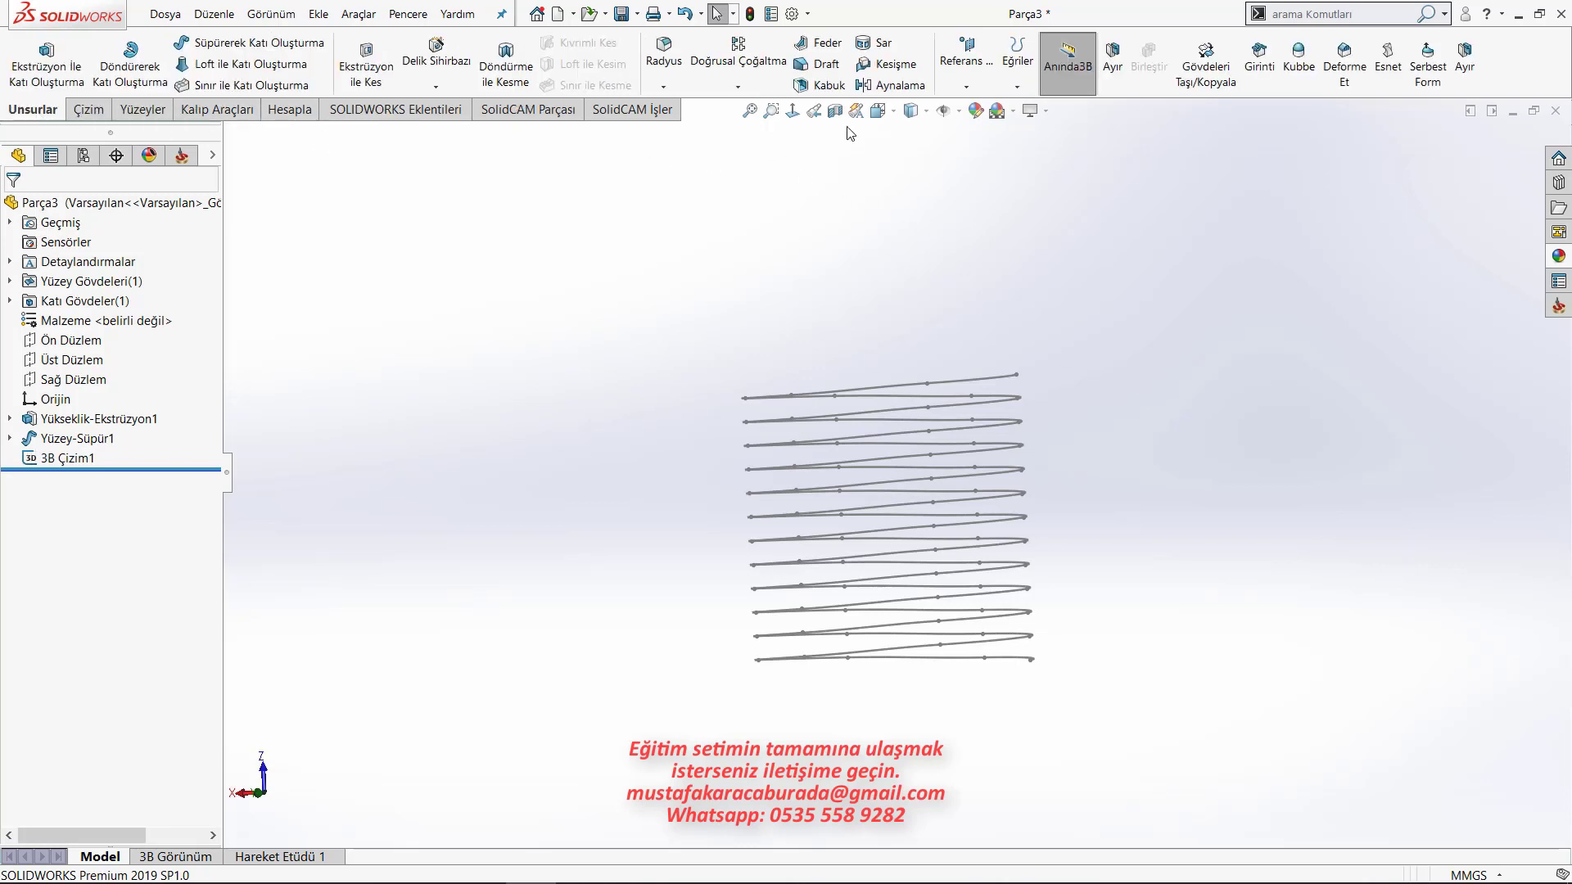
pyautogui.click(966, 65)
pyautogui.click(1014, 169)
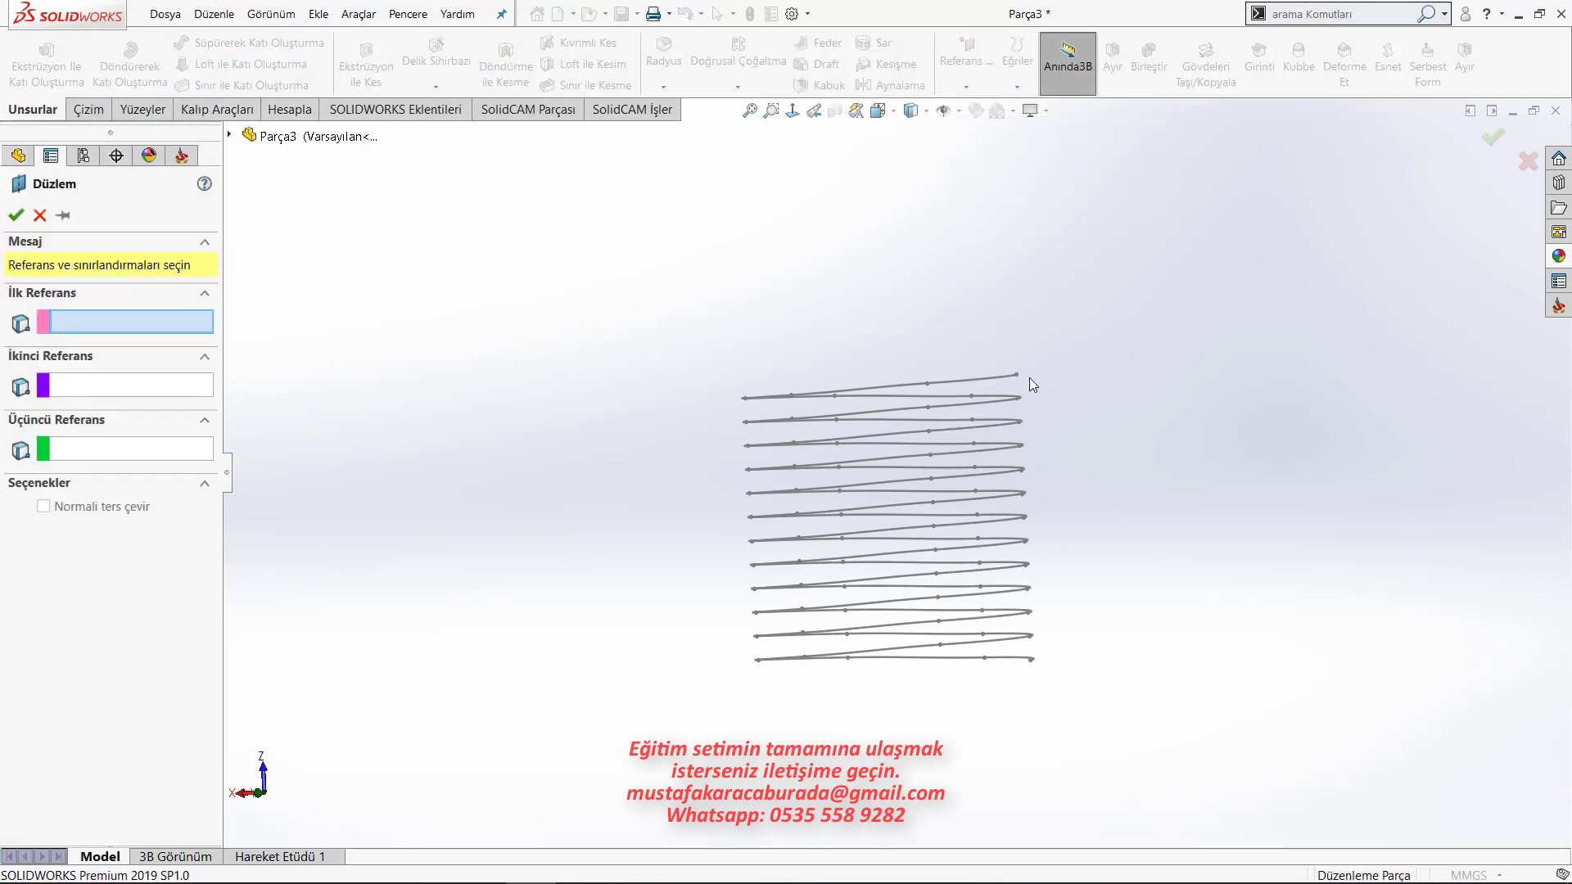
pyautogui.scroll(-3, 1030, 377)
pyautogui.scroll(-2, 1002, 349)
pyautogui.scroll(-2, 986, 407)
pyautogui.scroll(3, 935, 469)
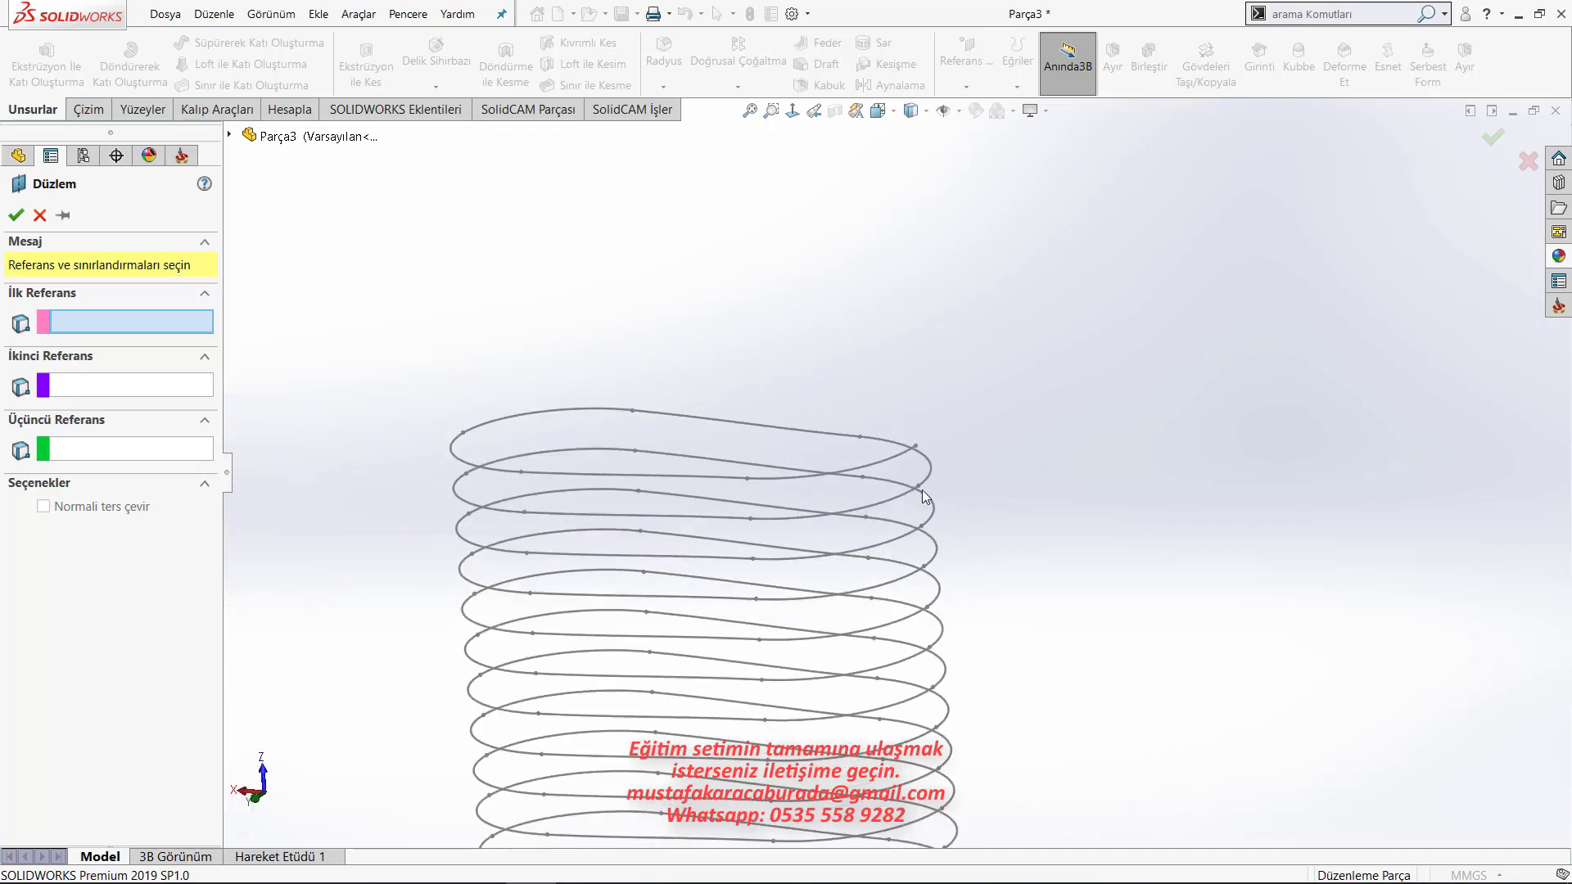
pyautogui.moveTo(922, 490)
pyautogui.mouseDown(button='middle')
pyautogui.moveTo(912, 445)
pyautogui.moveTo(673, 602)
pyautogui.mouseUp(button='middle')
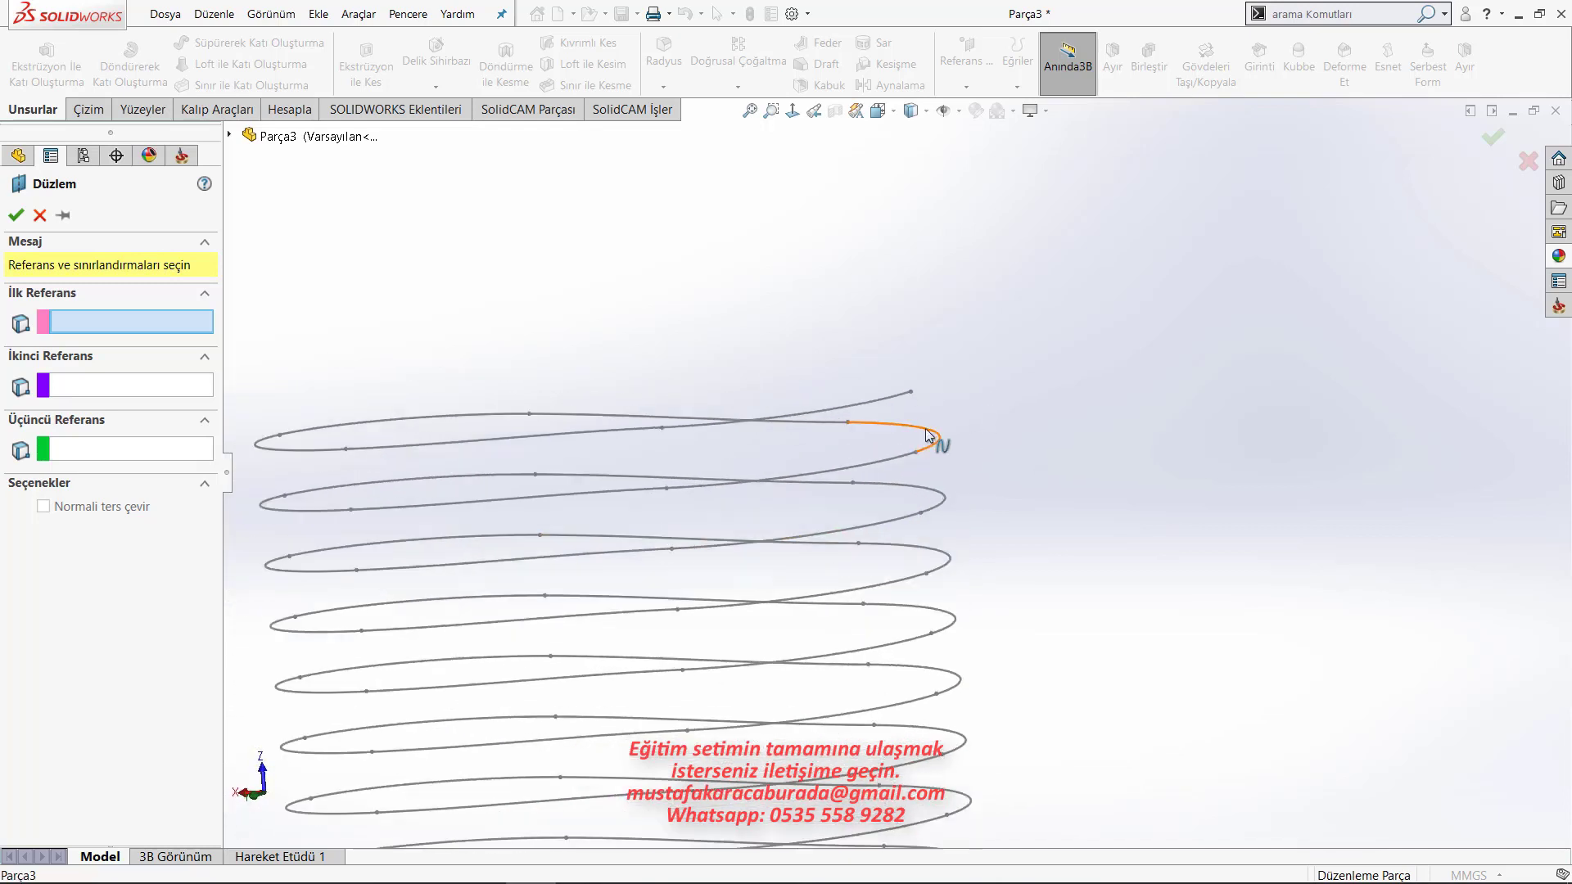
pyautogui.scroll(-3, 930, 418)
# Define Düzlem1 from the top spline segment and its endpoint, then sketch on it.
pyautogui.click(888, 392)
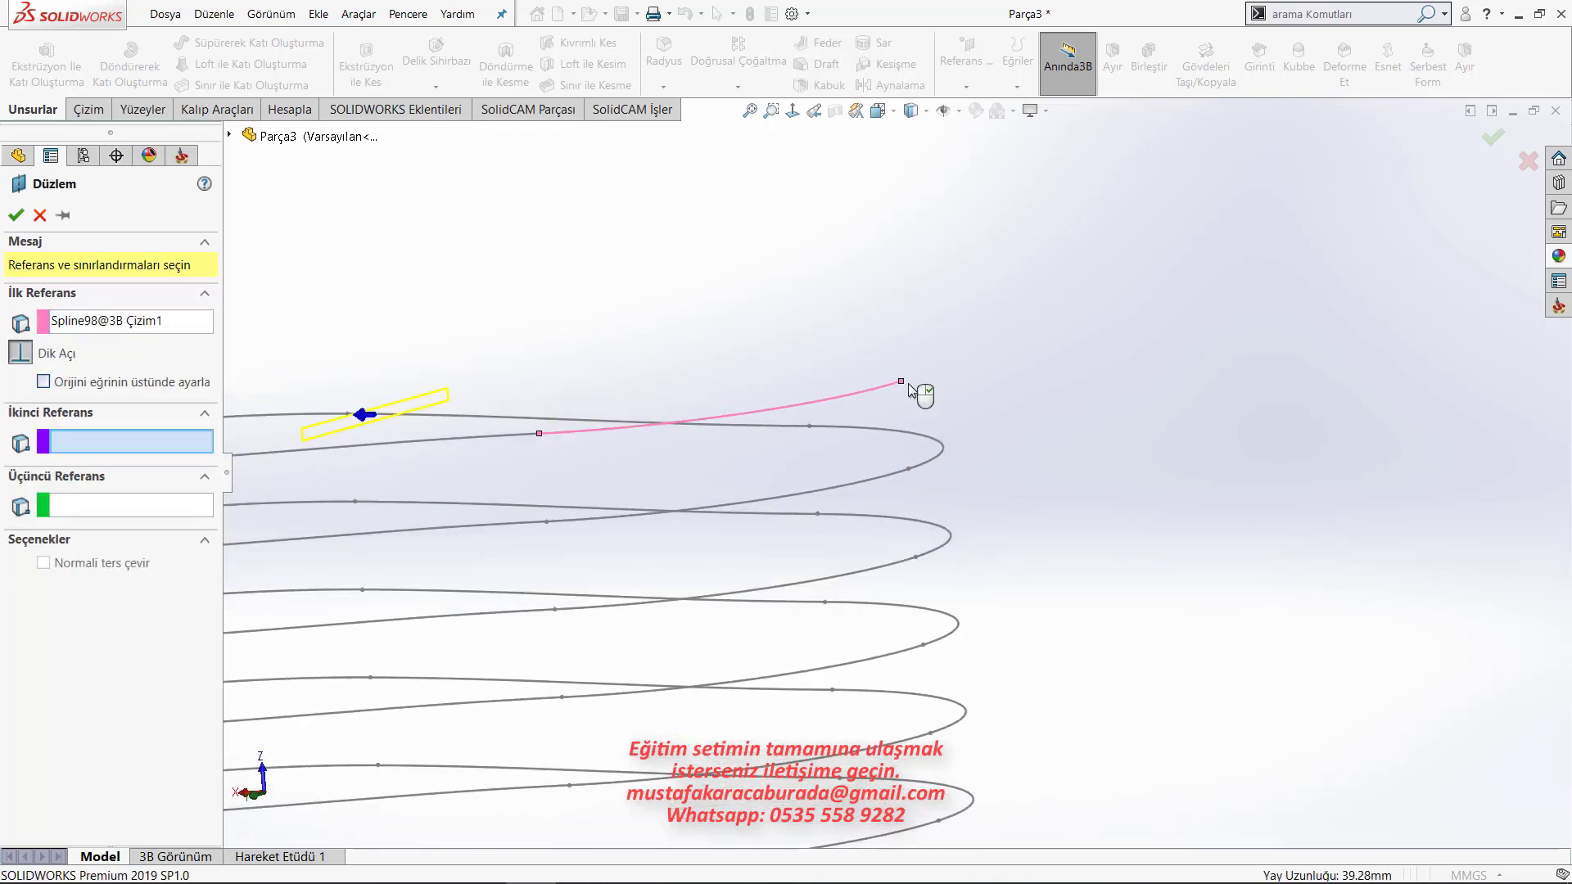
pyautogui.click(901, 382)
pyautogui.rightClick(911, 382)
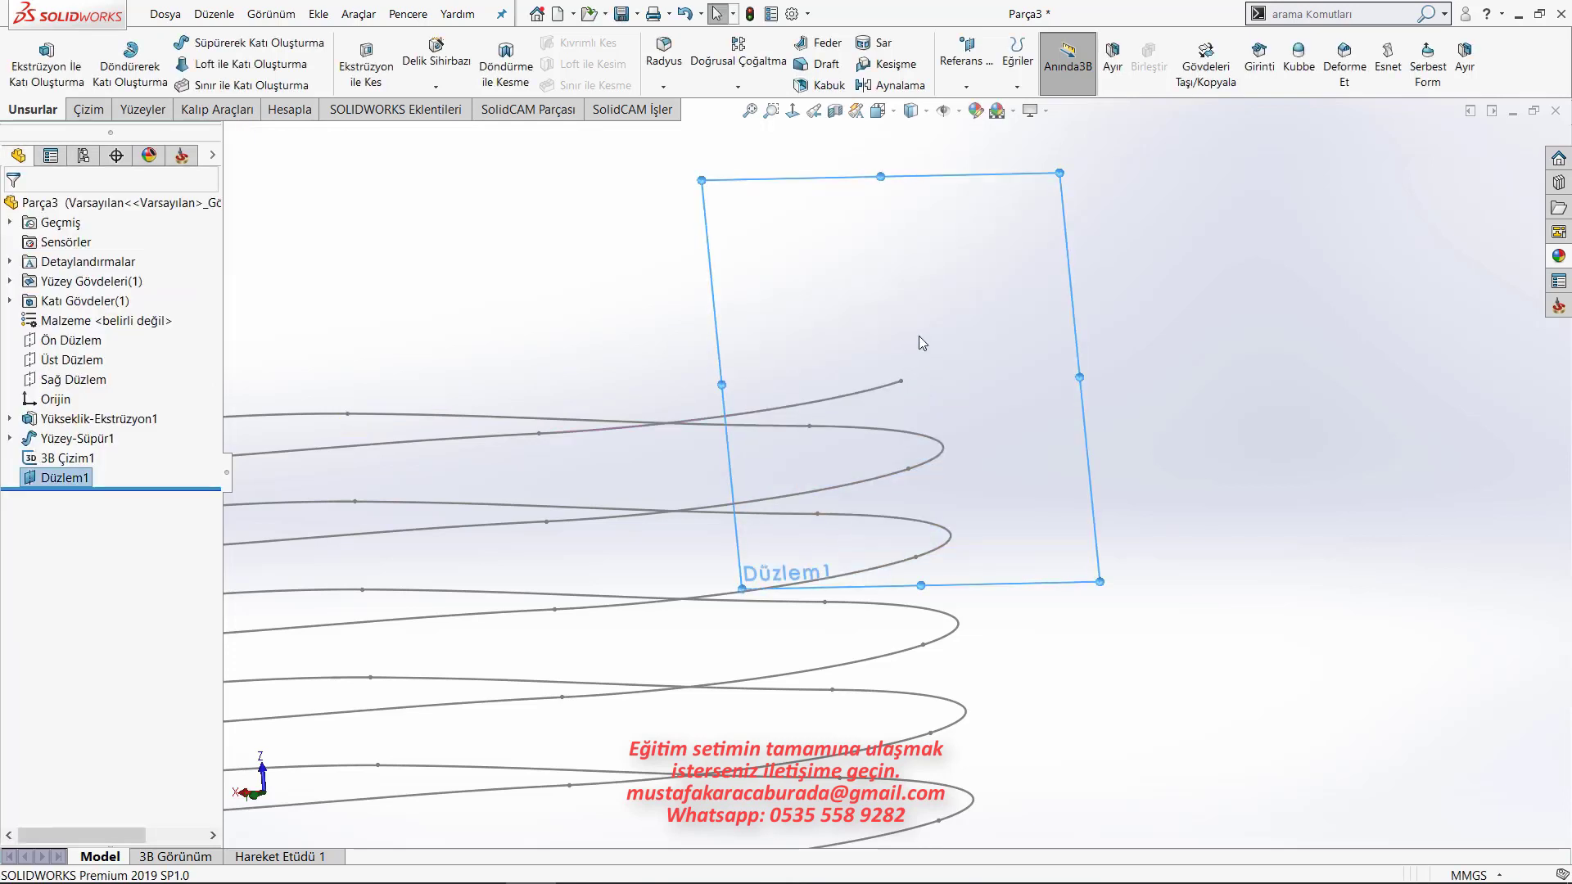
pyautogui.click(996, 264)
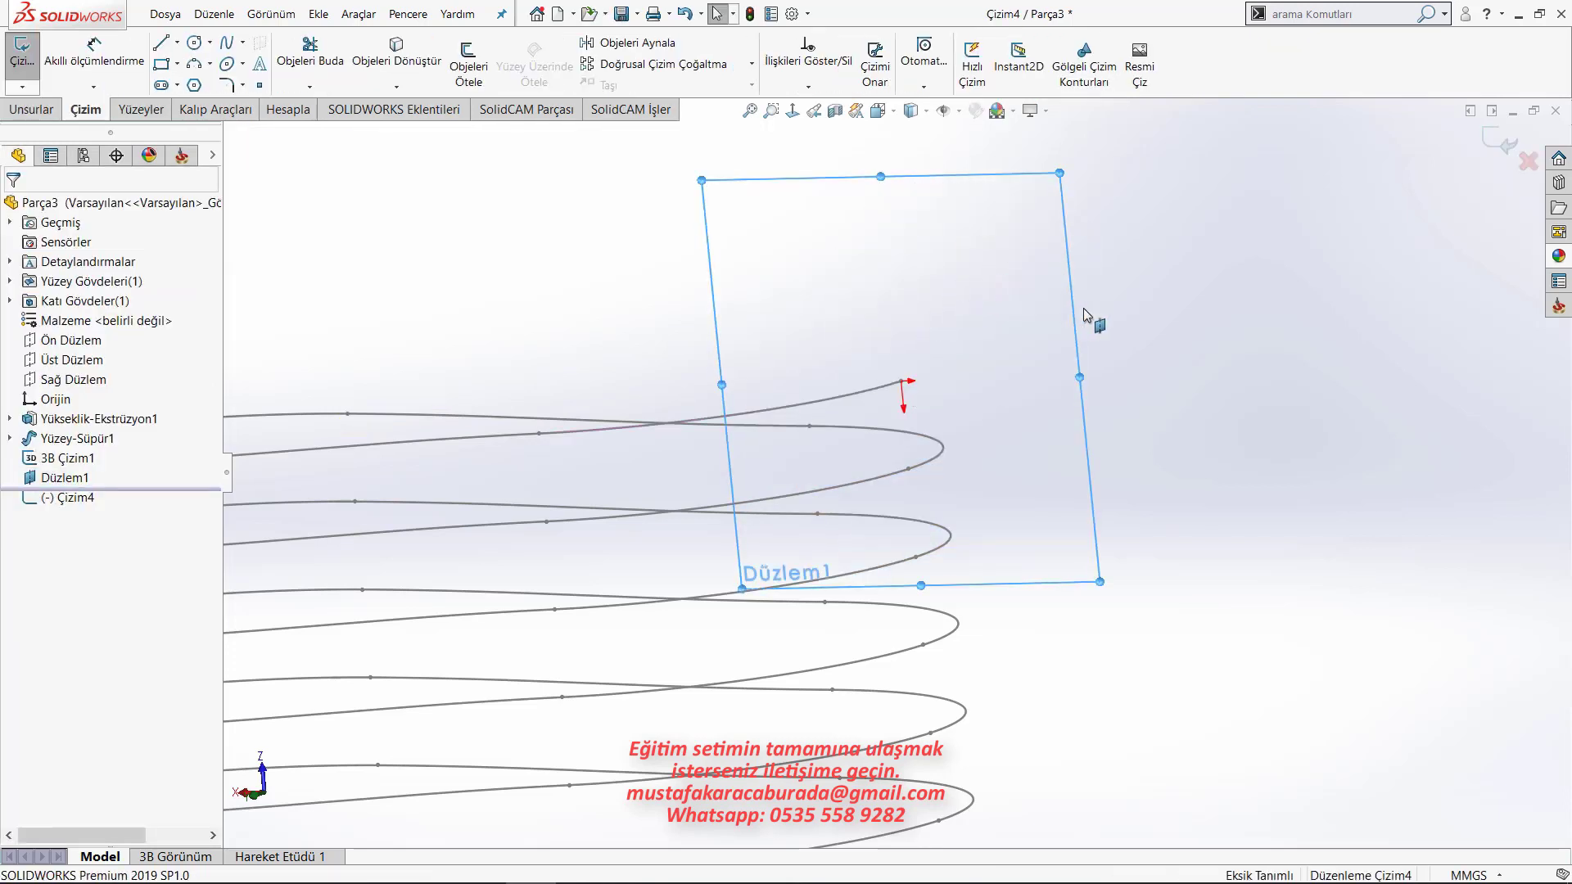
# Draw a 3 mm diameter circle at the coil's top endpoint, exit the sketch, and select Düzlem1.
pyautogui.press('c')
pyautogui.click(901, 382)
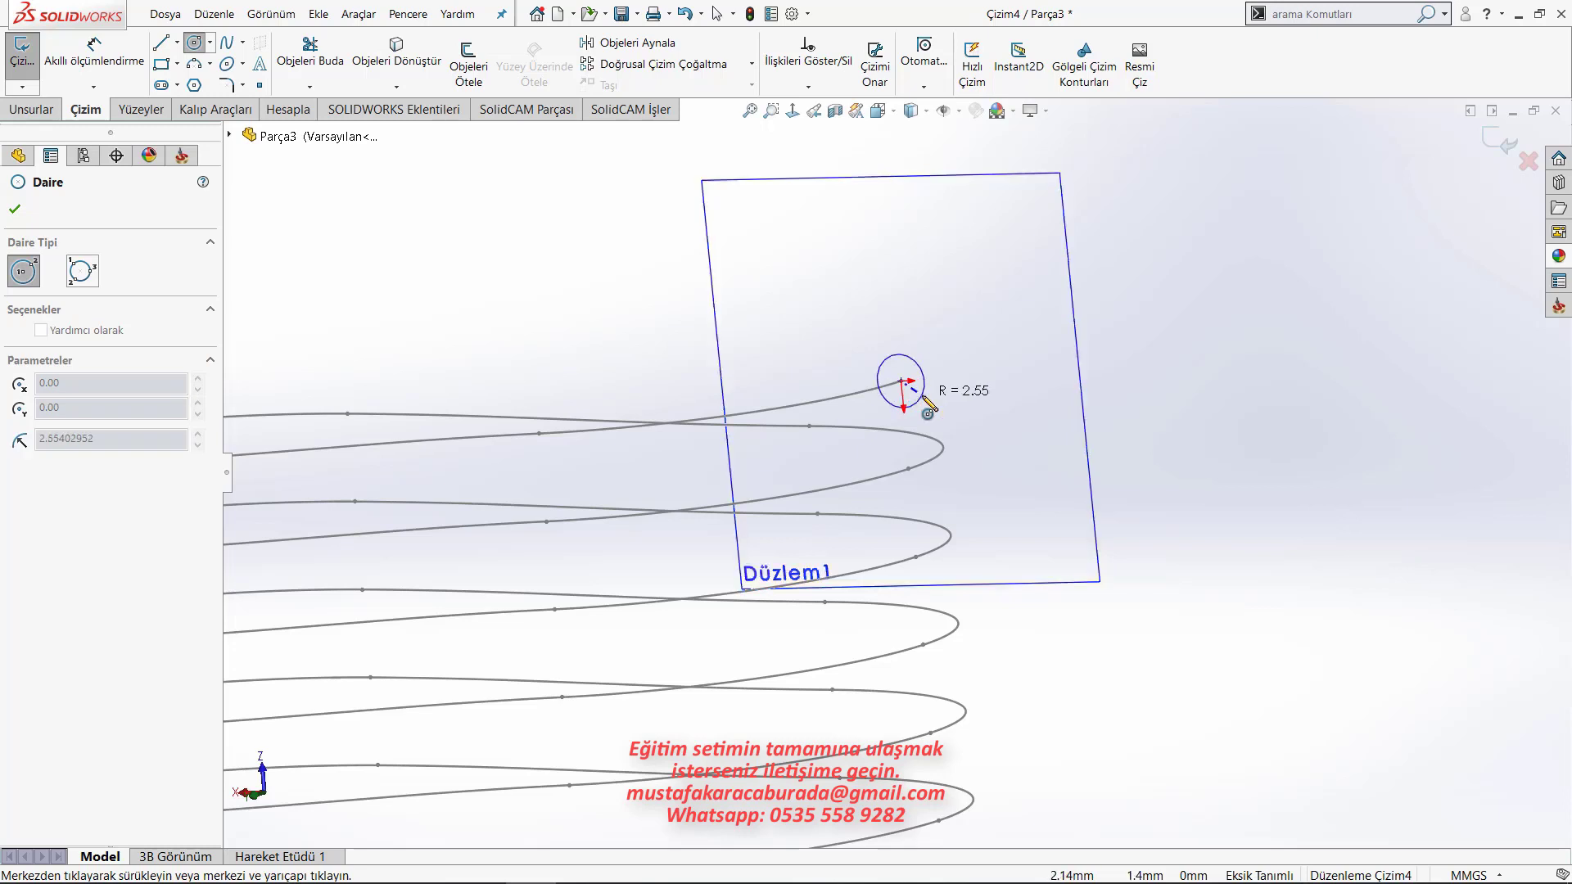
pyautogui.click(922, 388)
pyautogui.press('d')
pyautogui.click(915, 362)
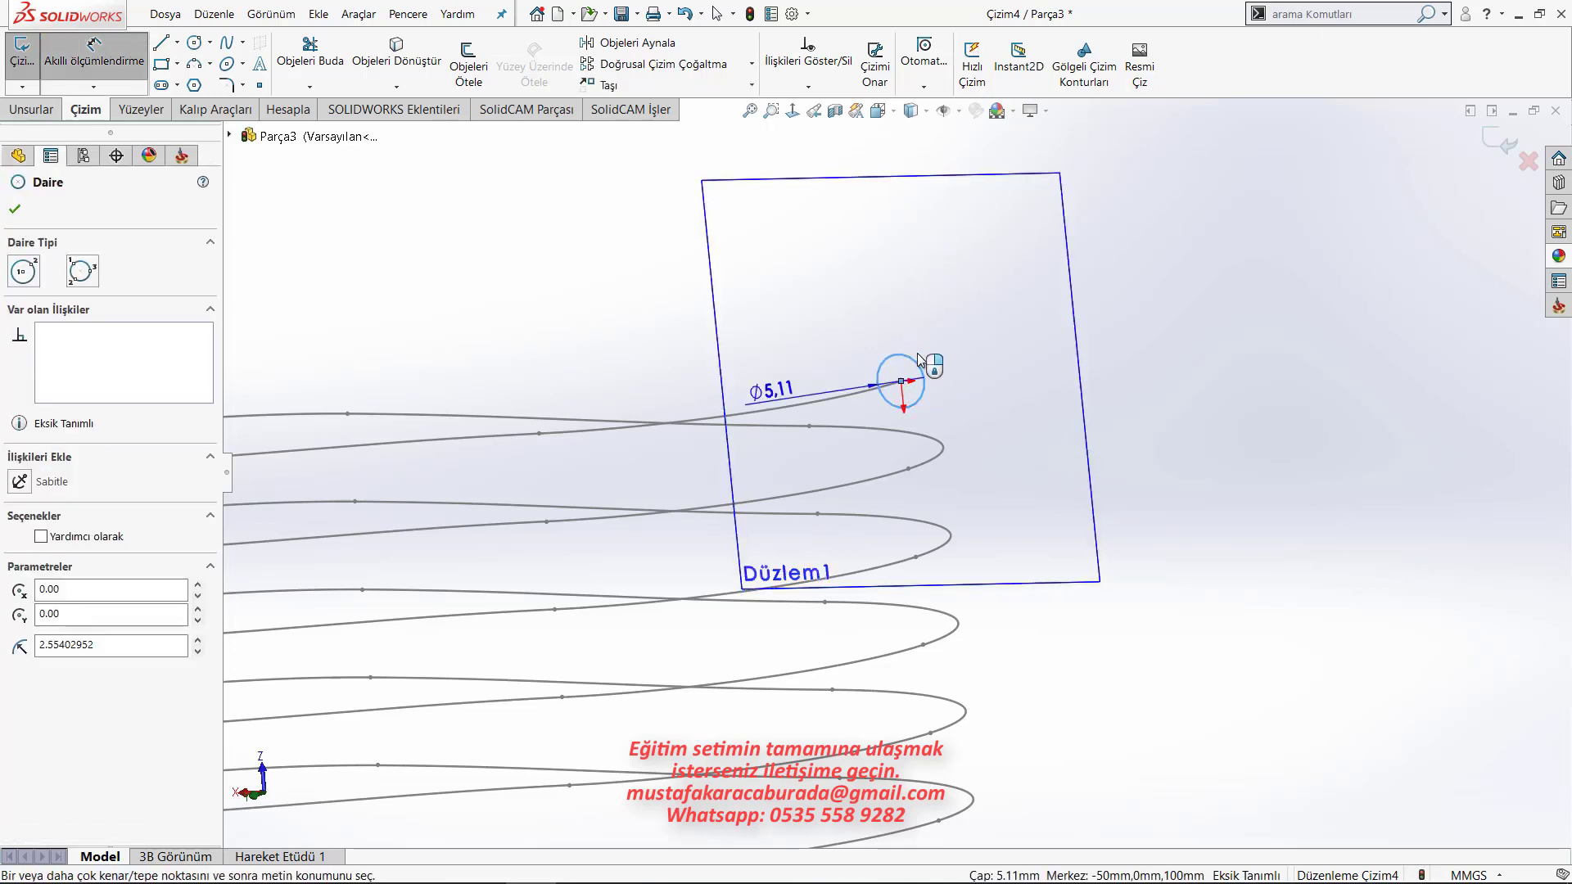
pyautogui.click(942, 332)
pyautogui.write('=')
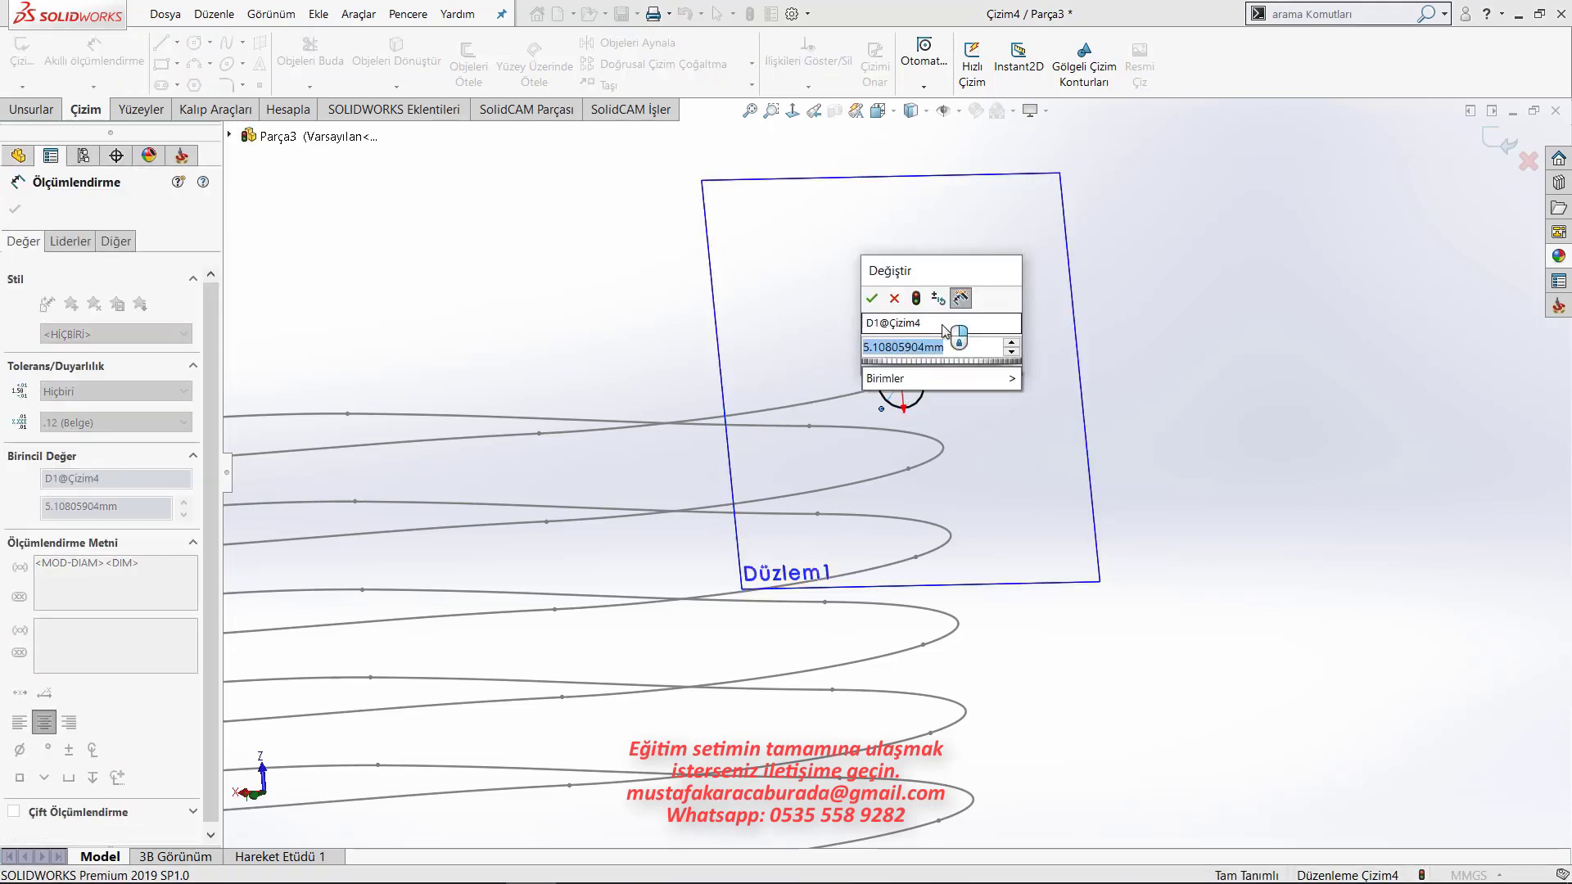
pyautogui.write('3')
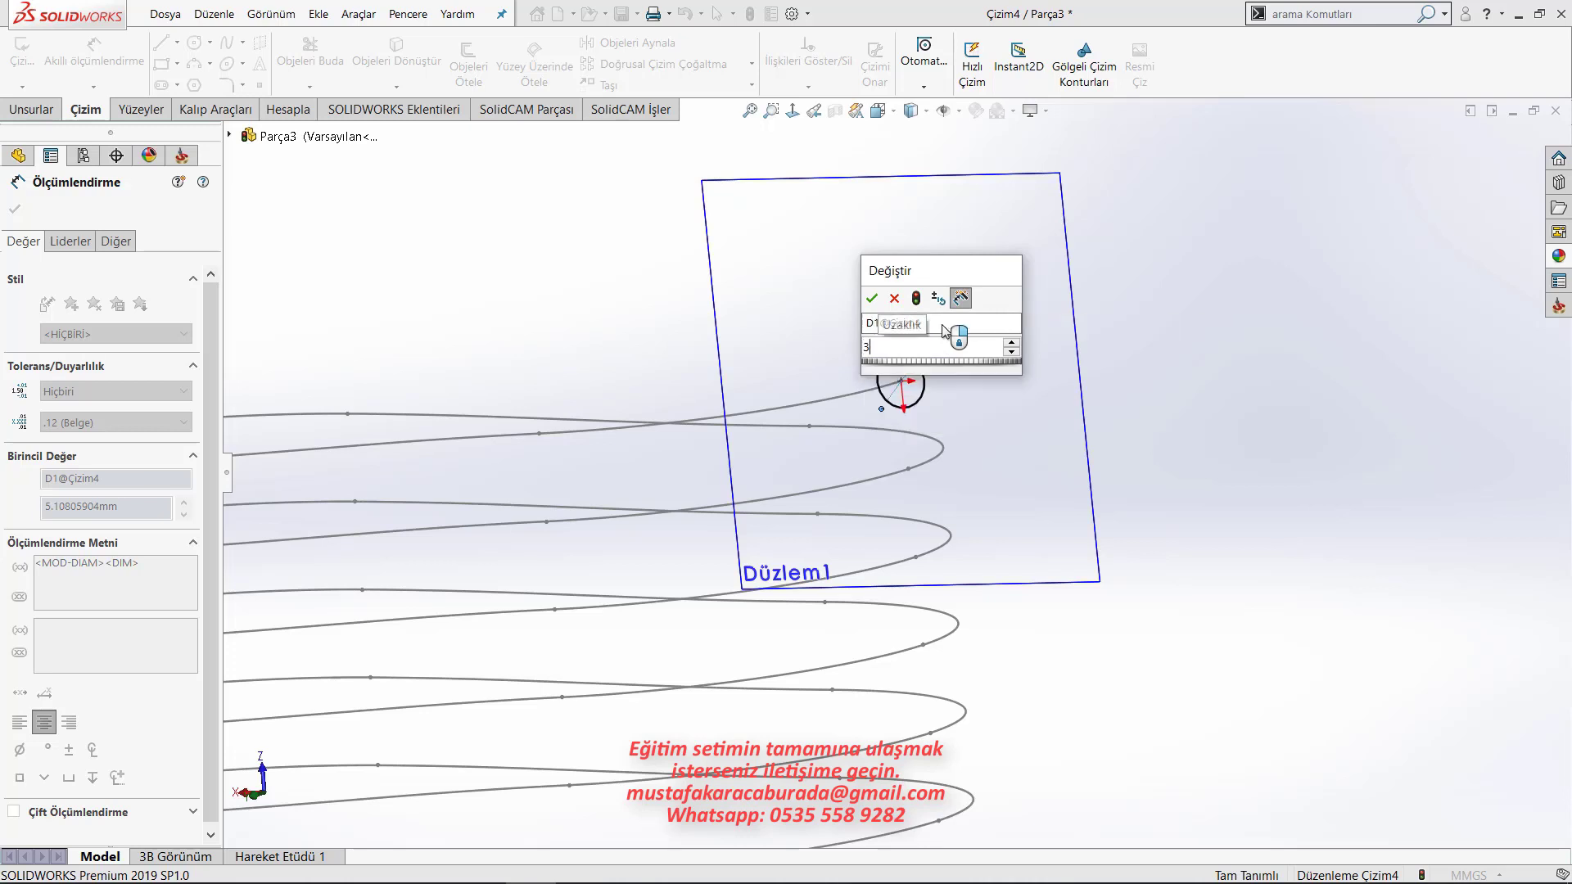
pyautogui.press('Return')
pyautogui.click(1500, 149)
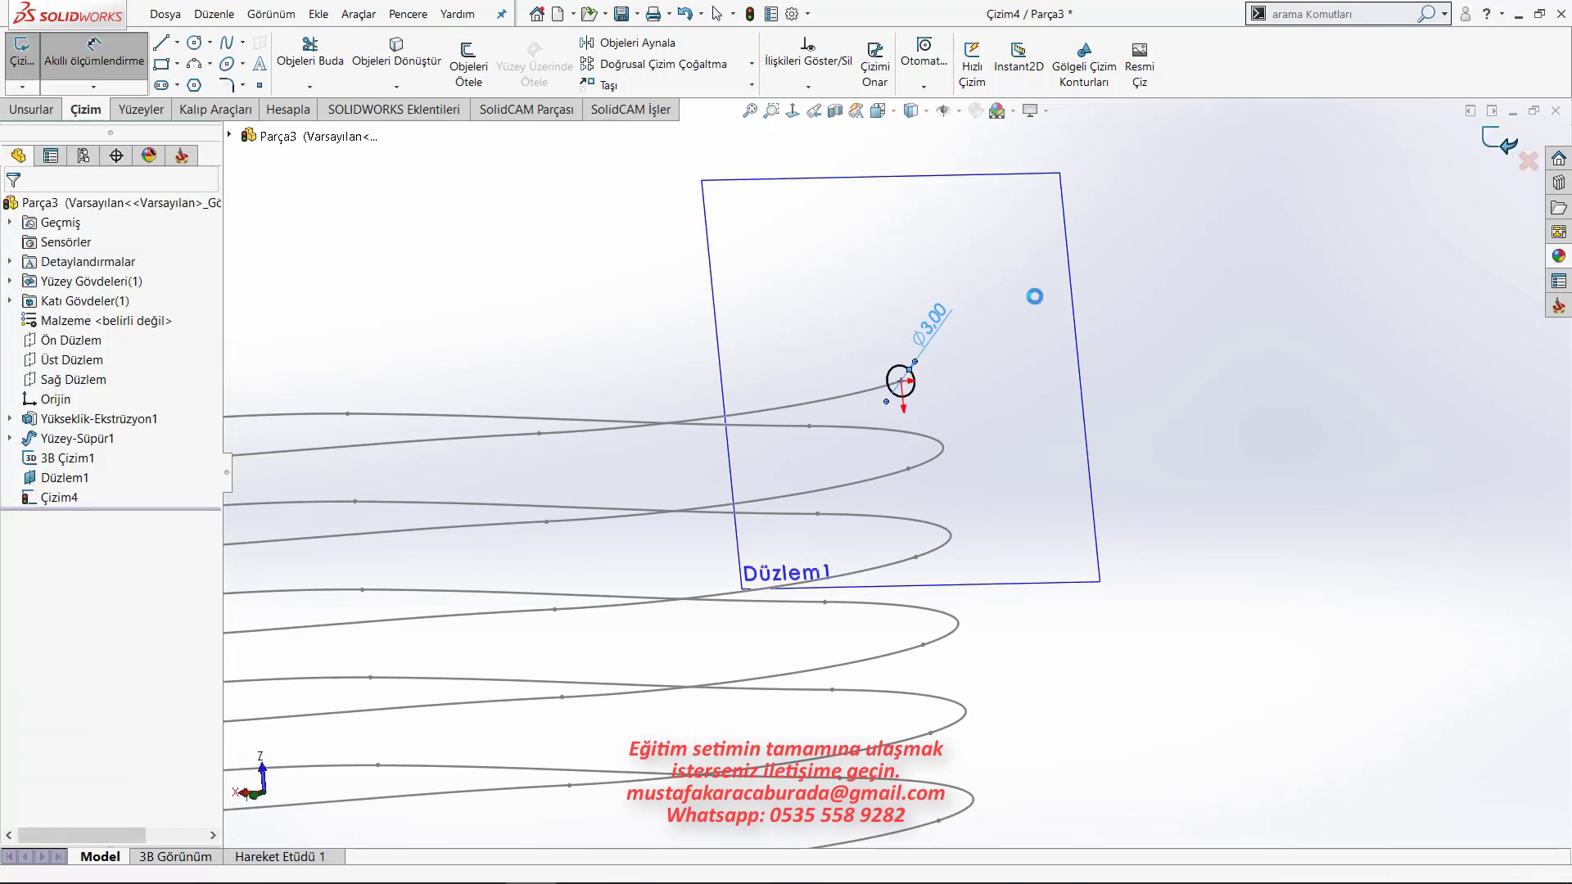
pyautogui.click(1031, 278)
# Hide Düzlem1 and sweep the Çizim4 circle along the 3B Çizim1 coil path.
pyautogui.click(1129, 234)
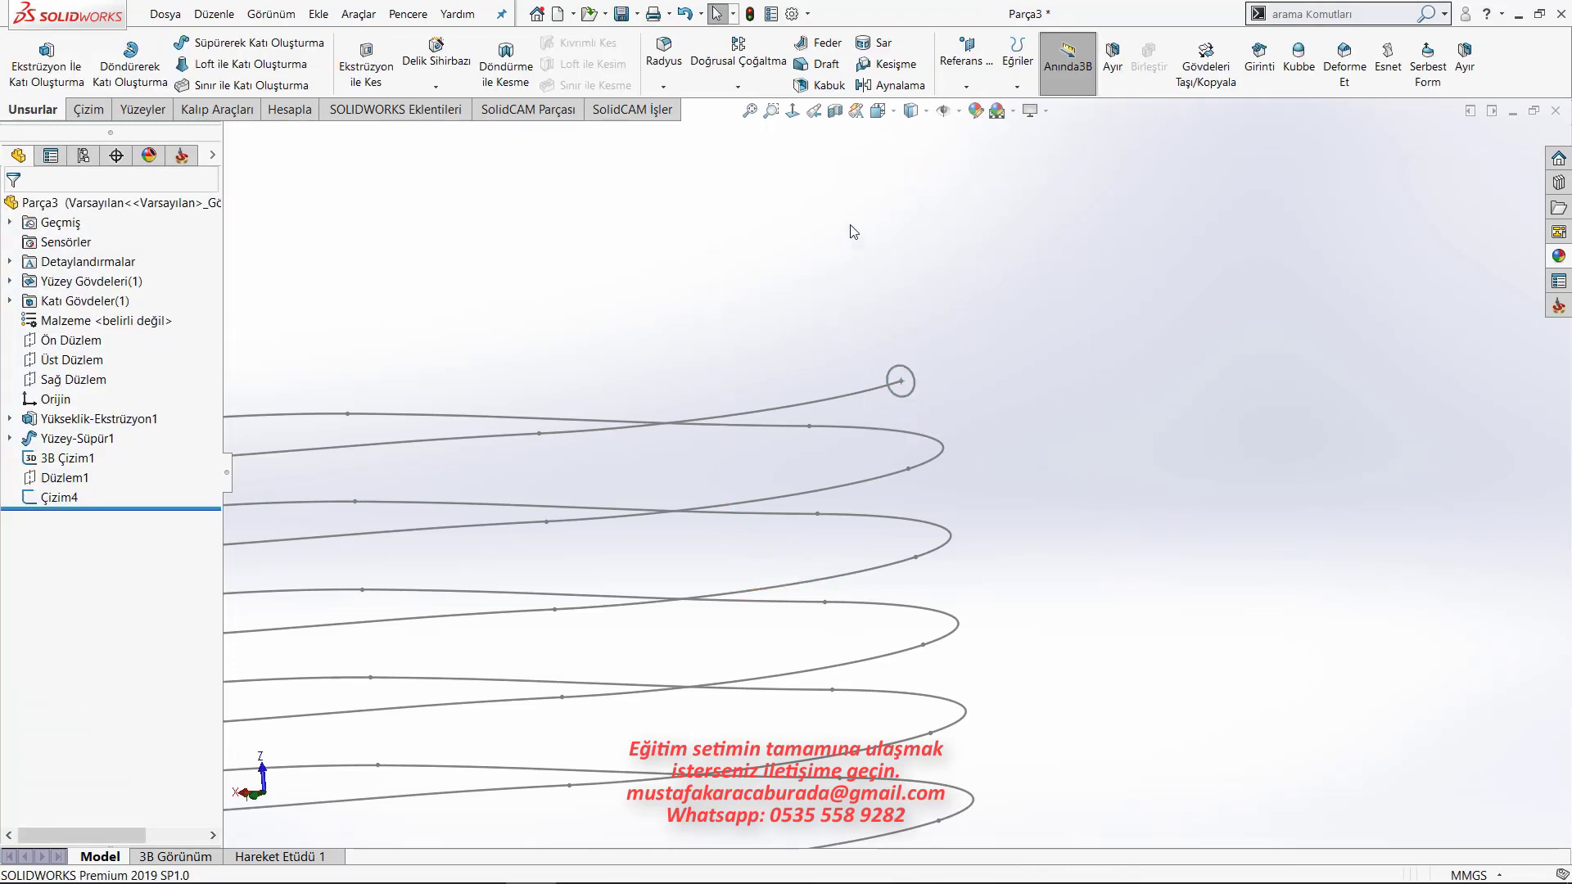
pyautogui.click(246, 42)
pyautogui.scroll(-2, 897, 411)
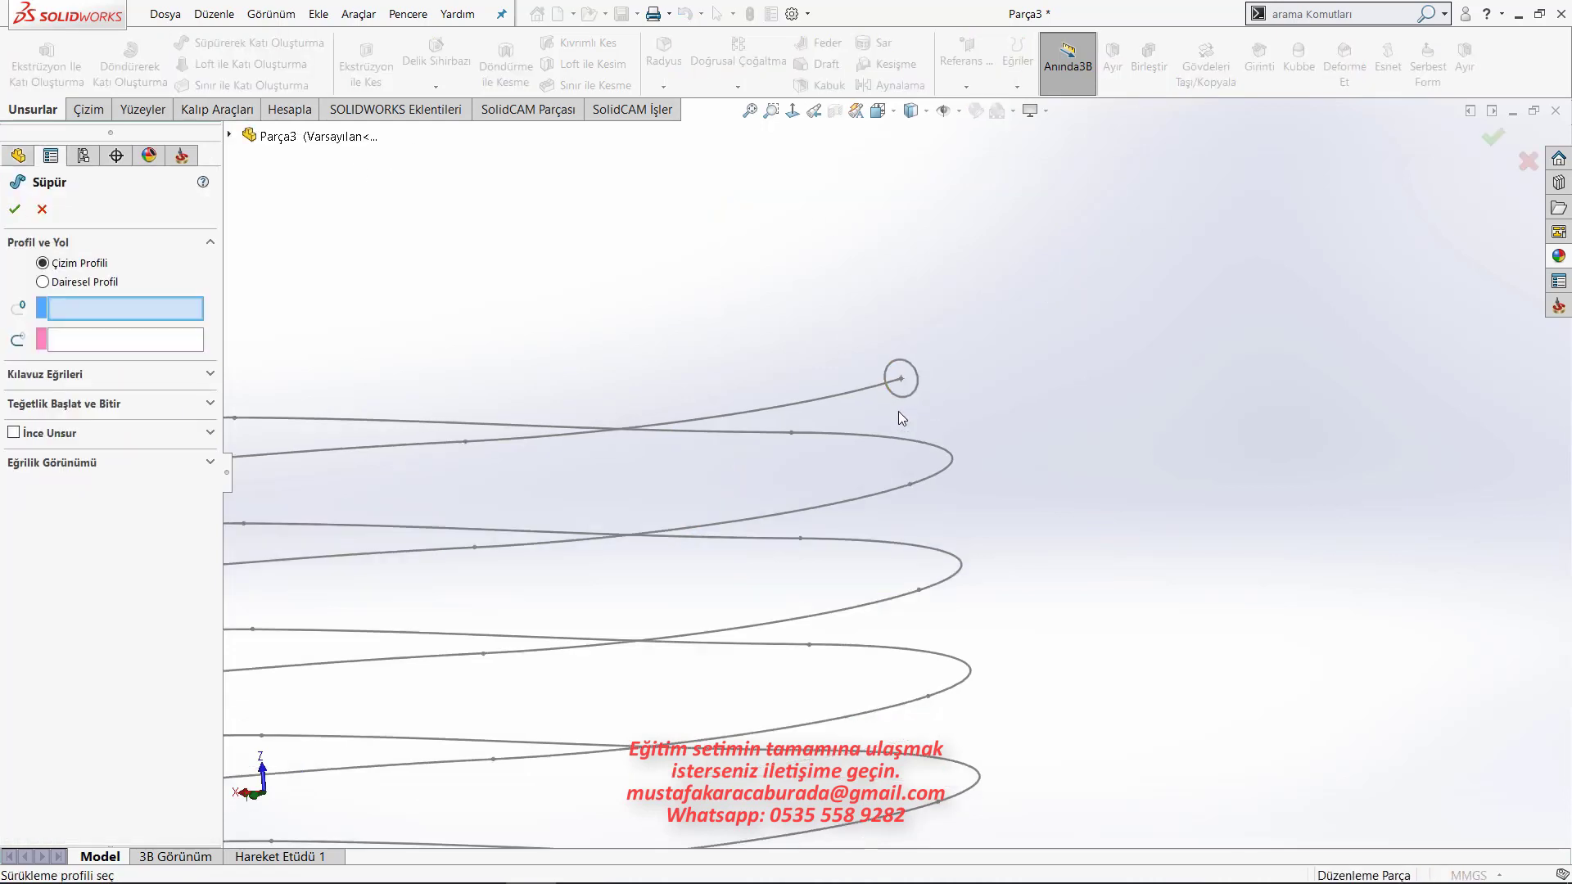
pyautogui.scroll(-2, 909, 377)
pyautogui.click(922, 342)
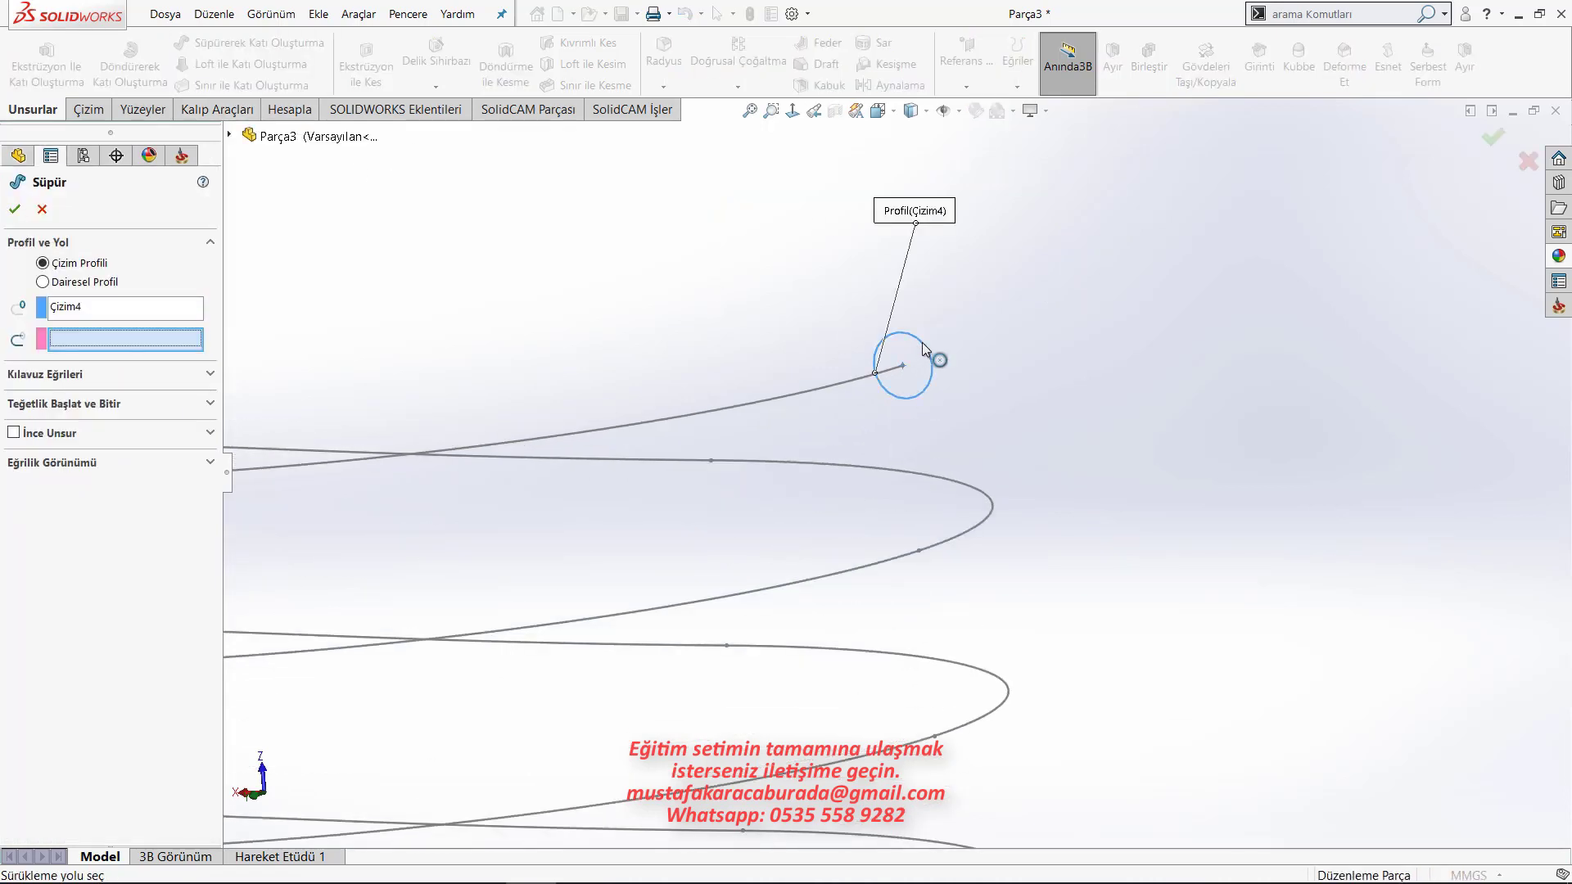
pyautogui.click(843, 382)
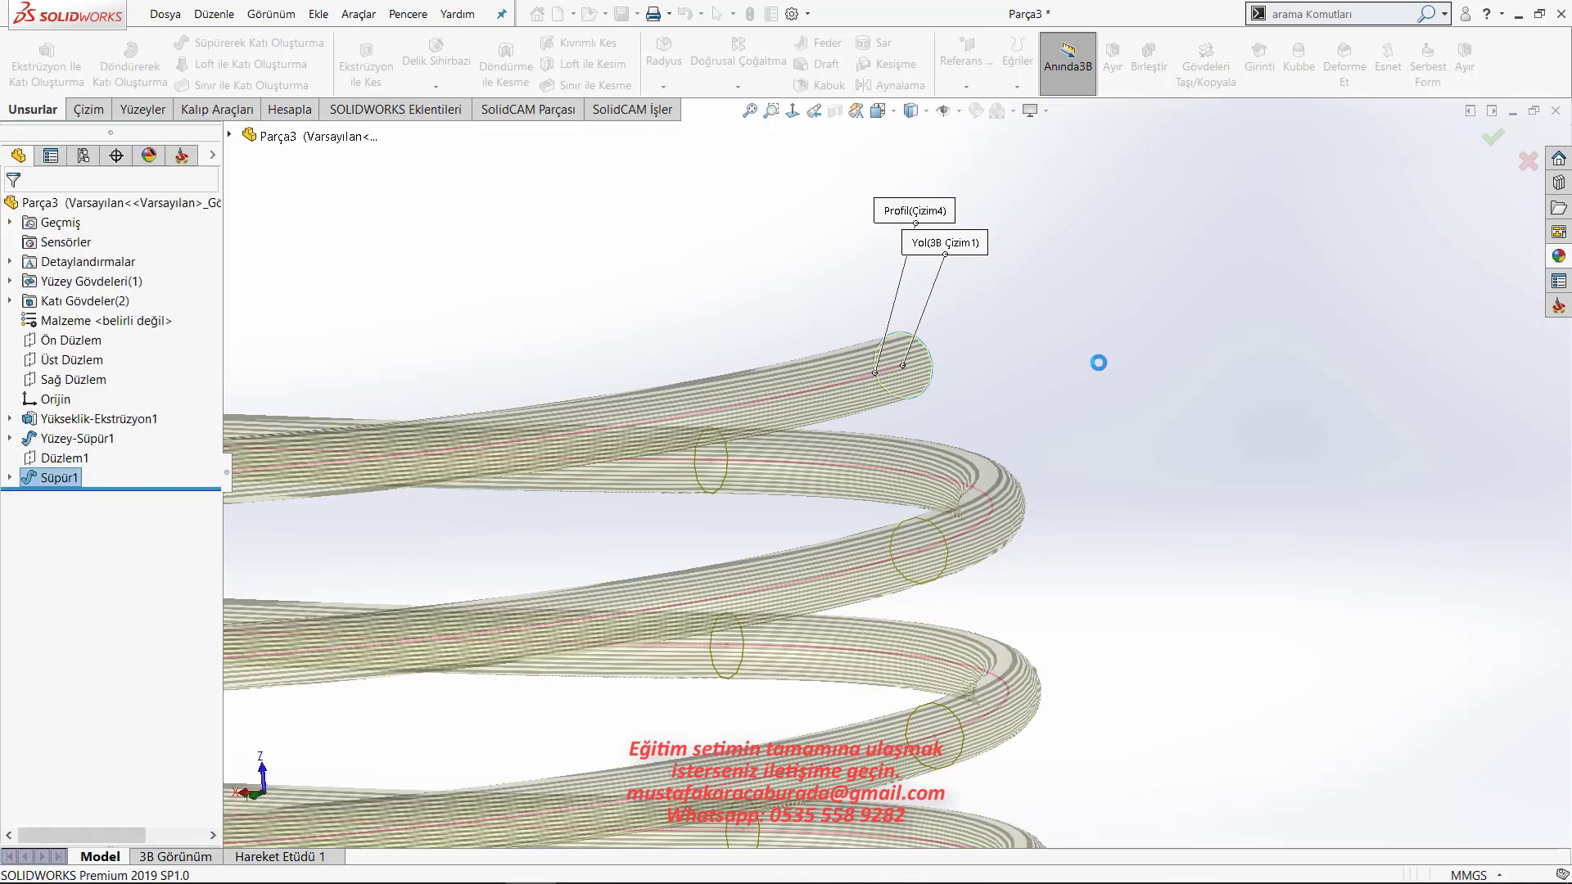
pyautogui.press('f')
pyautogui.moveTo(1211, 403); pyautogui.dragTo(957, 459, button='middle')
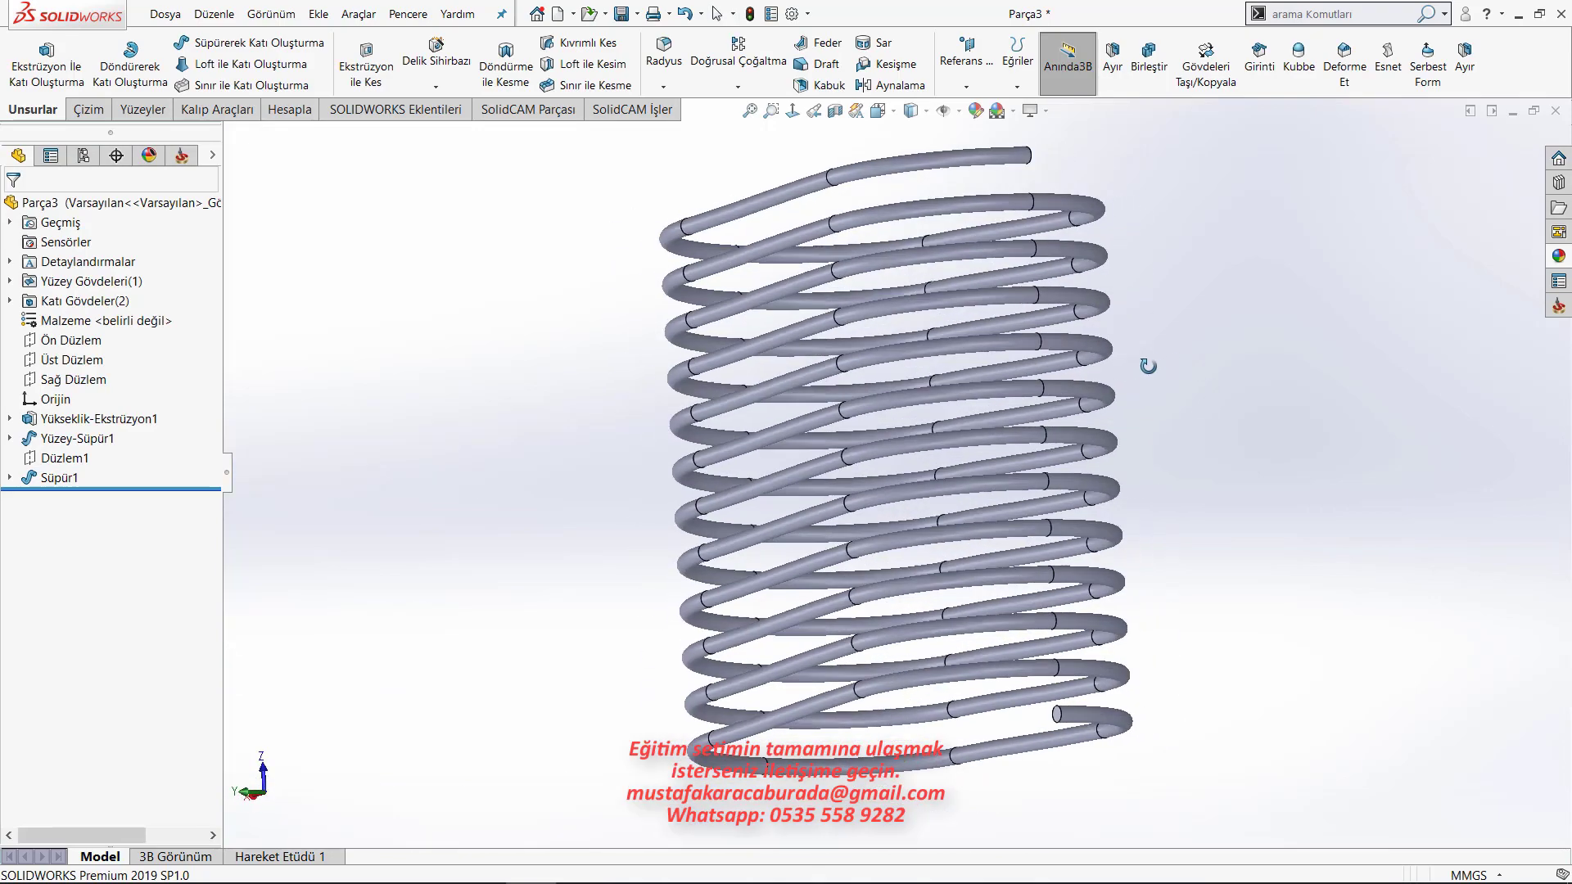
pyautogui.moveTo(938, 392)
pyautogui.mouseDown(button='middle')
pyautogui.moveTo(1027, 604)
pyautogui.moveTo(1071, 526)
pyautogui.moveTo(1037, 595)
pyautogui.mouseUp(button='middle')
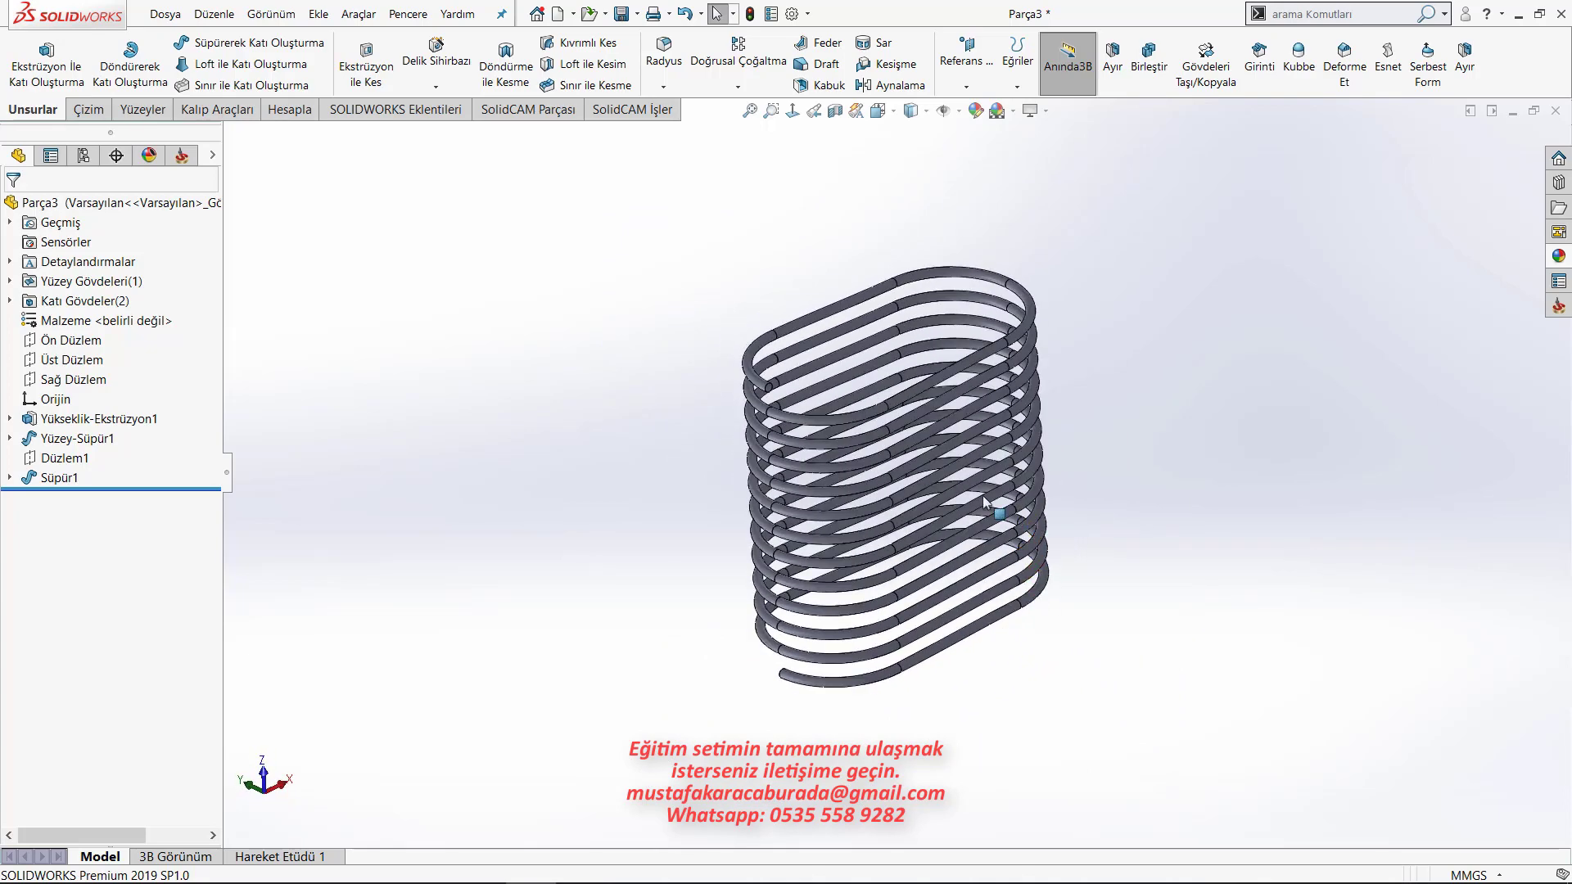
pyautogui.scroll(-5, 967, 443)
pyautogui.moveTo(942, 418); pyautogui.dragTo(924, 375, button='middle')
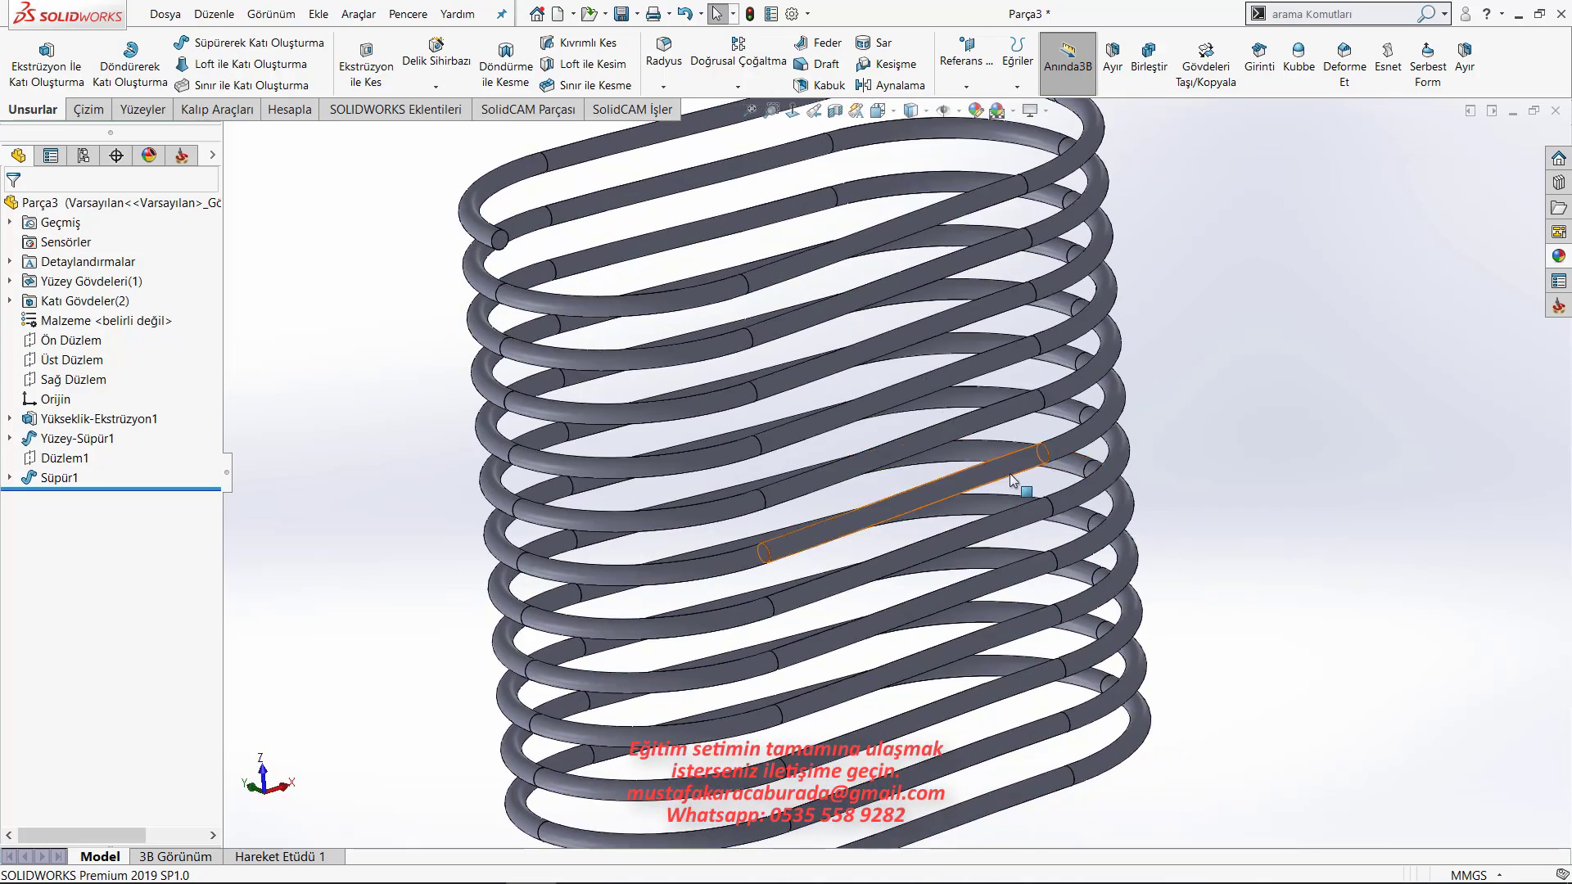
pyautogui.scroll(3, 1123, 395)
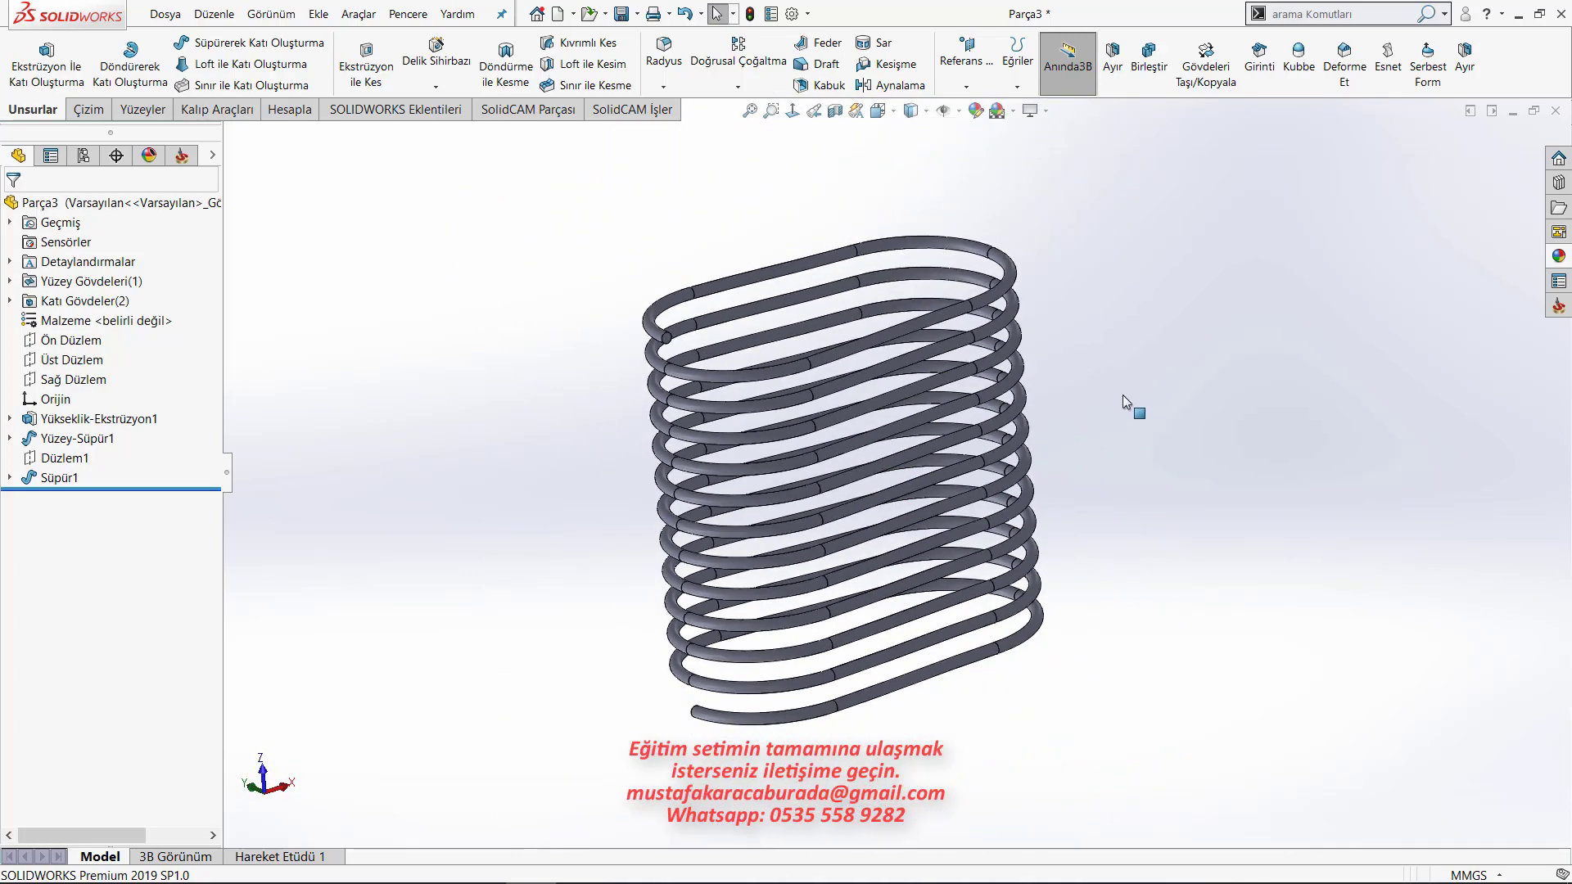
pyautogui.moveTo(1004, 413); pyautogui.dragTo(1000, 363, button='middle')
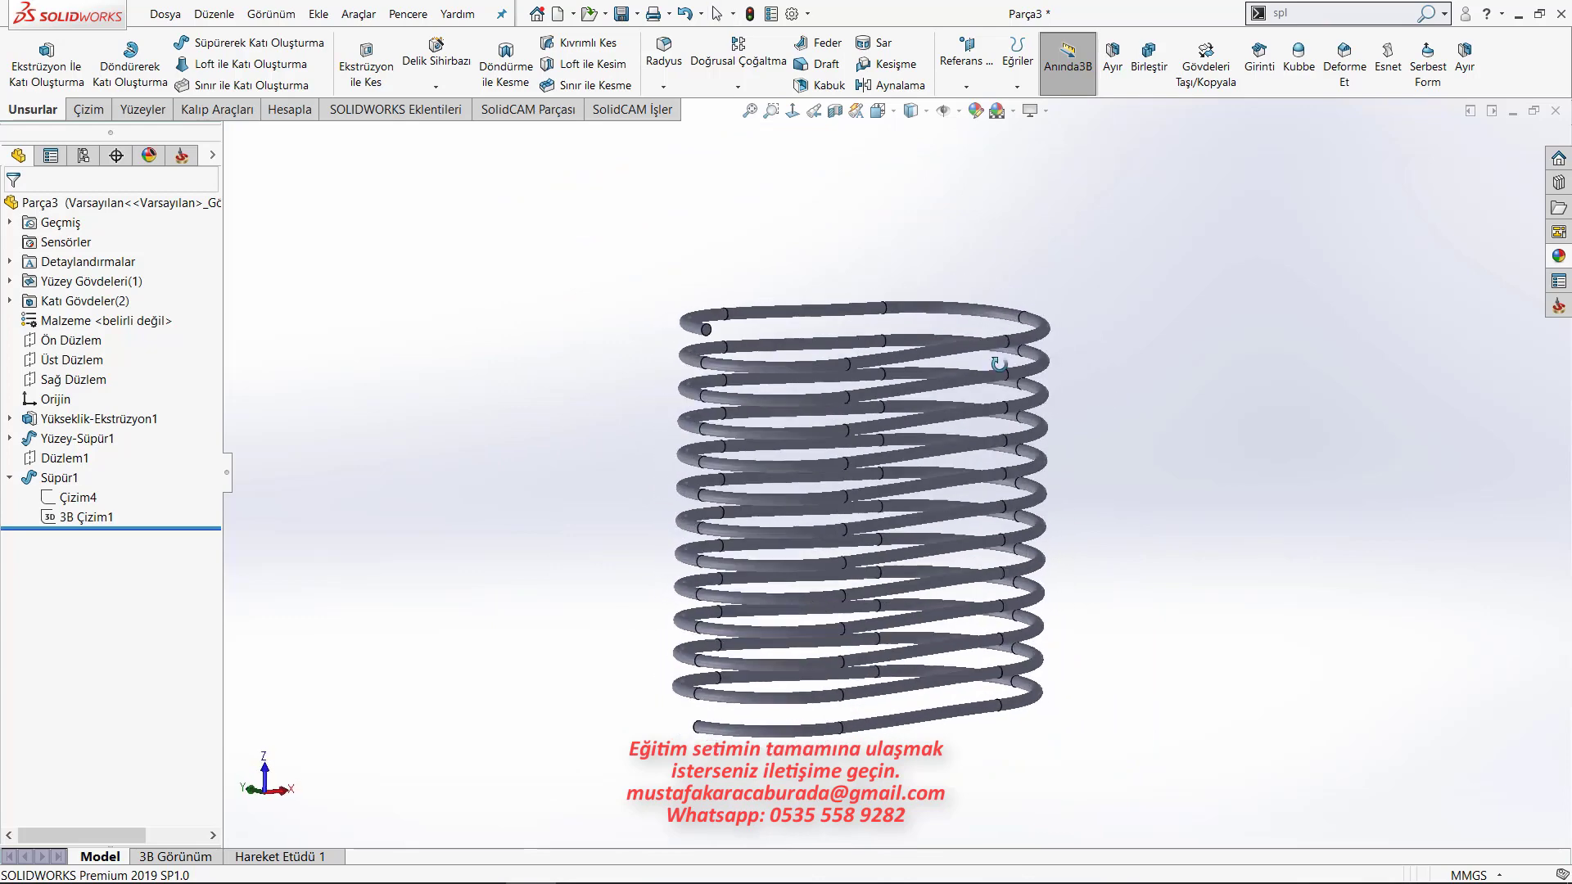
pyautogui.scroll(-2, 946, 361)
pyautogui.scroll(-3, 946, 360)
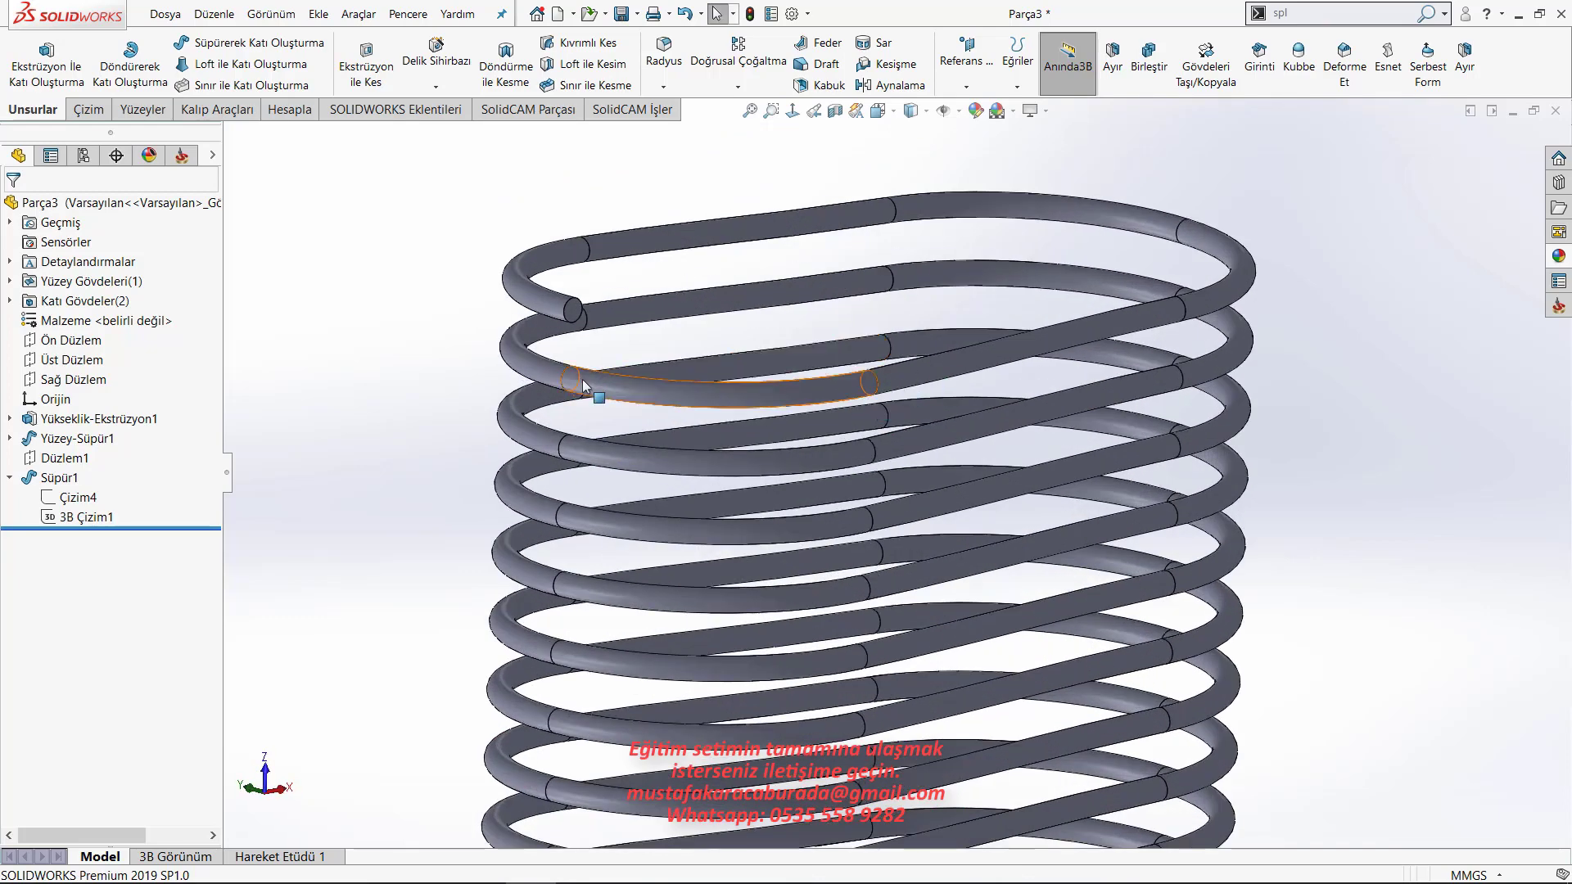
pyautogui.click(556, 381)
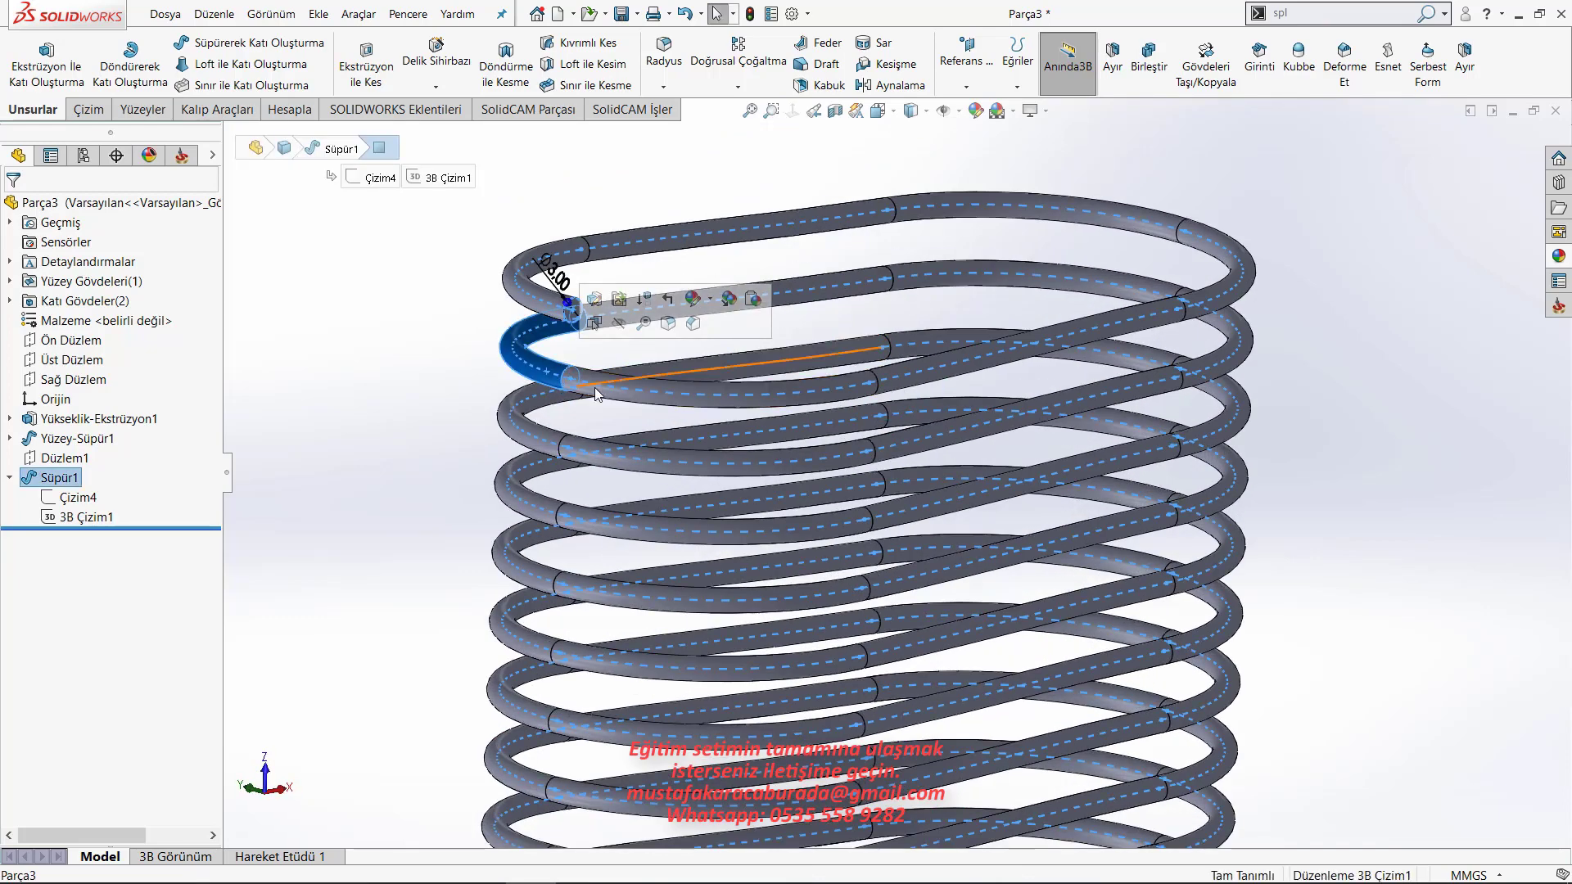
pyautogui.click(389, 381)
pyautogui.scroll(5, 583, 434)
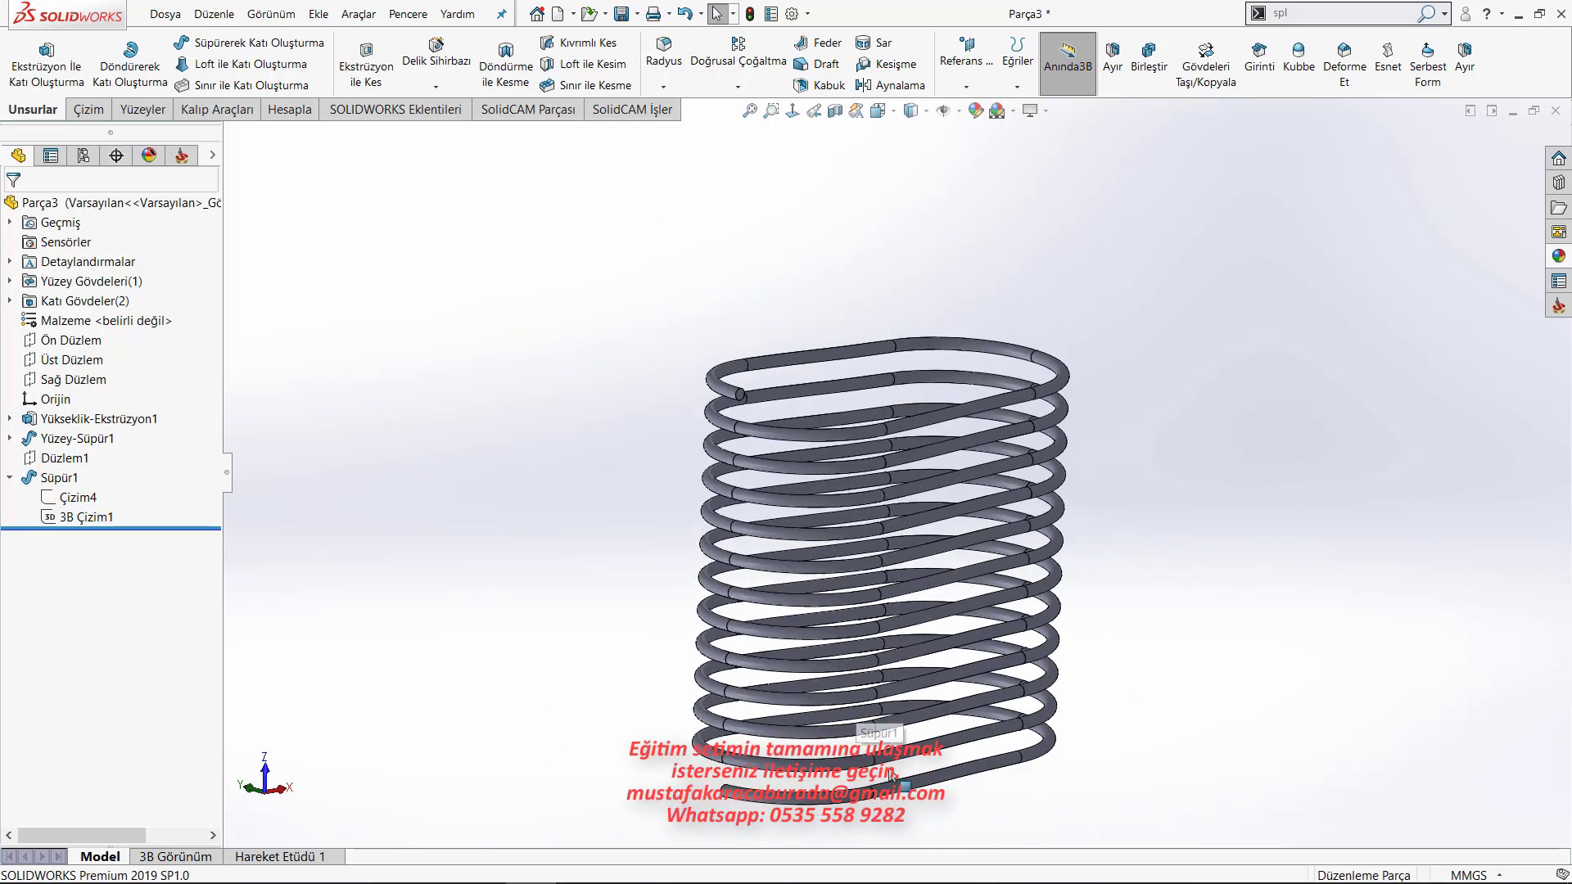
pyautogui.moveTo(884, 499); pyautogui.dragTo(889, 466, button='middle')
pyautogui.scroll(2, 893, 410)
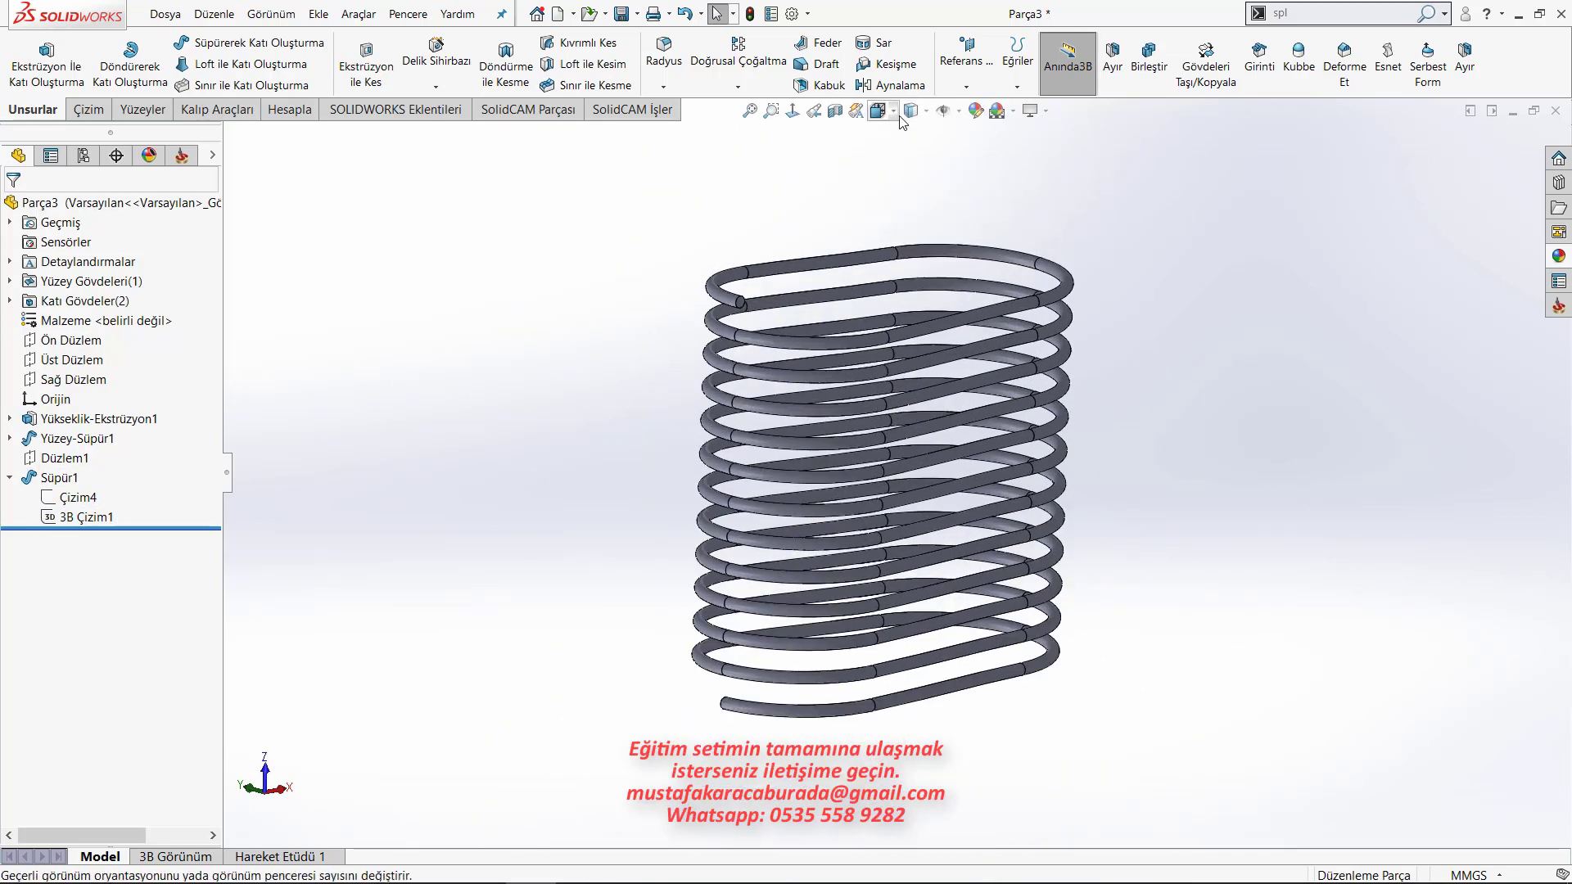
pyautogui.click(925, 111)
pyautogui.click(914, 157)
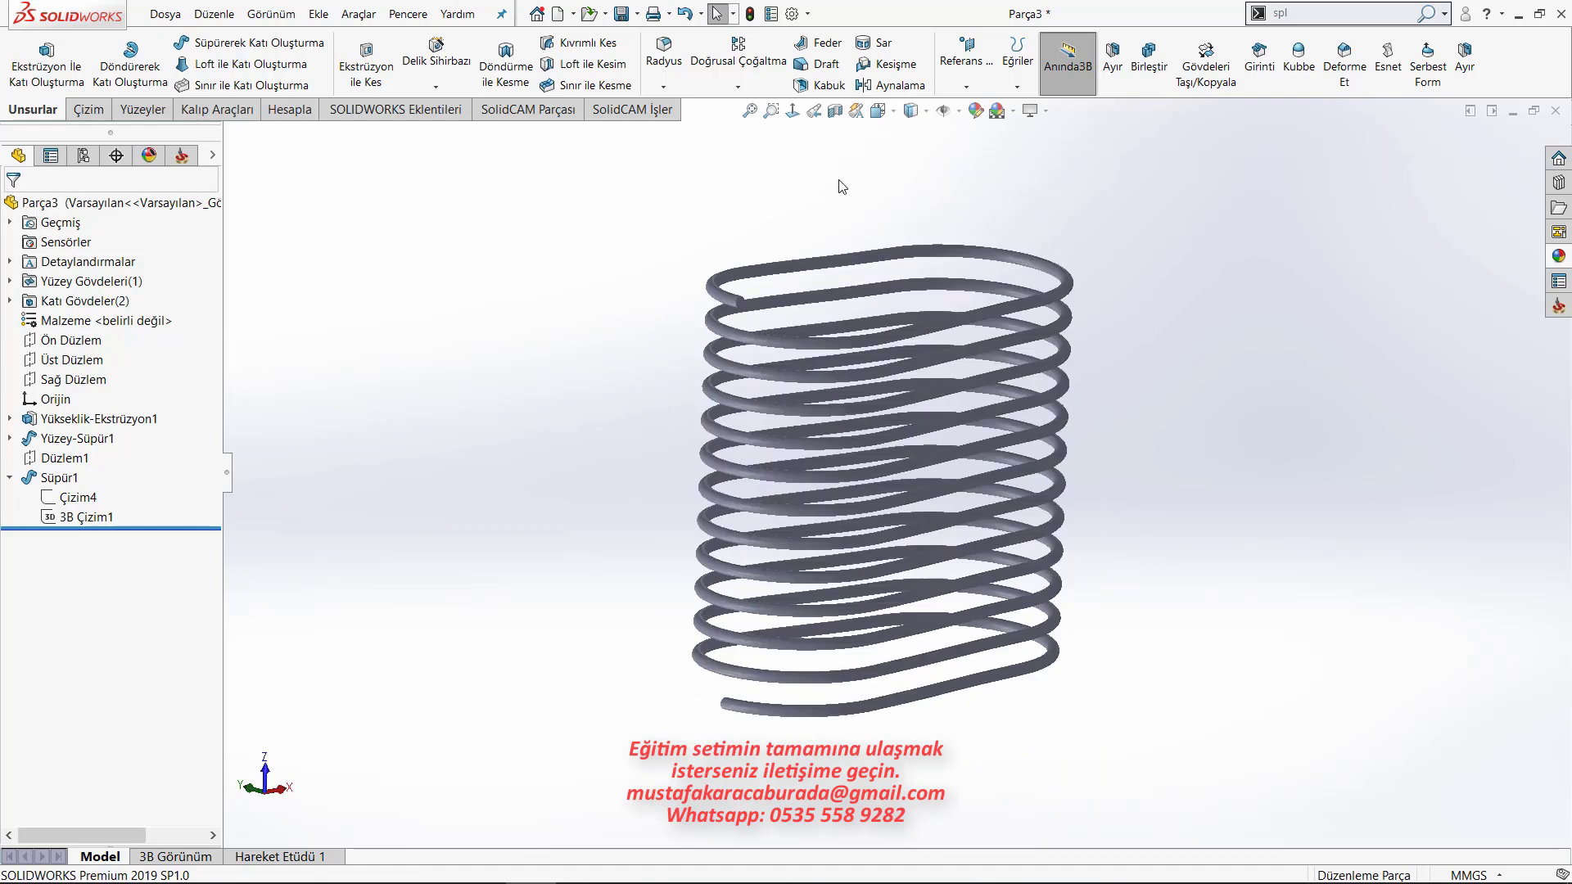
pyautogui.moveTo(969, 234)
pyautogui.mouseDown(button='middle')
pyautogui.moveTo(877, 210)
pyautogui.moveTo(835, 288)
pyautogui.moveTo(884, 199)
pyautogui.moveTo(975, 271)
pyautogui.moveTo(1008, 351)
pyautogui.moveTo(984, 208)
pyautogui.mouseUp(button='middle')
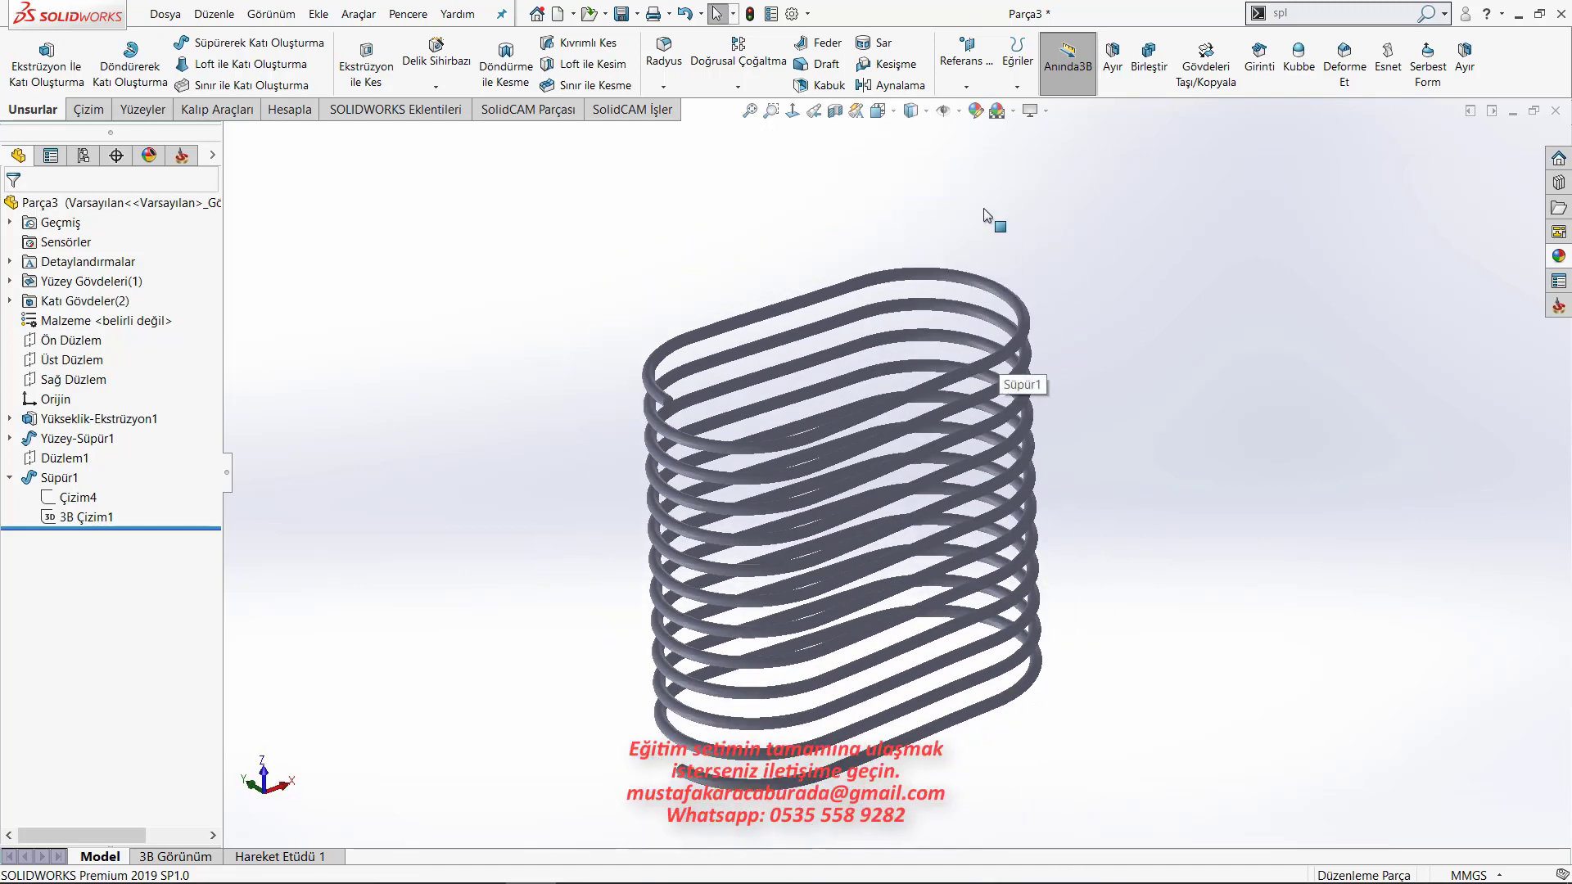
pyautogui.click(925, 117)
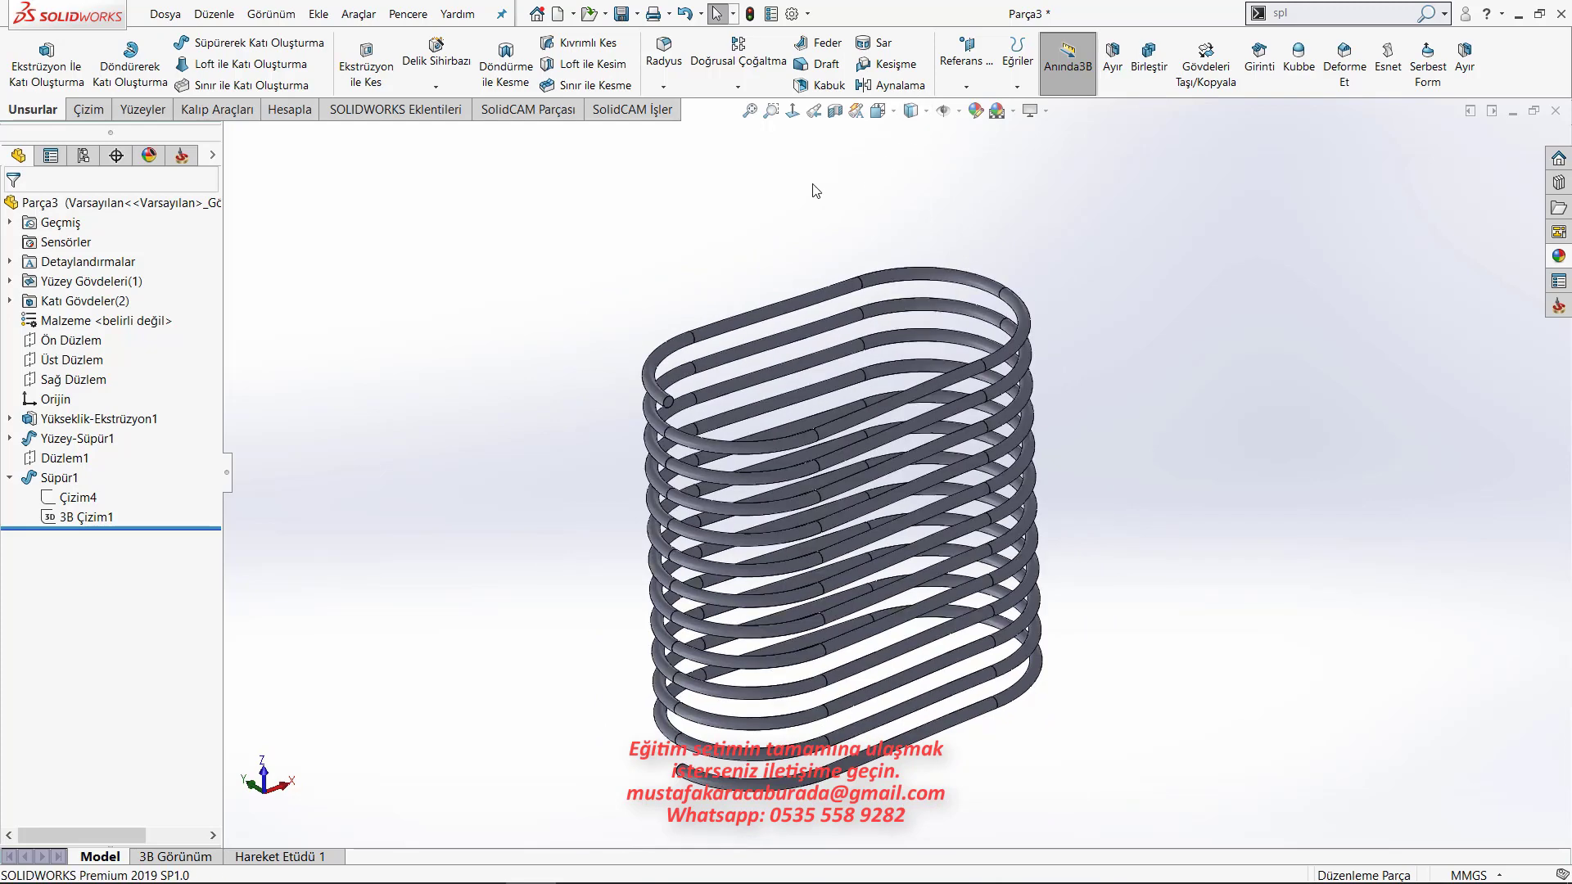
pyautogui.scroll(-2, 734, 445)
pyautogui.scroll(-3, 734, 445)
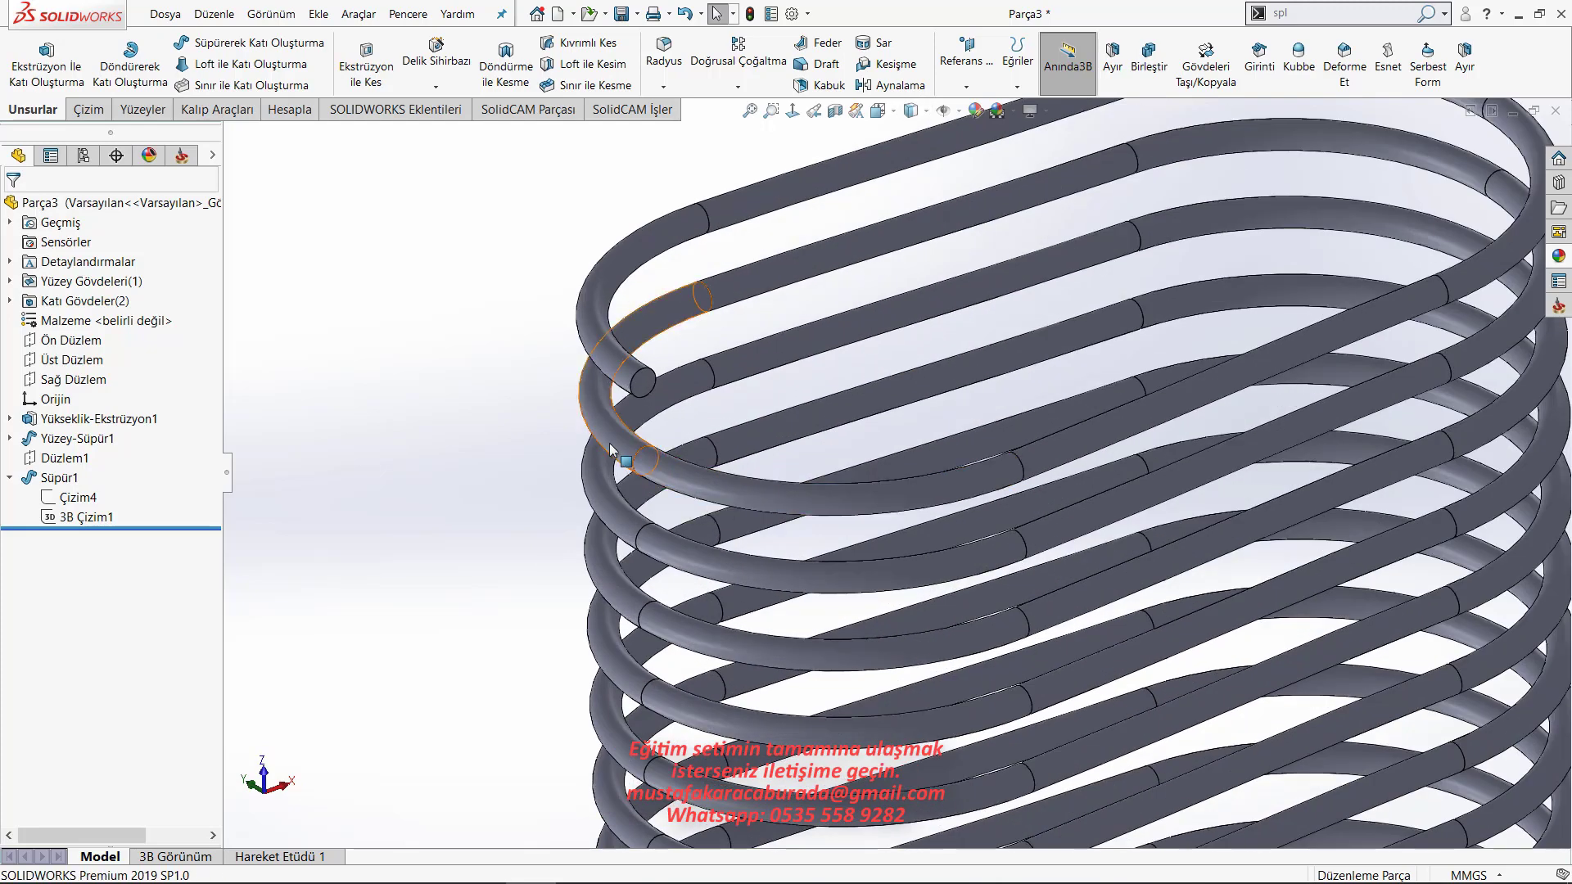
# Select 3B Çizim1 under Süpür1 and edit that 3D path sketch.
pyautogui.click(72, 482)
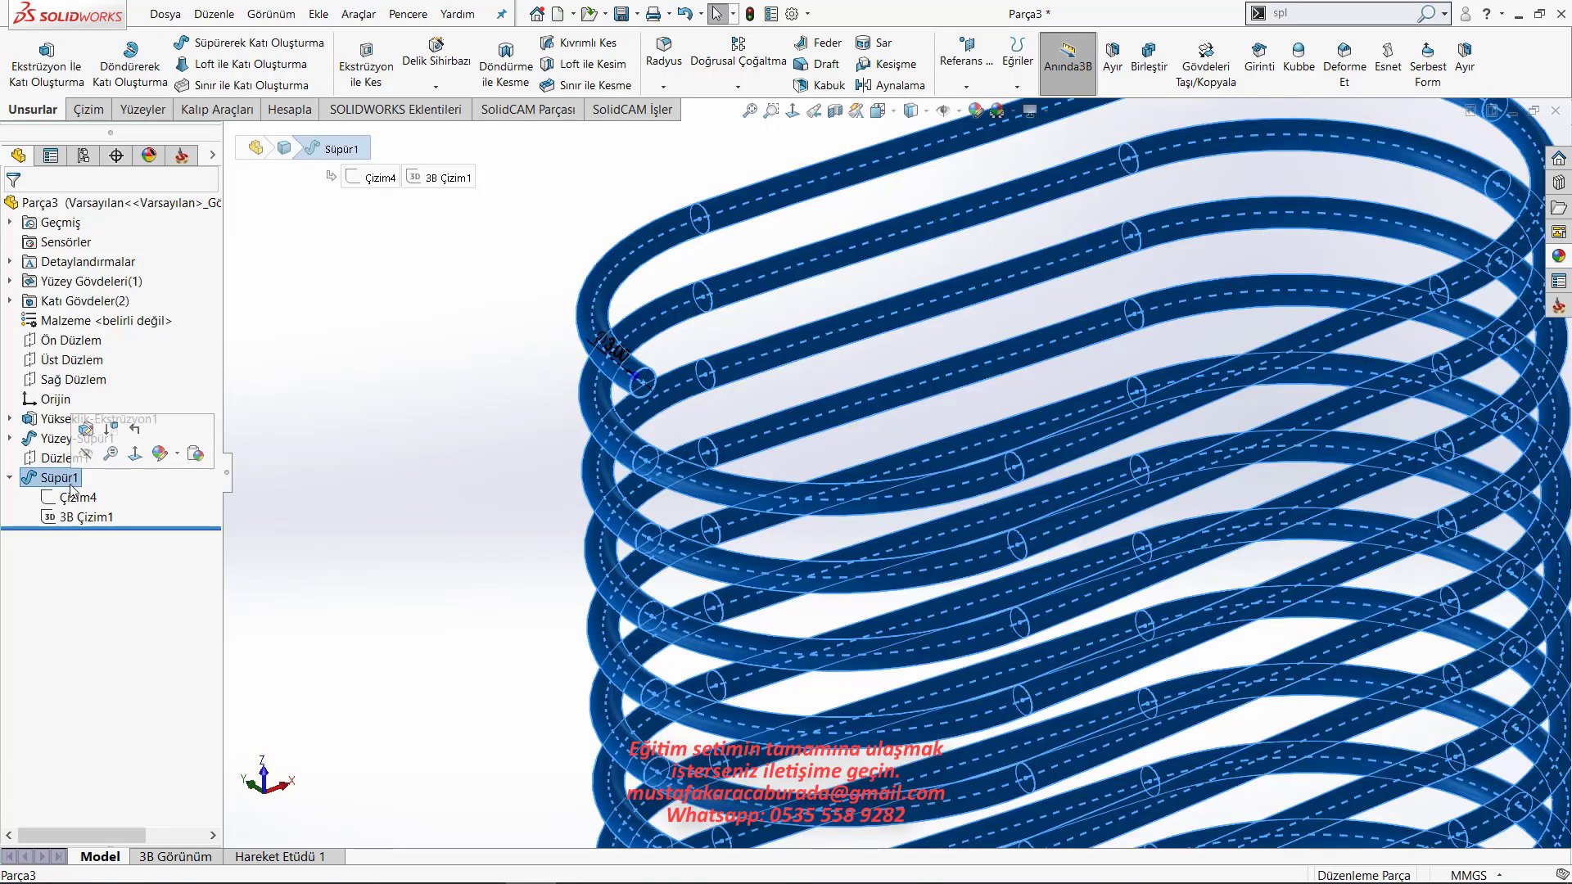
pyautogui.click(109, 517)
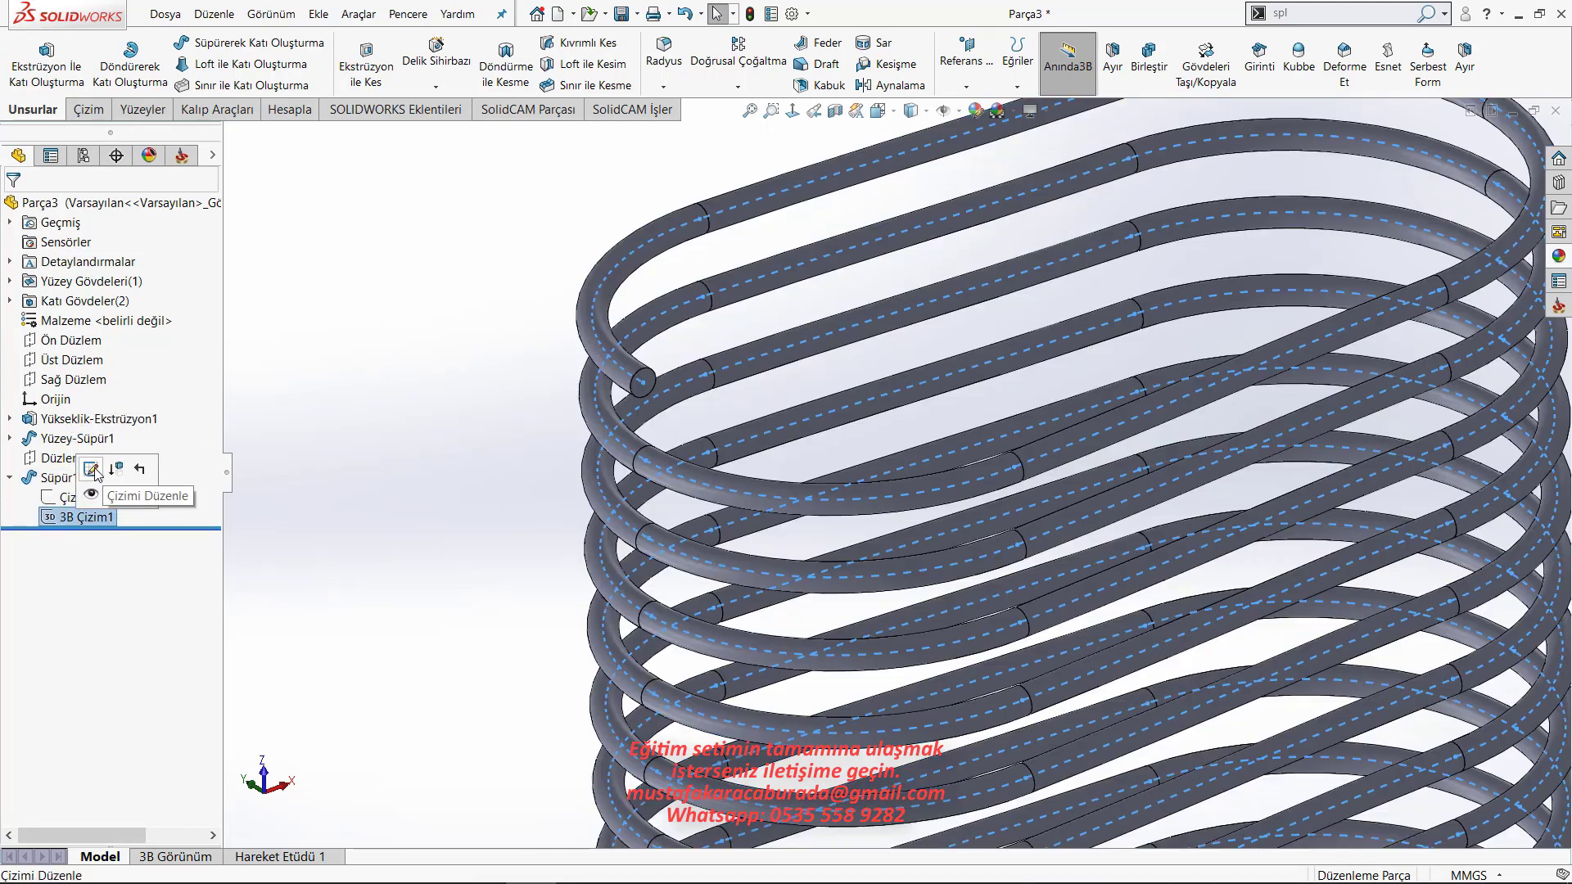
pyautogui.click(91, 470)
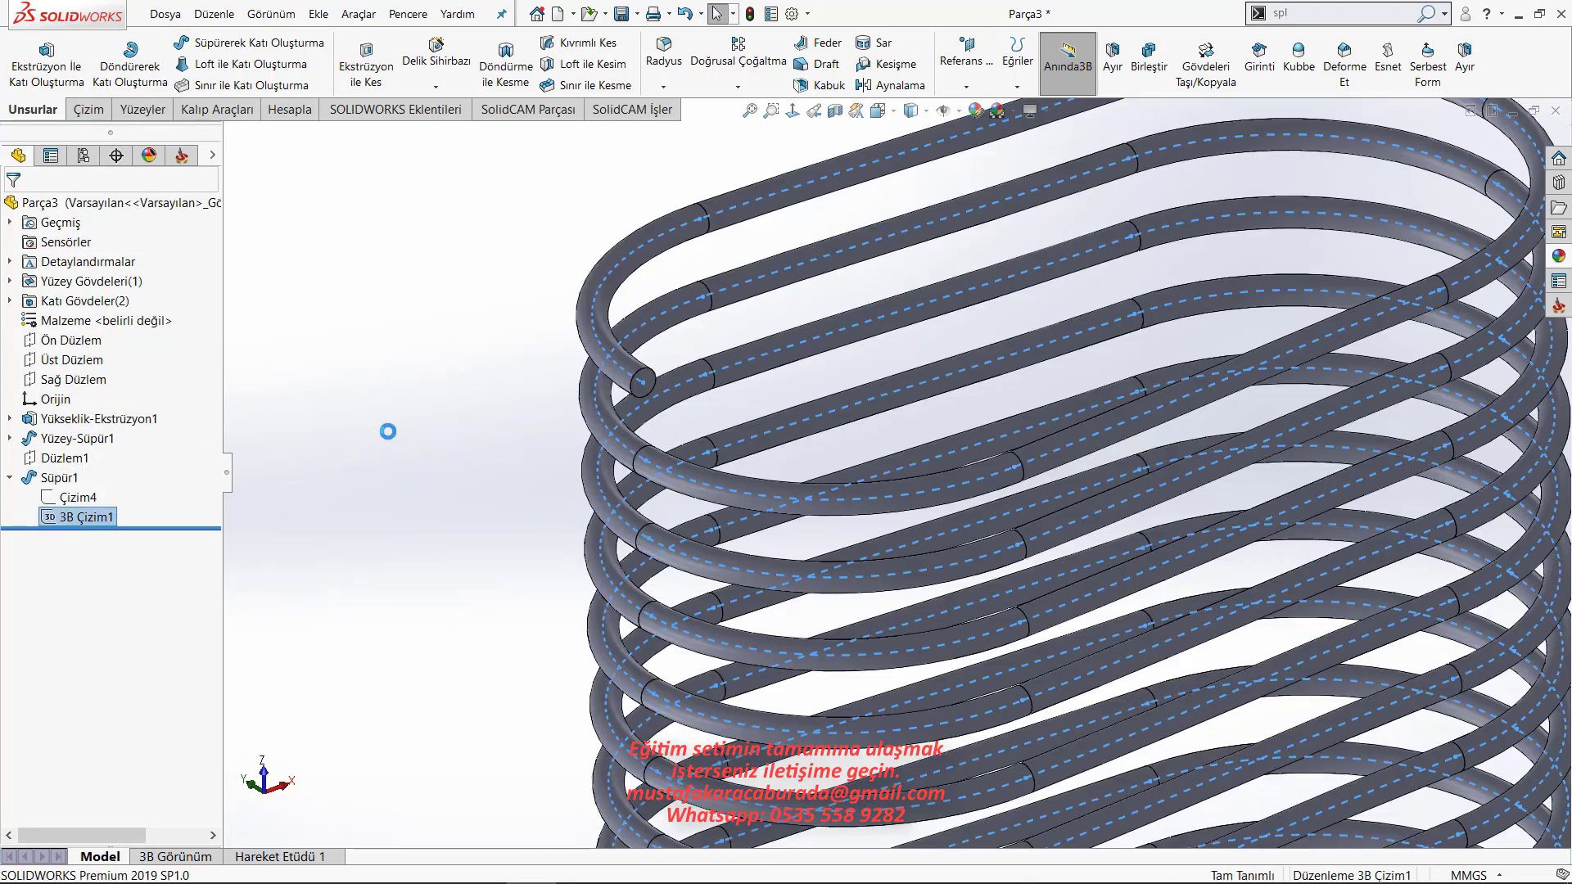
# Orbit and zoom to view the whole helix path obliquely.
pyautogui.scroll(3, 880, 467)
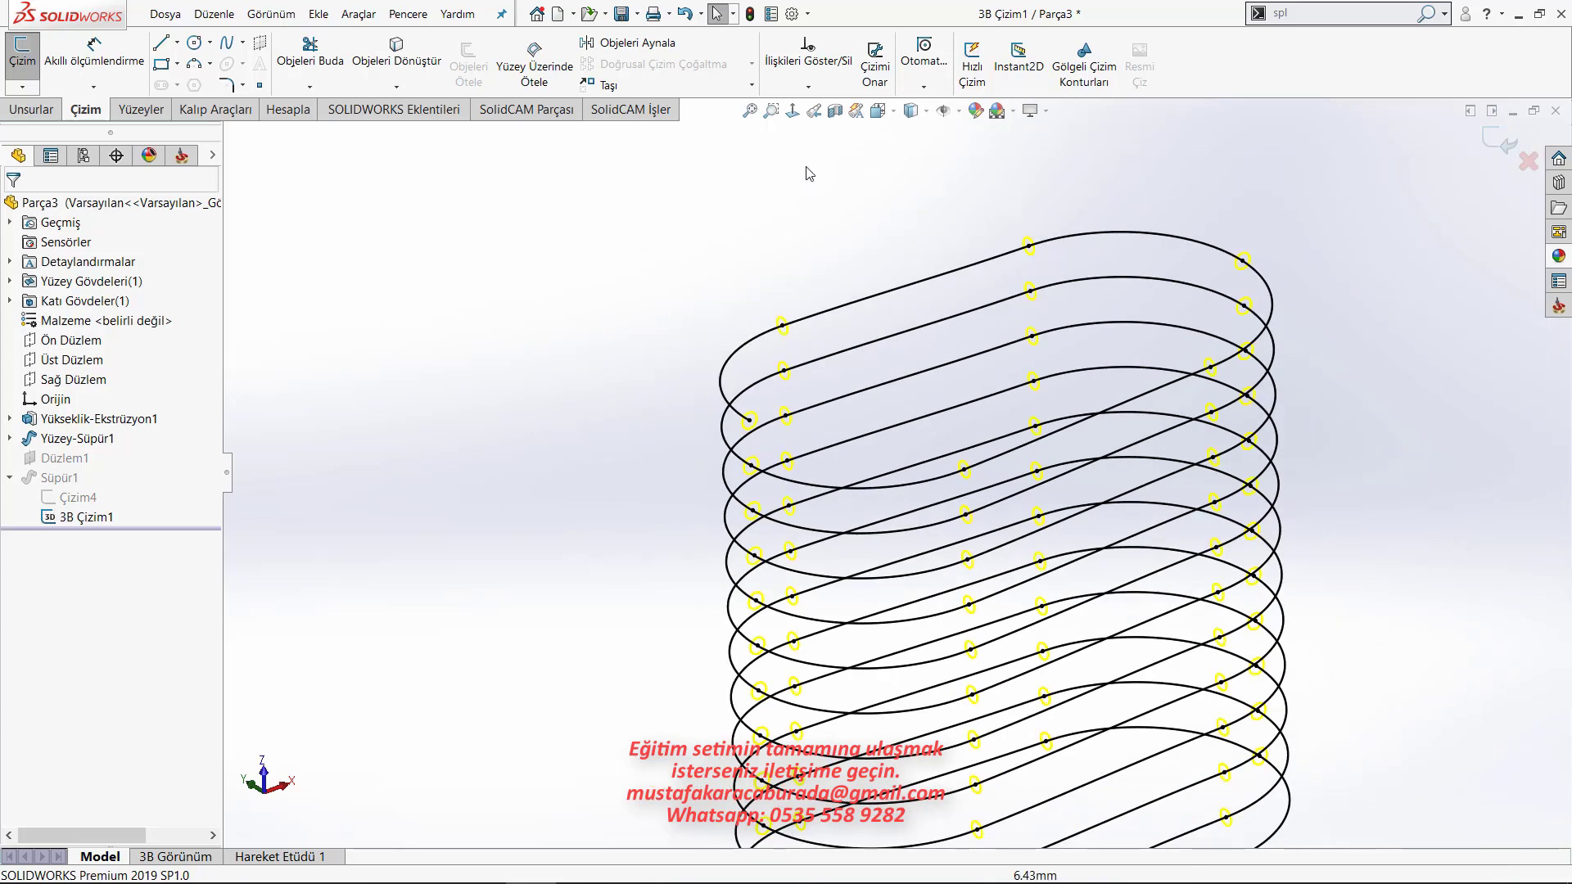
pyautogui.click(794, 113)
pyautogui.scroll(3, 791, 440)
pyautogui.moveTo(791, 442)
pyautogui.mouseDown(button='middle')
pyautogui.moveTo(961, 601)
pyautogui.moveTo(949, 354)
pyautogui.moveTo(1000, 306)
pyautogui.moveTo(975, 336)
pyautogui.mouseUp(button='middle')
pyautogui.scroll(-2, 911, 497)
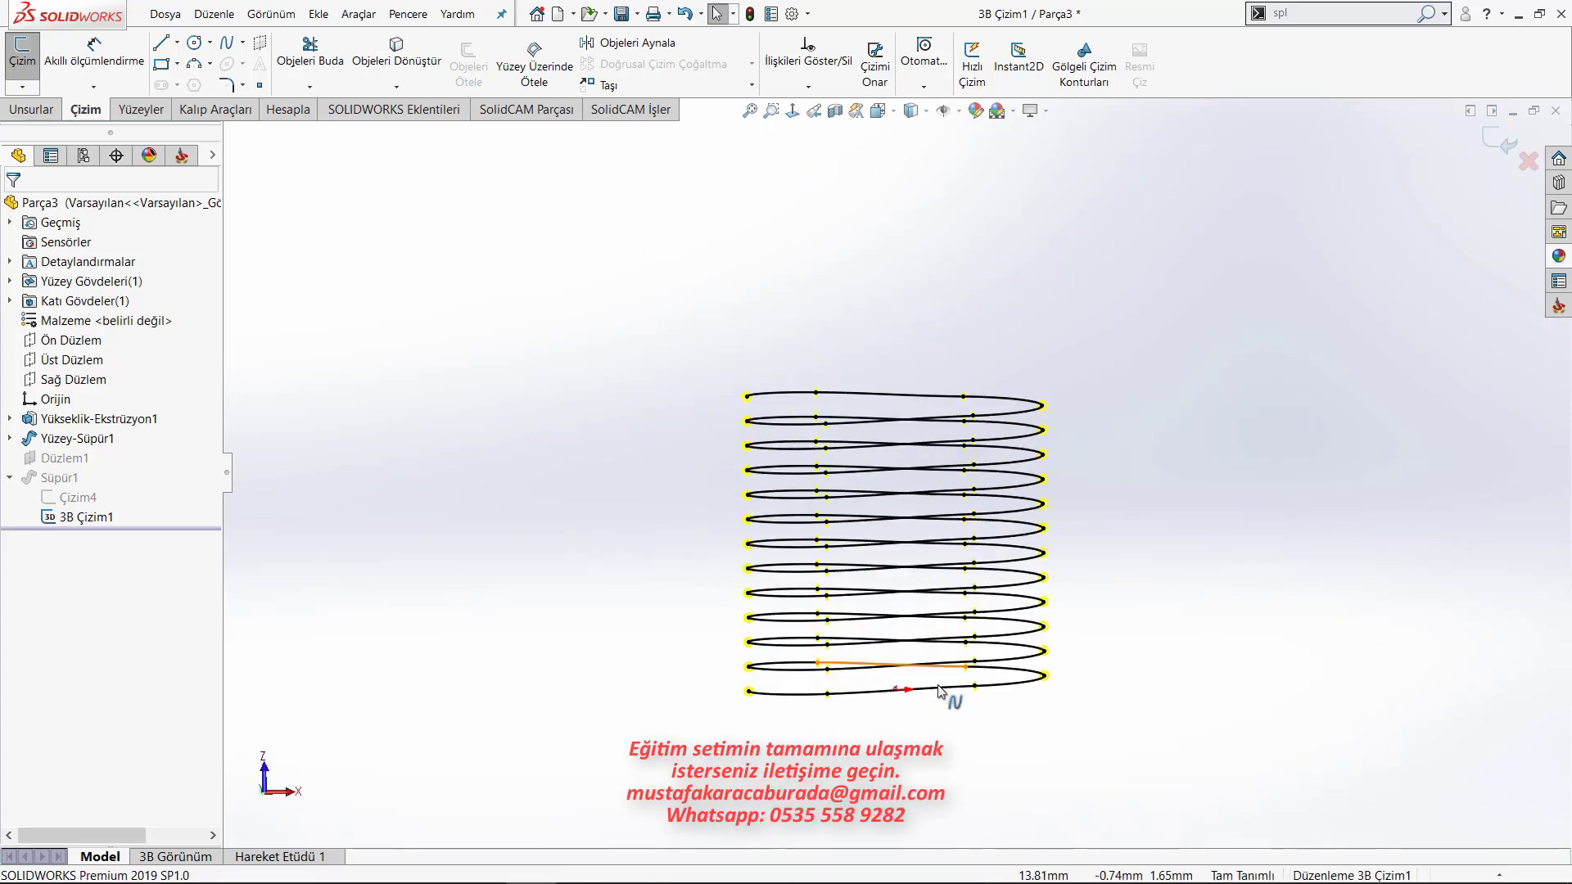
pyautogui.scroll(-3, 911, 497)
pyautogui.moveTo(912, 497)
pyautogui.mouseDown(button='middle')
pyautogui.moveTo(941, 543)
pyautogui.moveTo(725, 298)
pyautogui.mouseUp(button='middle')
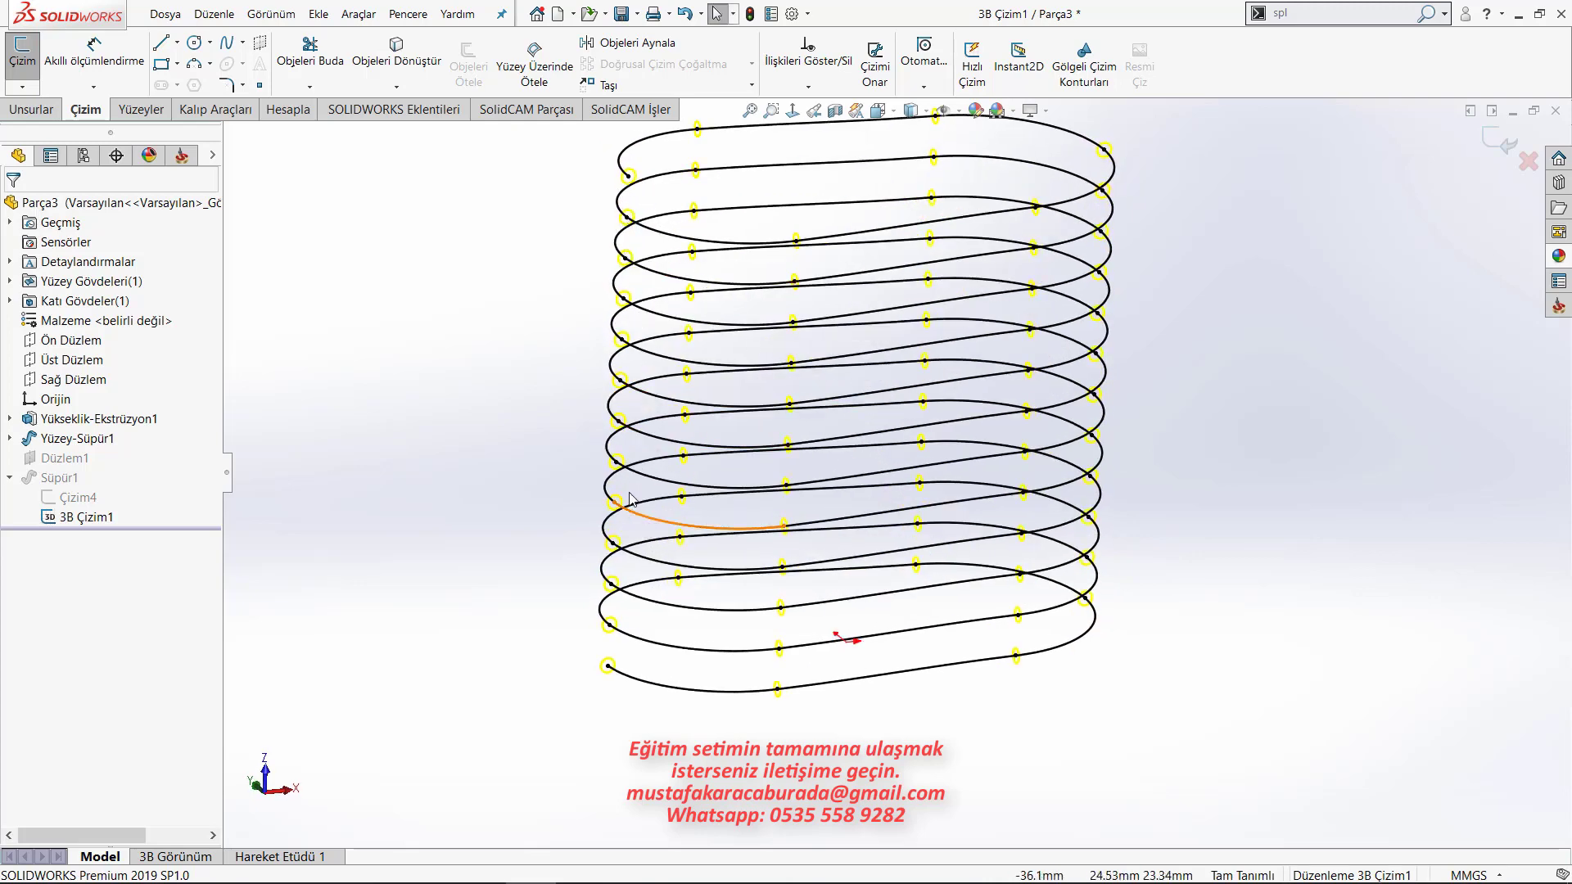
pyautogui.scroll(2, 780, 443)
pyautogui.scroll(-1, 836, 327)
pyautogui.scroll(-1, 948, 310)
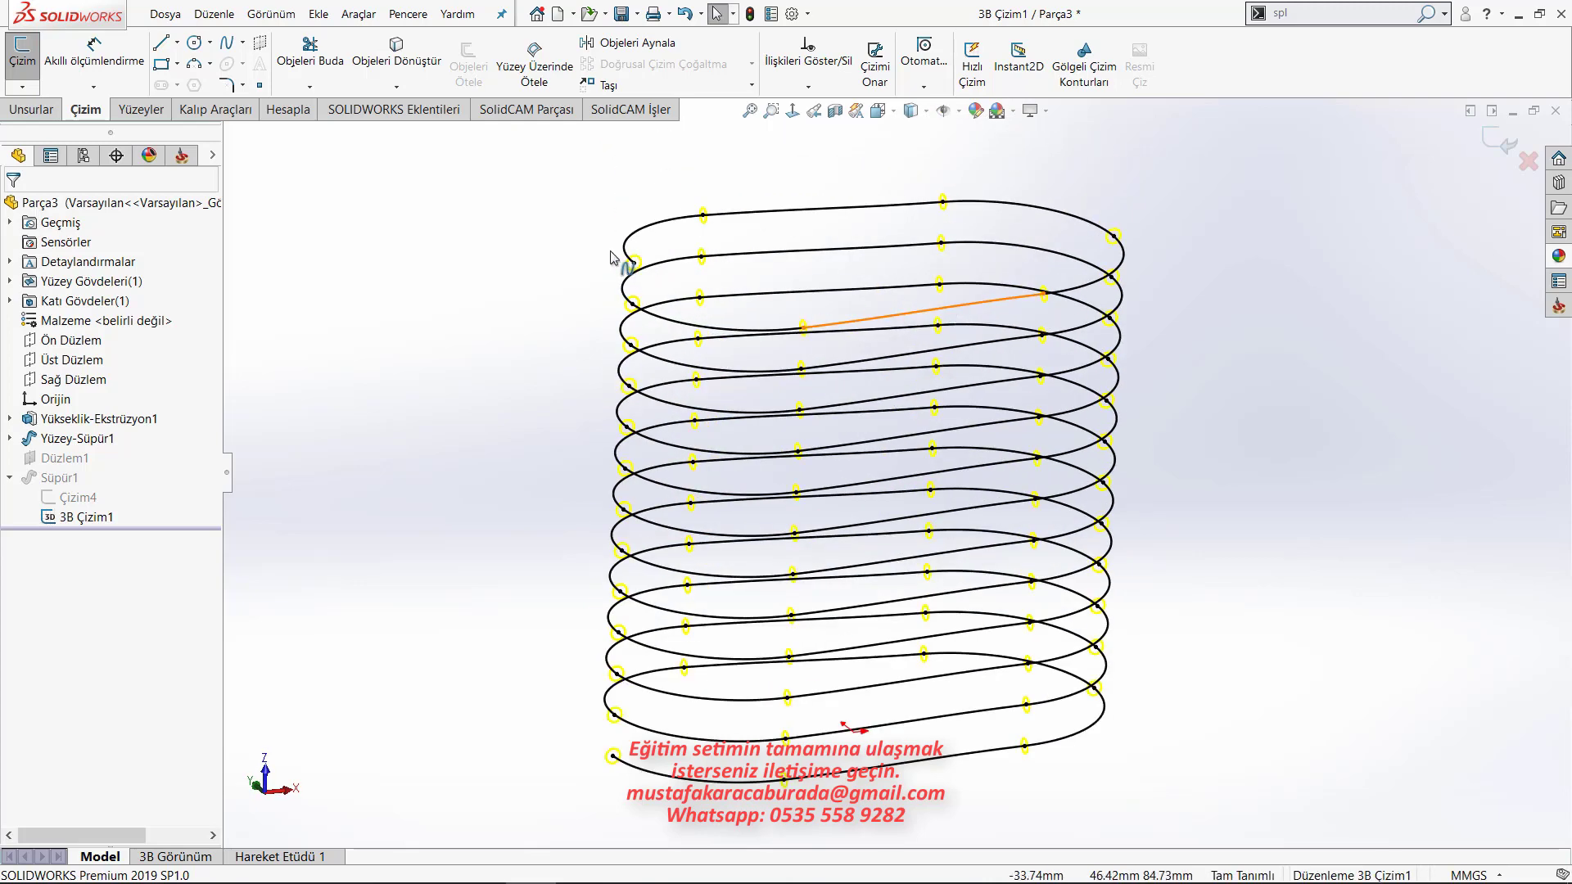
# Search 'spl' in command search and add Spline Tools to the sketch commands.
pyautogui.click(243, 43)
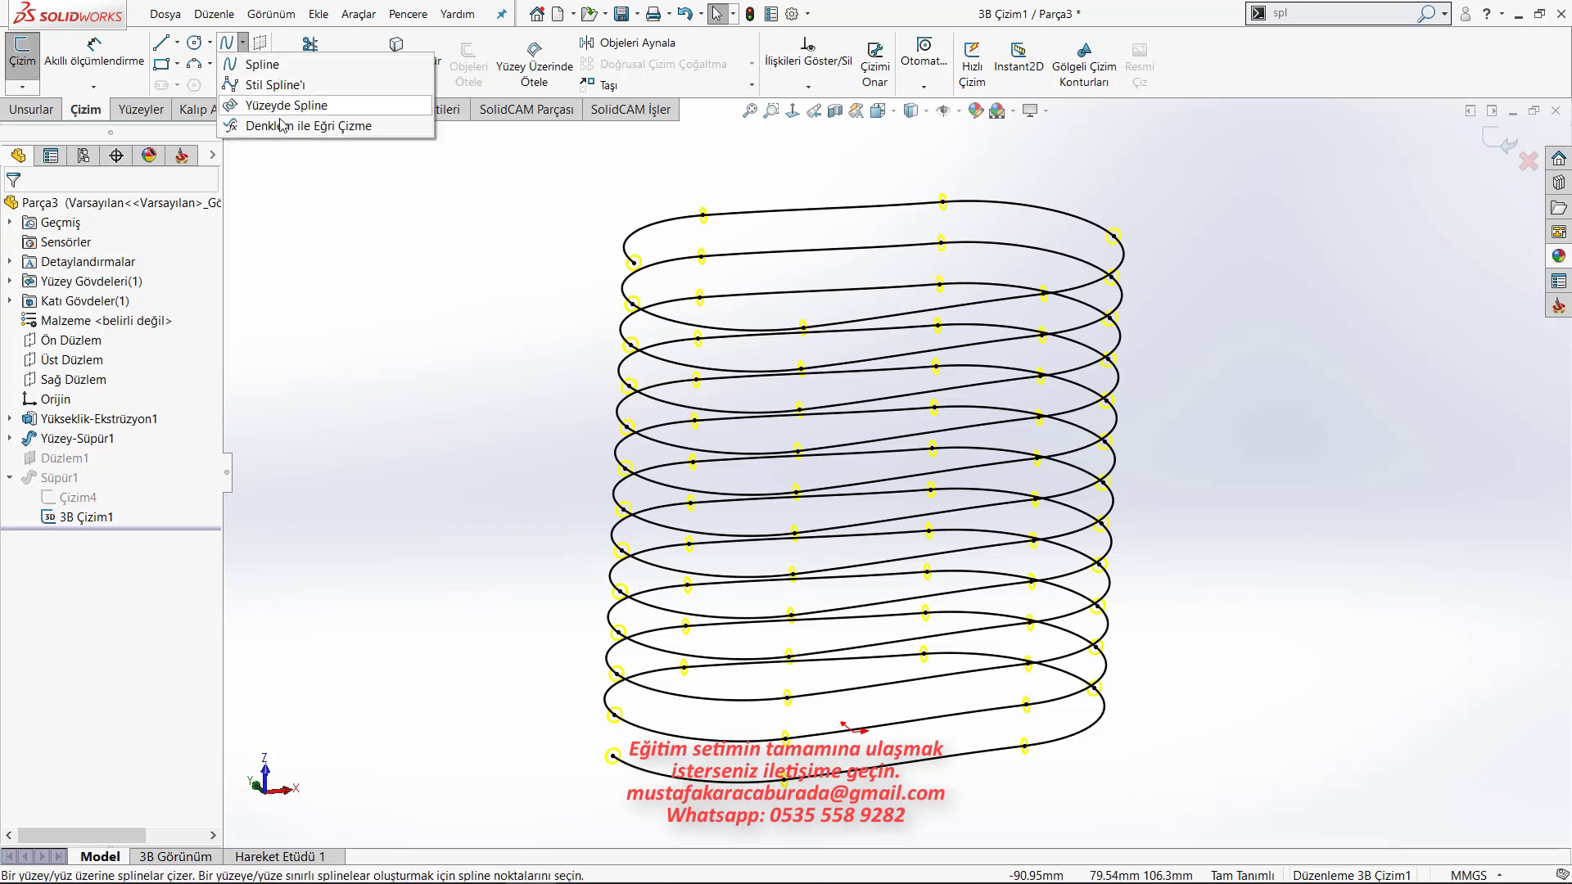
pyautogui.click(1308, 23)
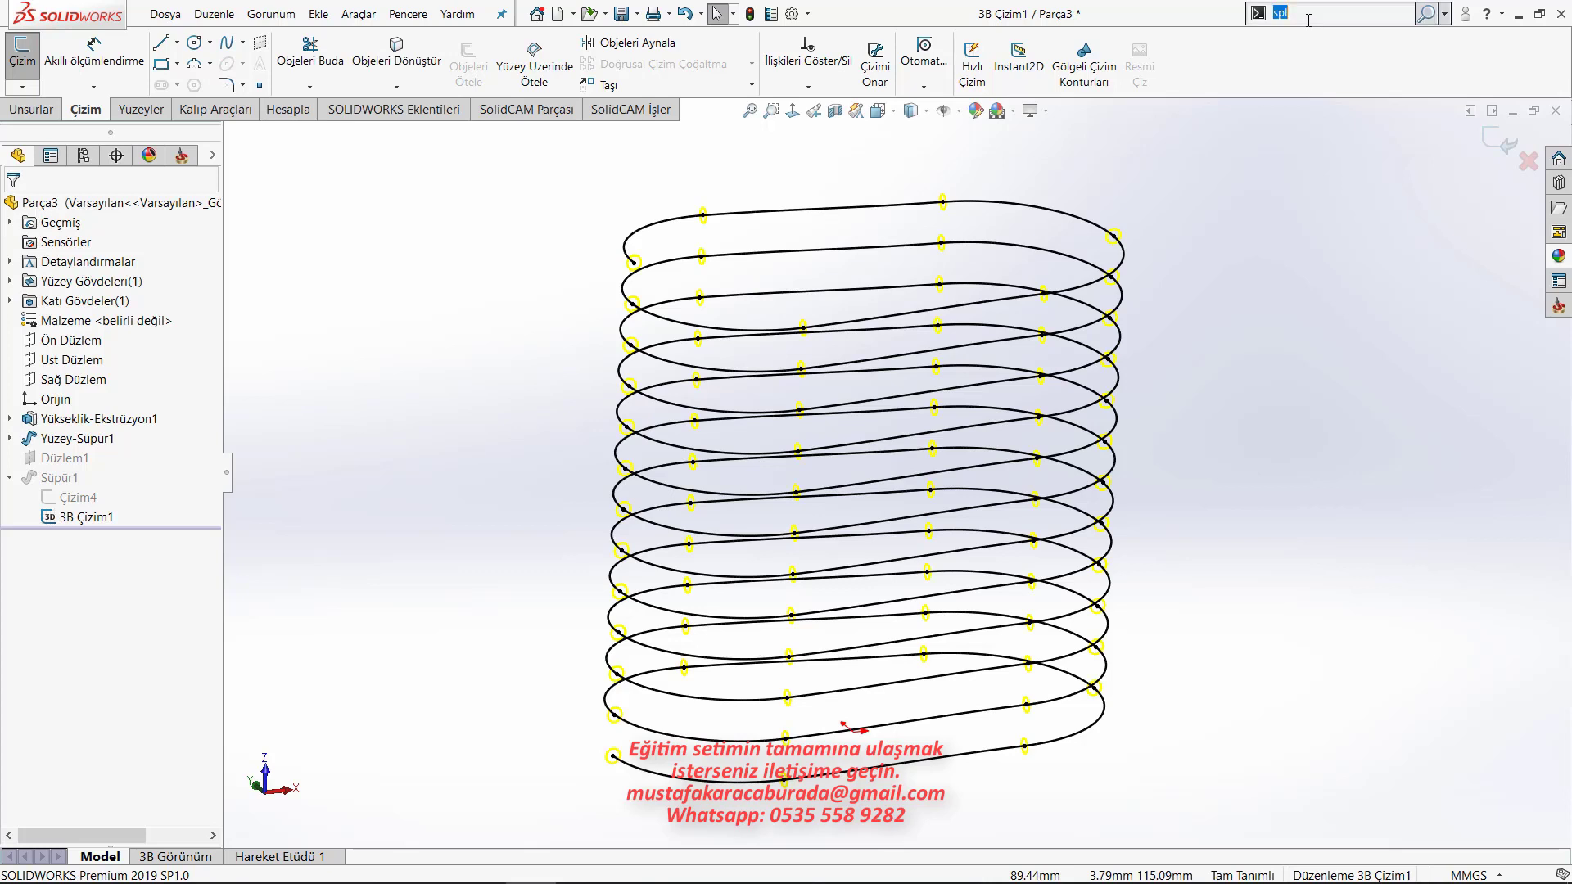
pyautogui.write('slp')
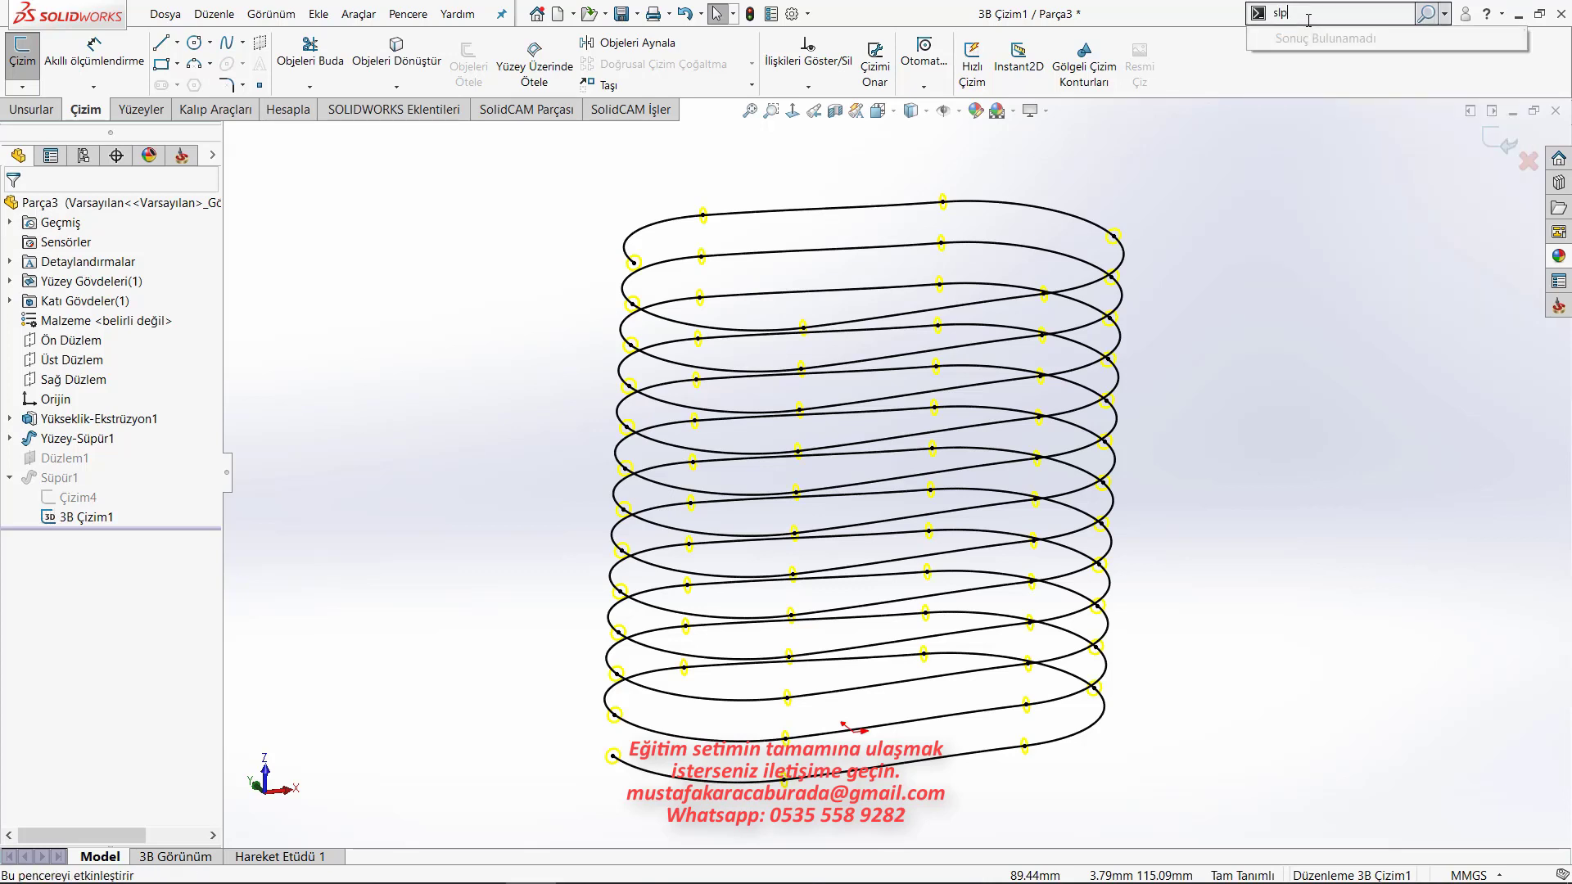
pyautogui.press('BackSpace')
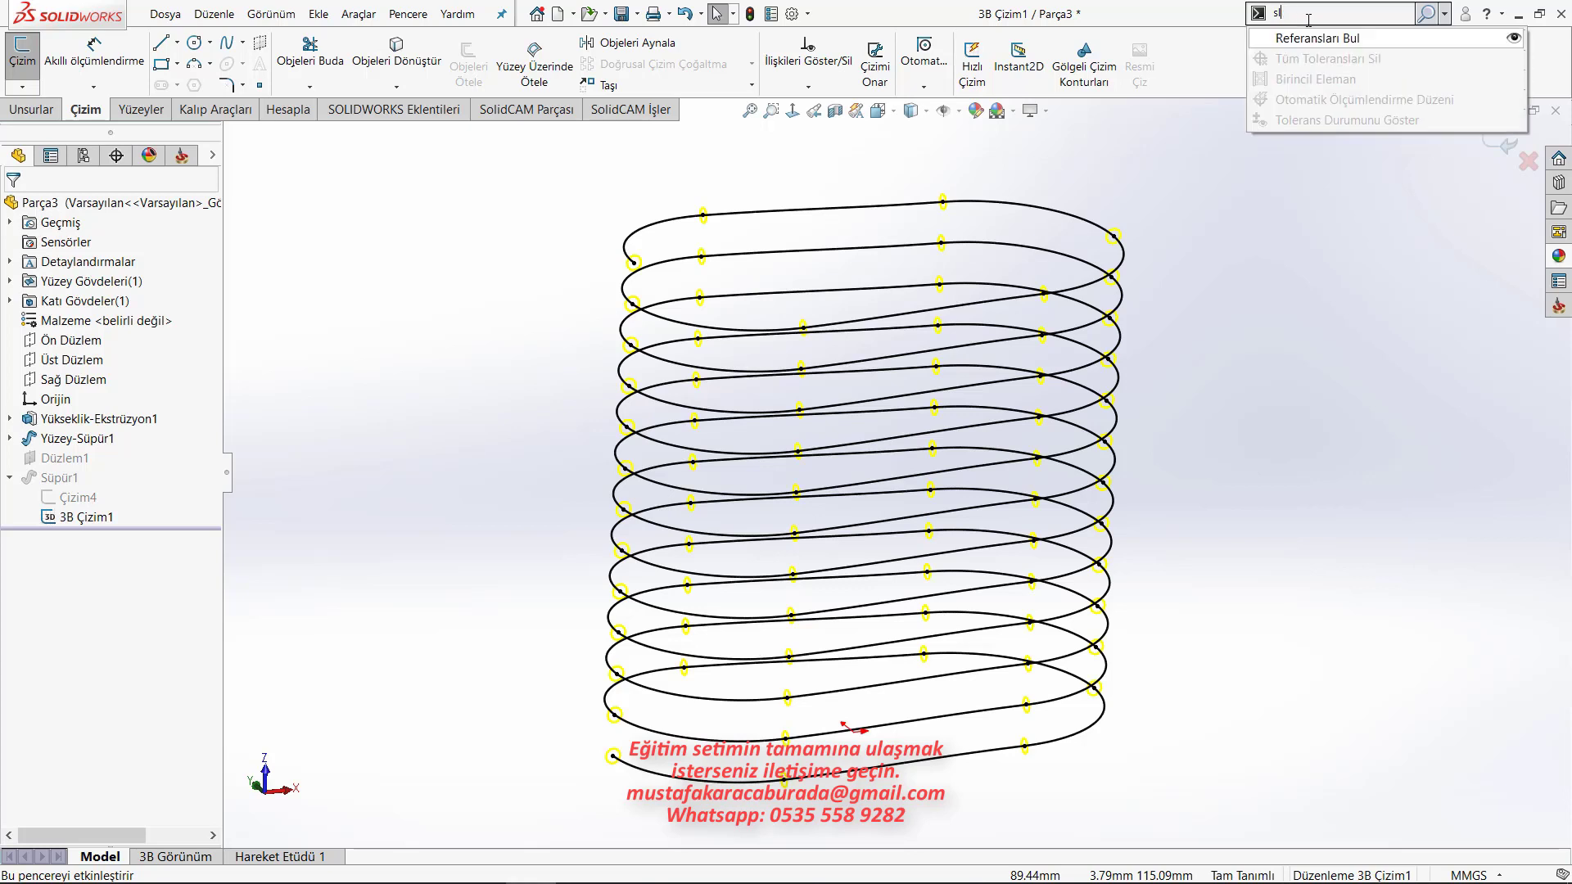
pyautogui.press('BackSpace')
pyautogui.write('pl')
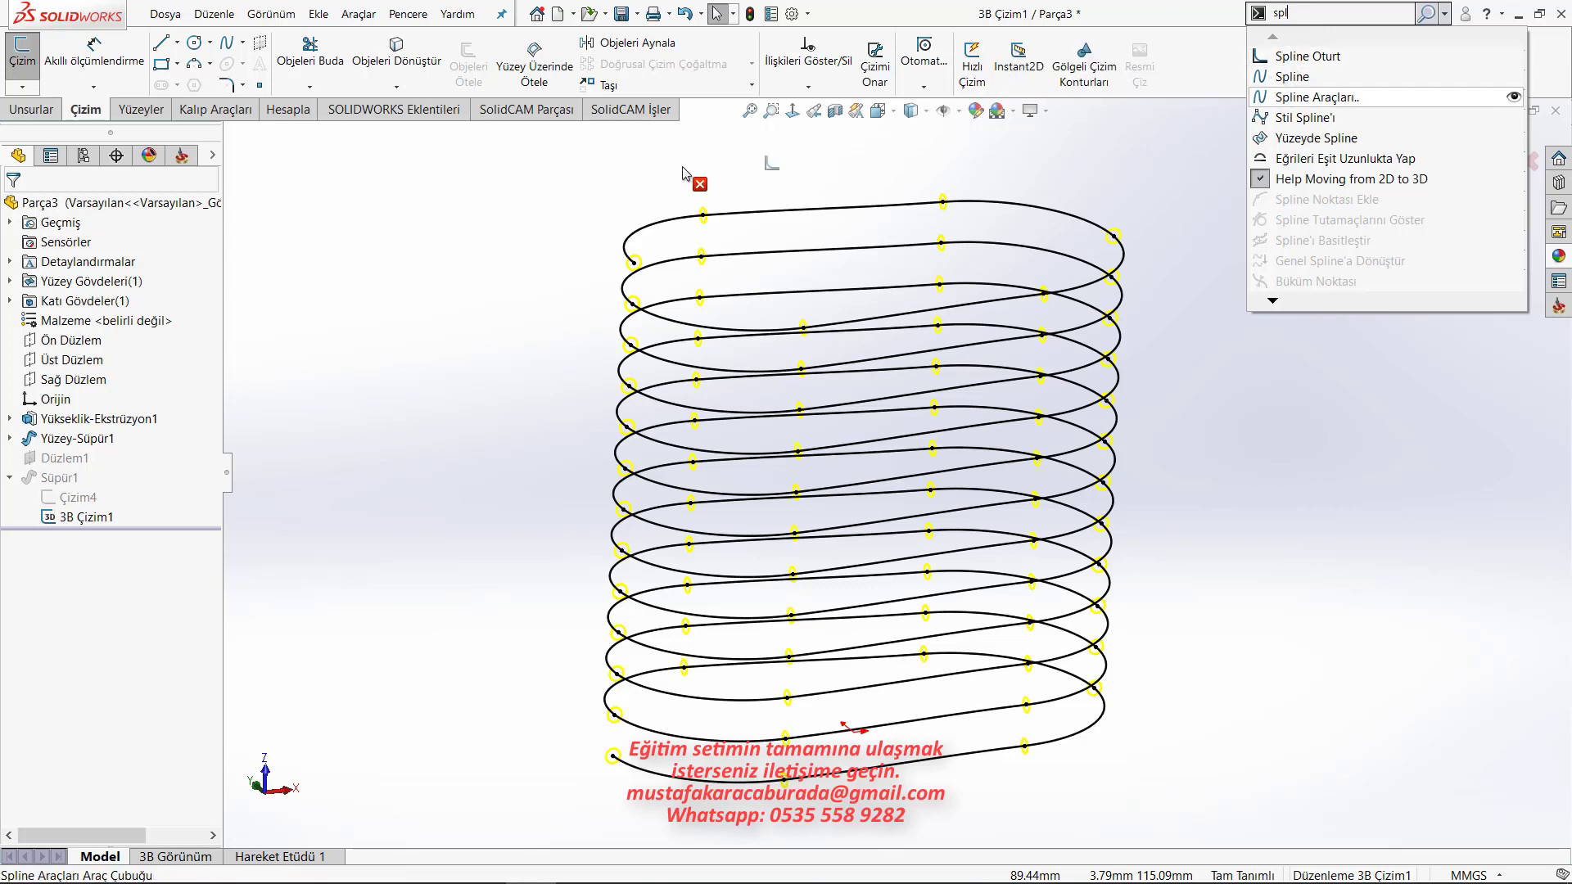
pyautogui.moveTo(1291, 72); pyautogui.dragTo(331, 106)
pyautogui.moveTo(231, 50); pyautogui.dragTo(230, 50)
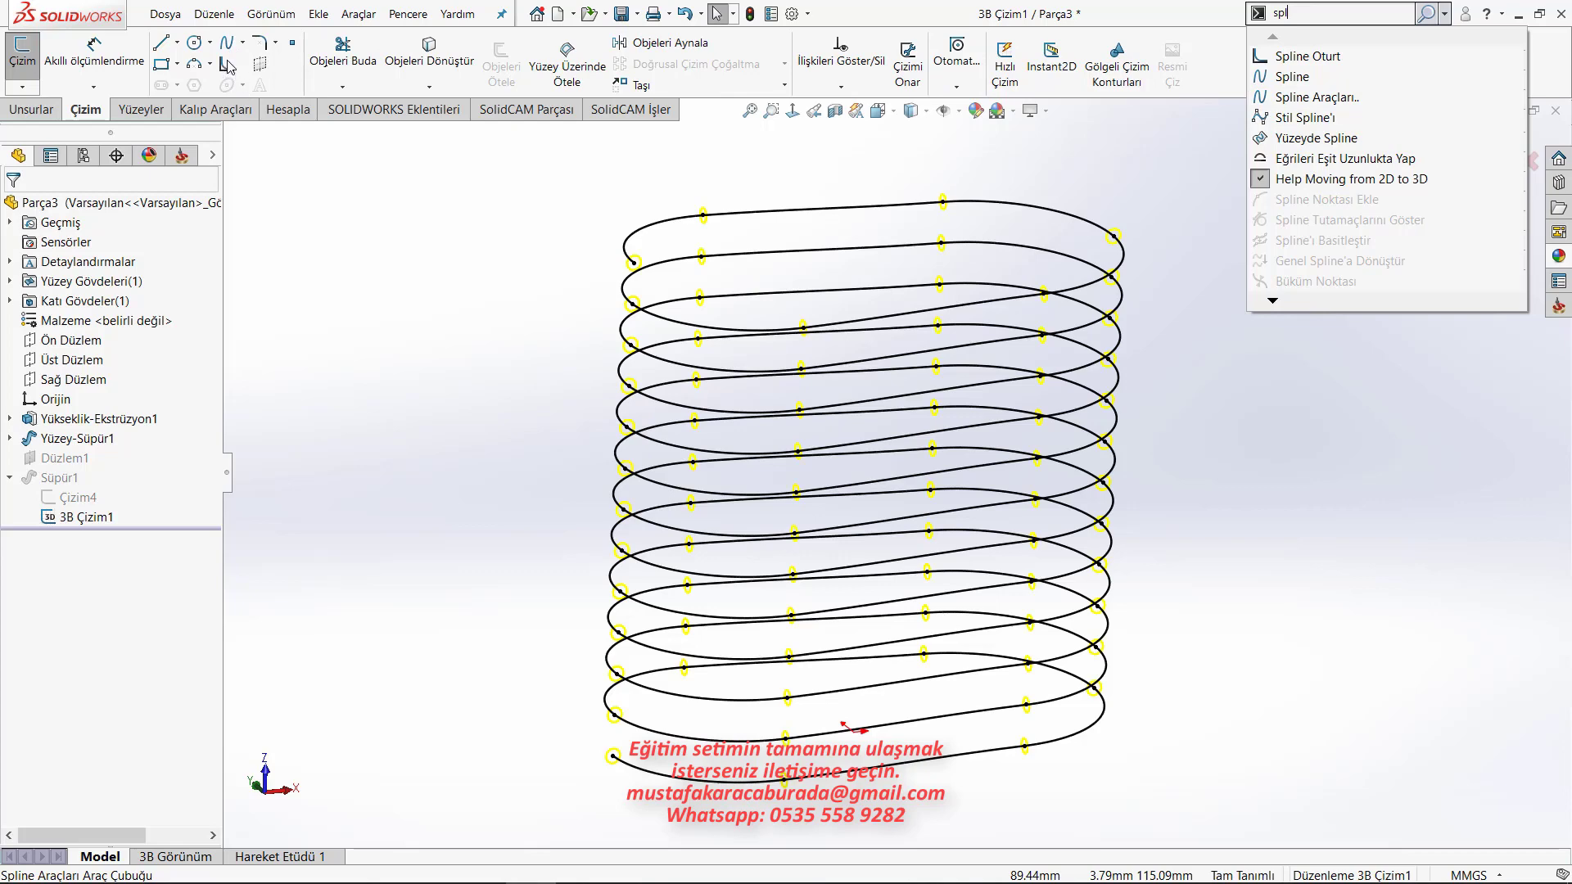
pyautogui.click(356, 217)
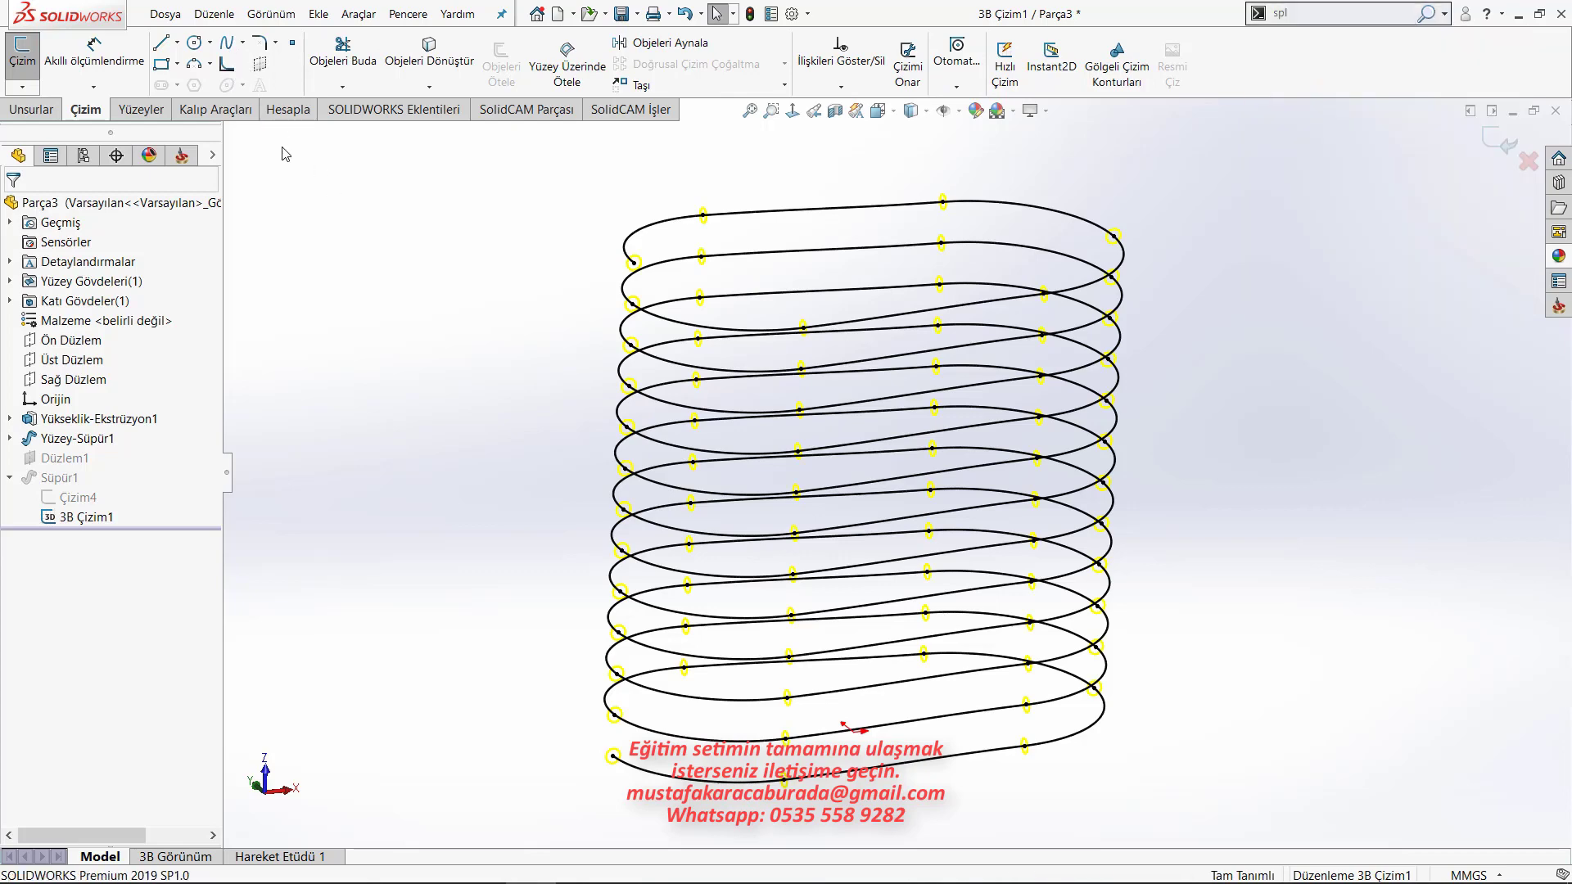
# Convert the whole helix path into a single open spline at 0.01 mm tolerance.
pyautogui.click(227, 65)
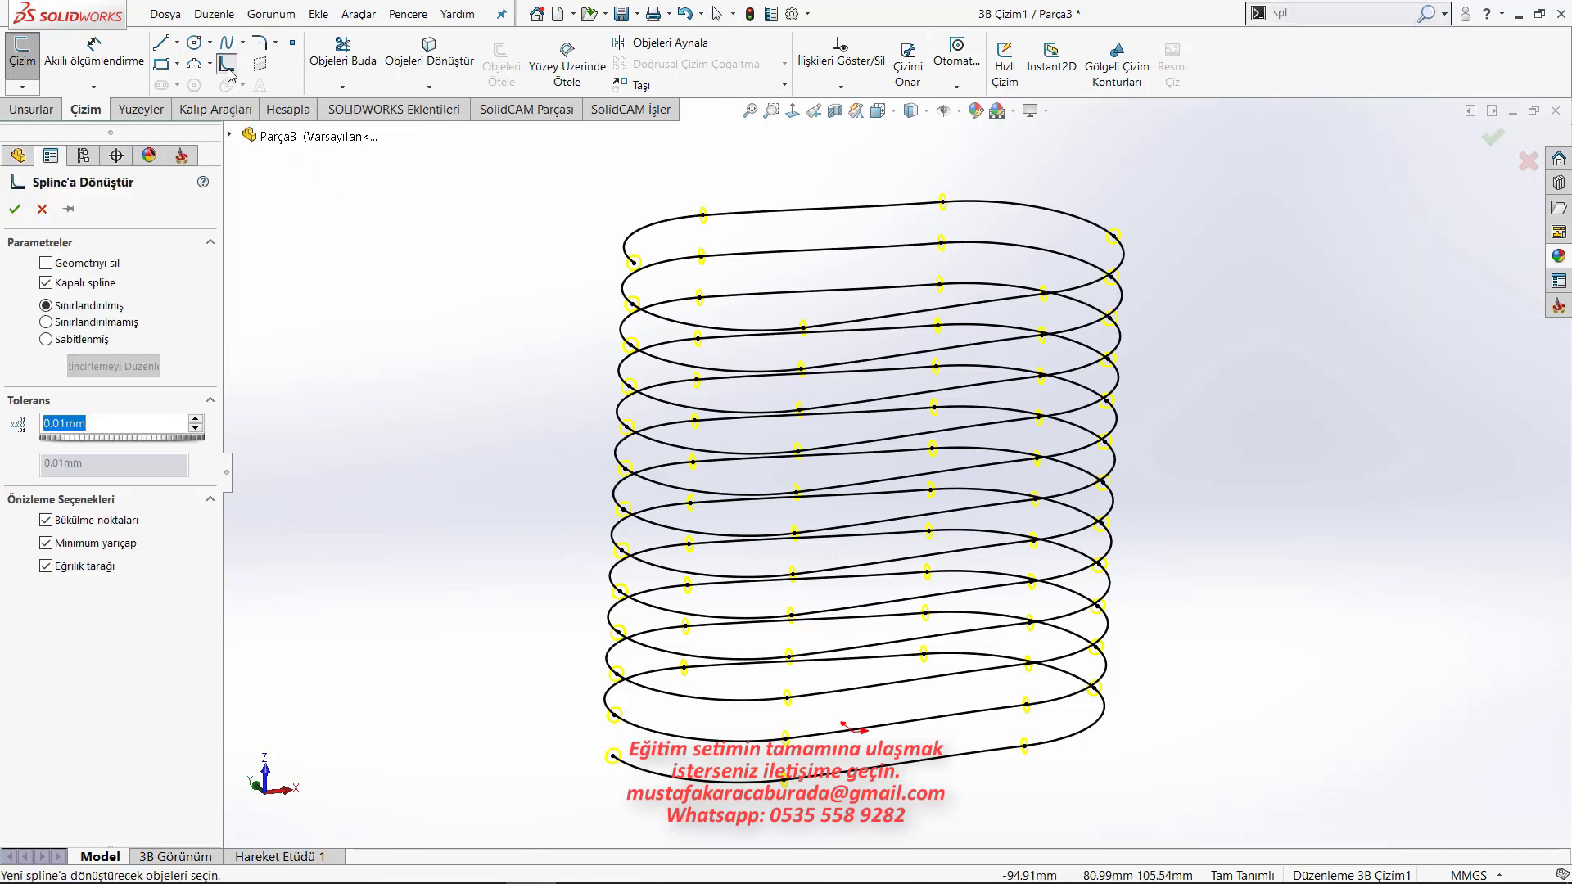
pyautogui.press('z')
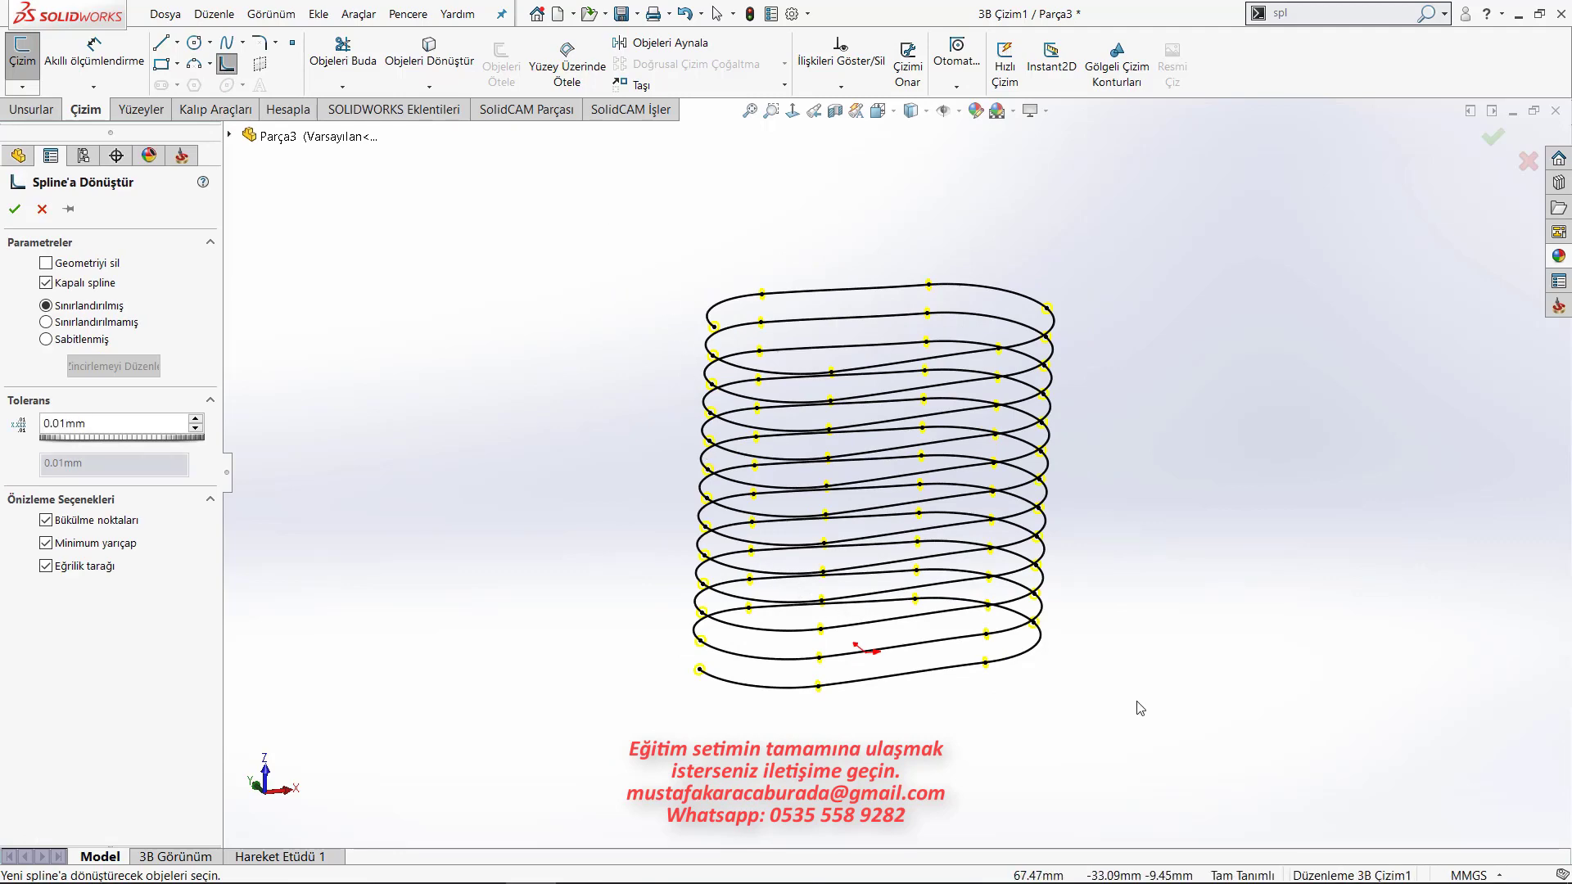
pyautogui.moveTo(1141, 706); pyautogui.dragTo(650, 448)
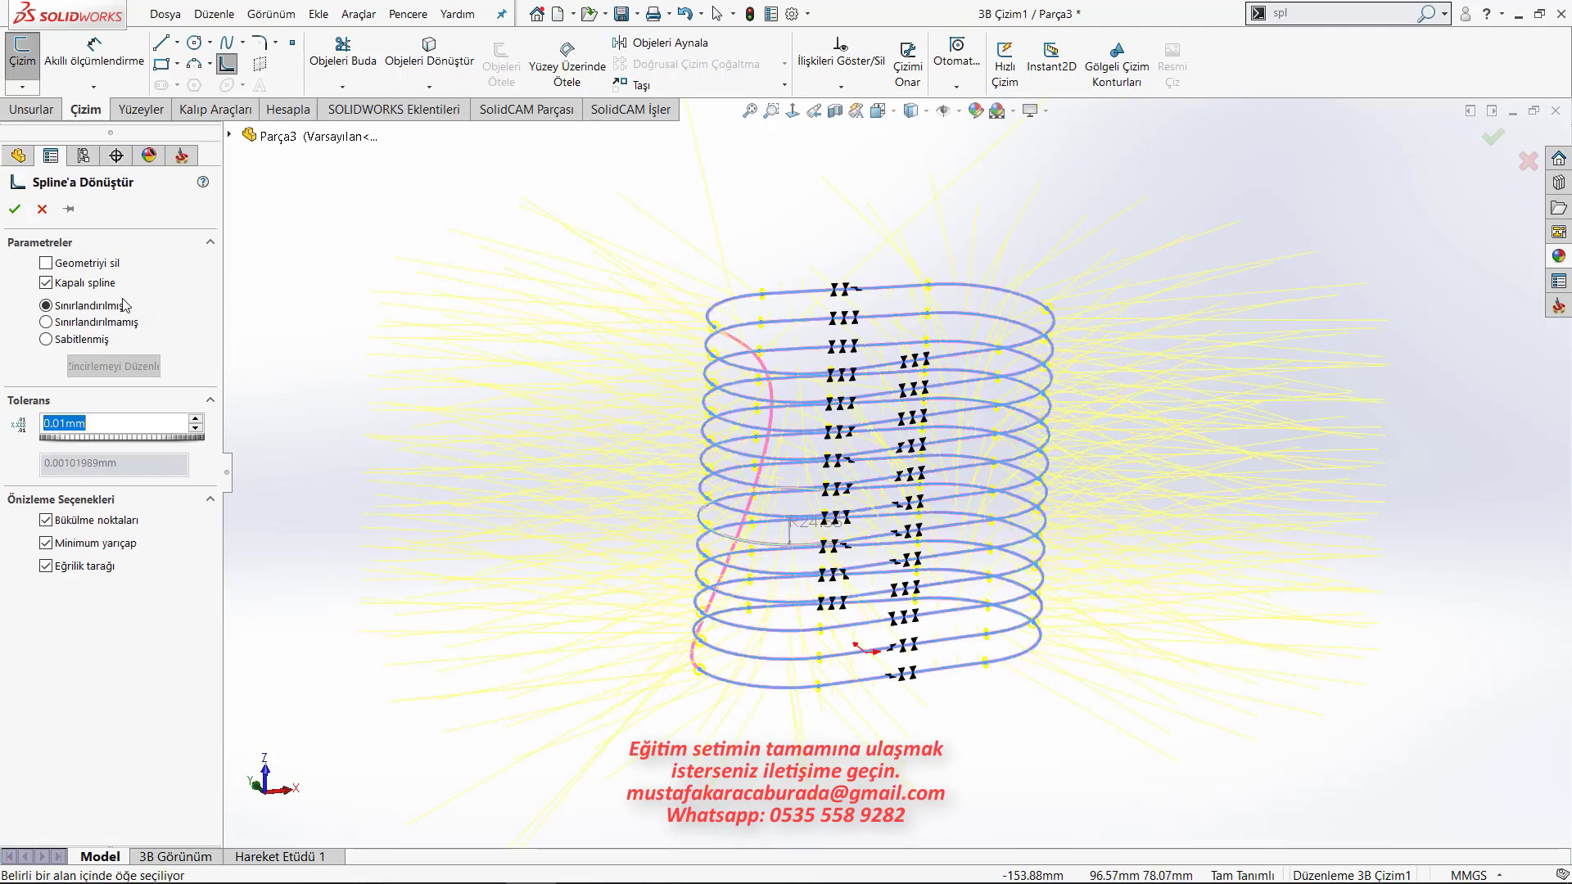
pyautogui.click(73, 284)
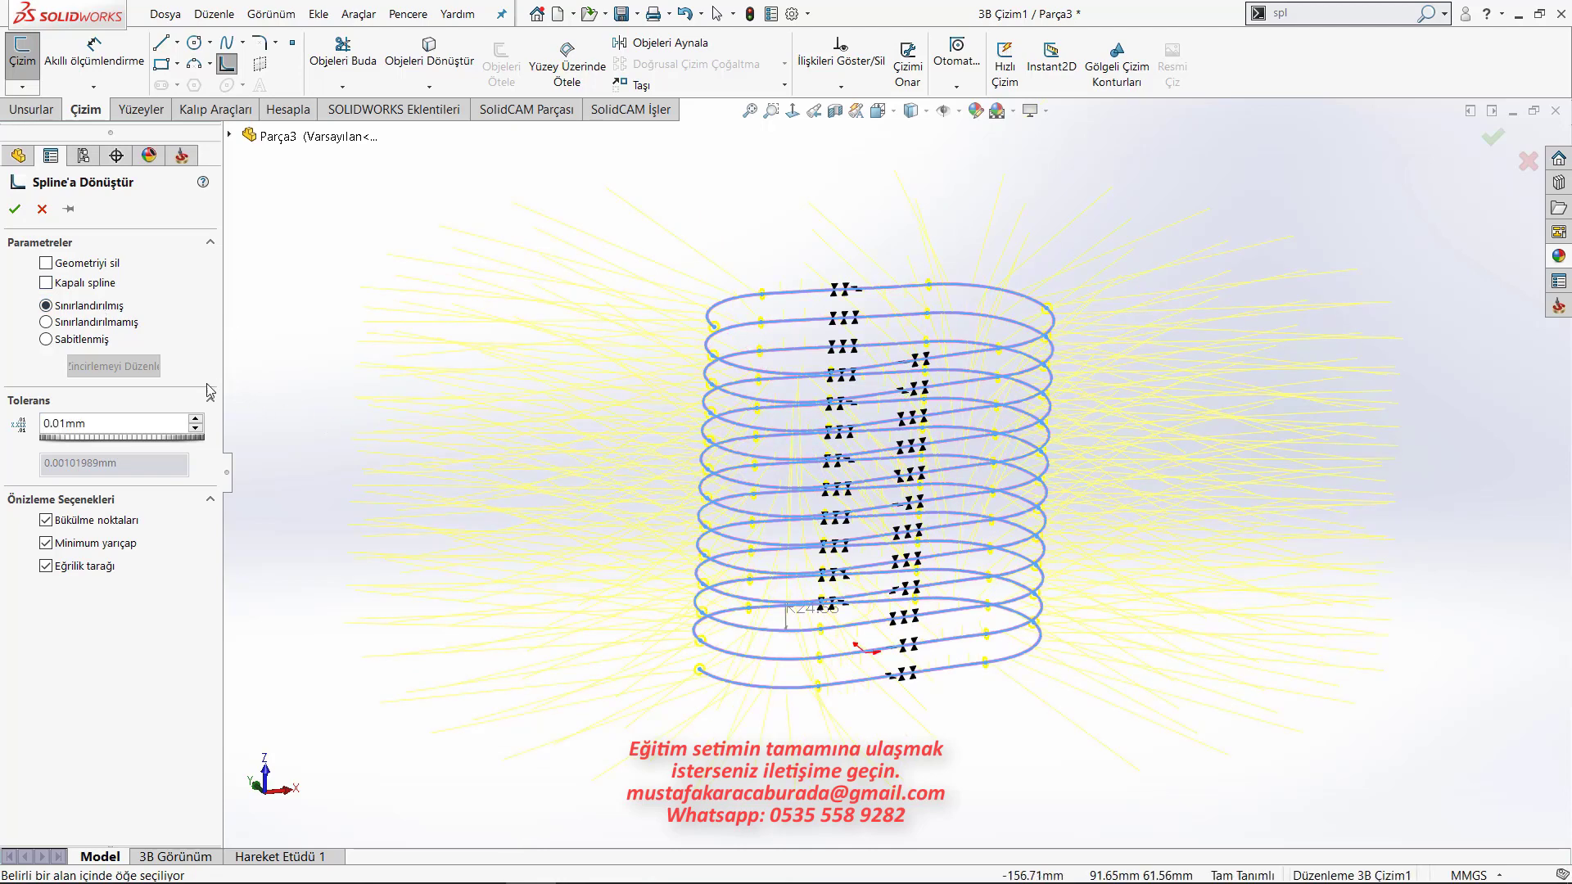
pyautogui.click(16, 209)
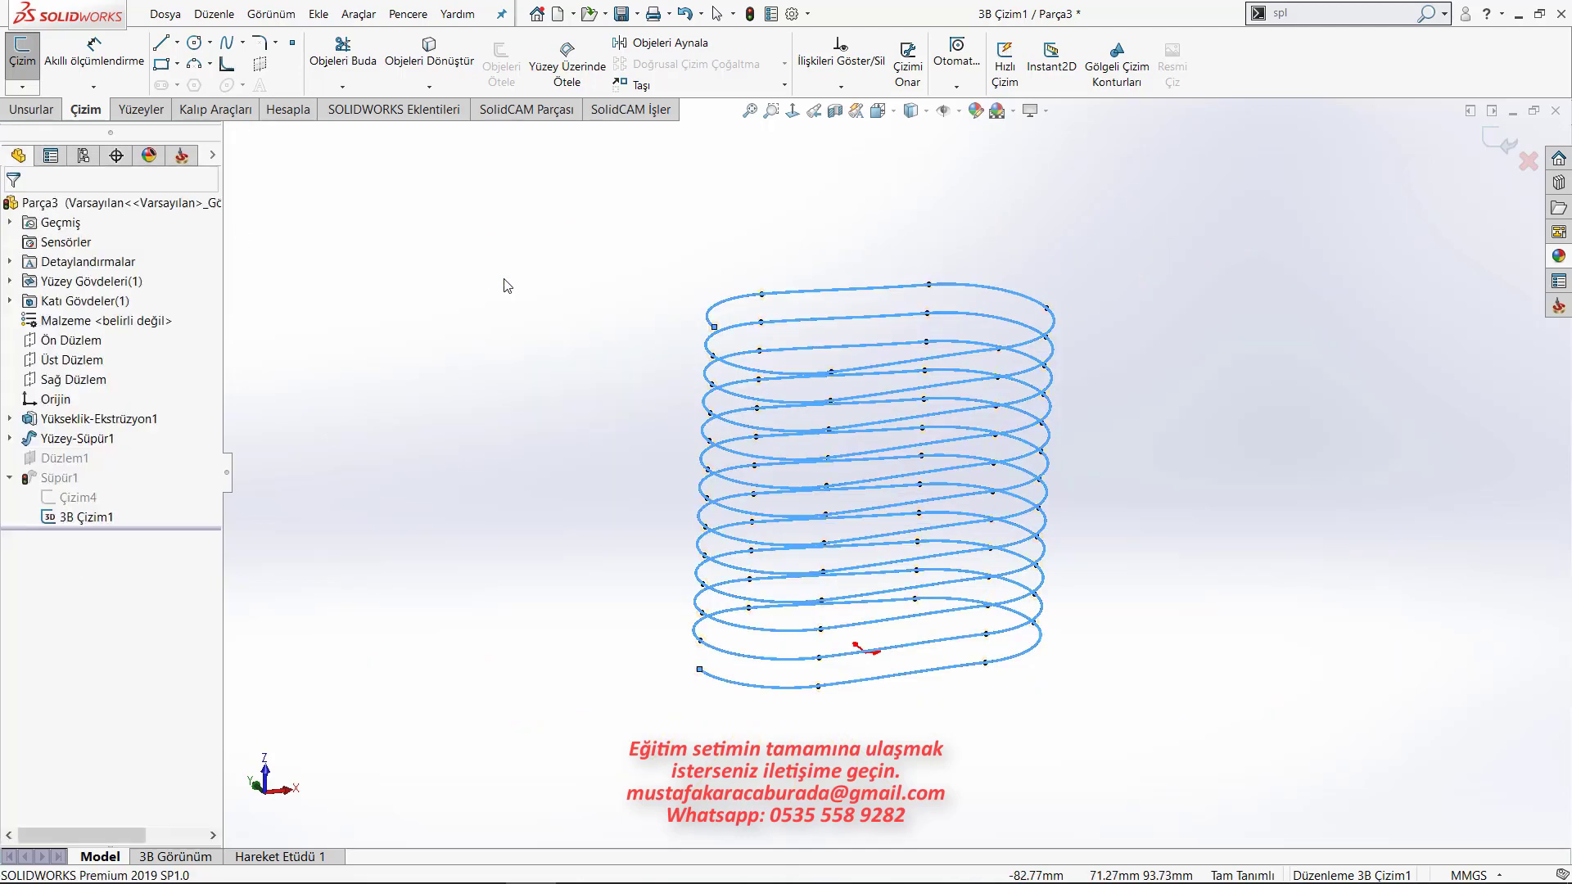
# Inspect the converted spline's properties, then exit the 3D sketch to rebuild the sweep.
pyautogui.click(563, 322)
pyautogui.scroll(-3, 749, 376)
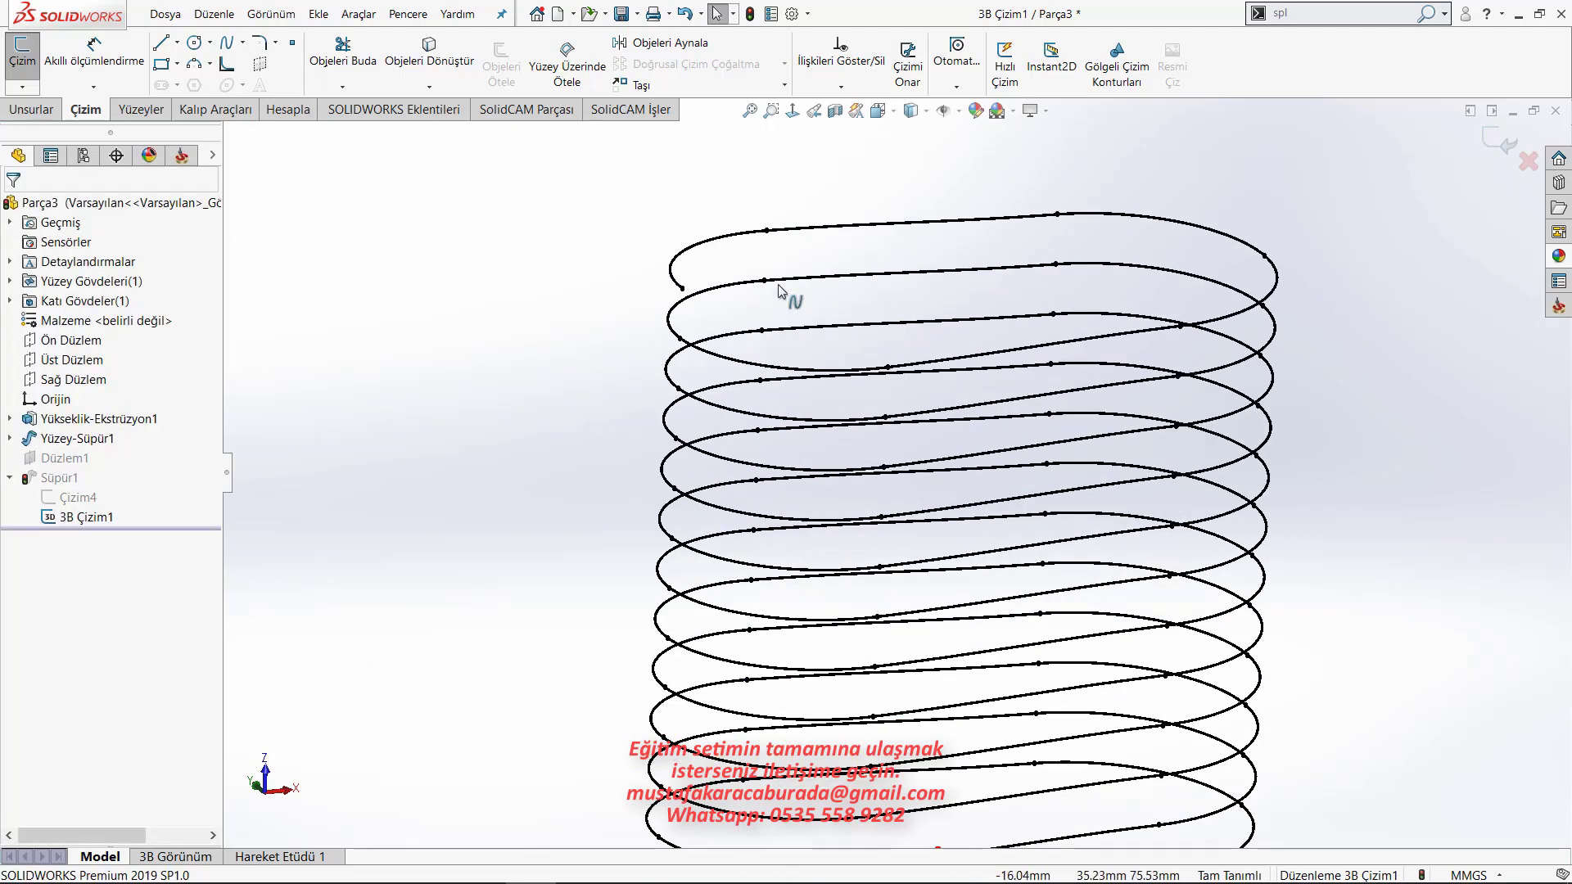
pyautogui.click(738, 238)
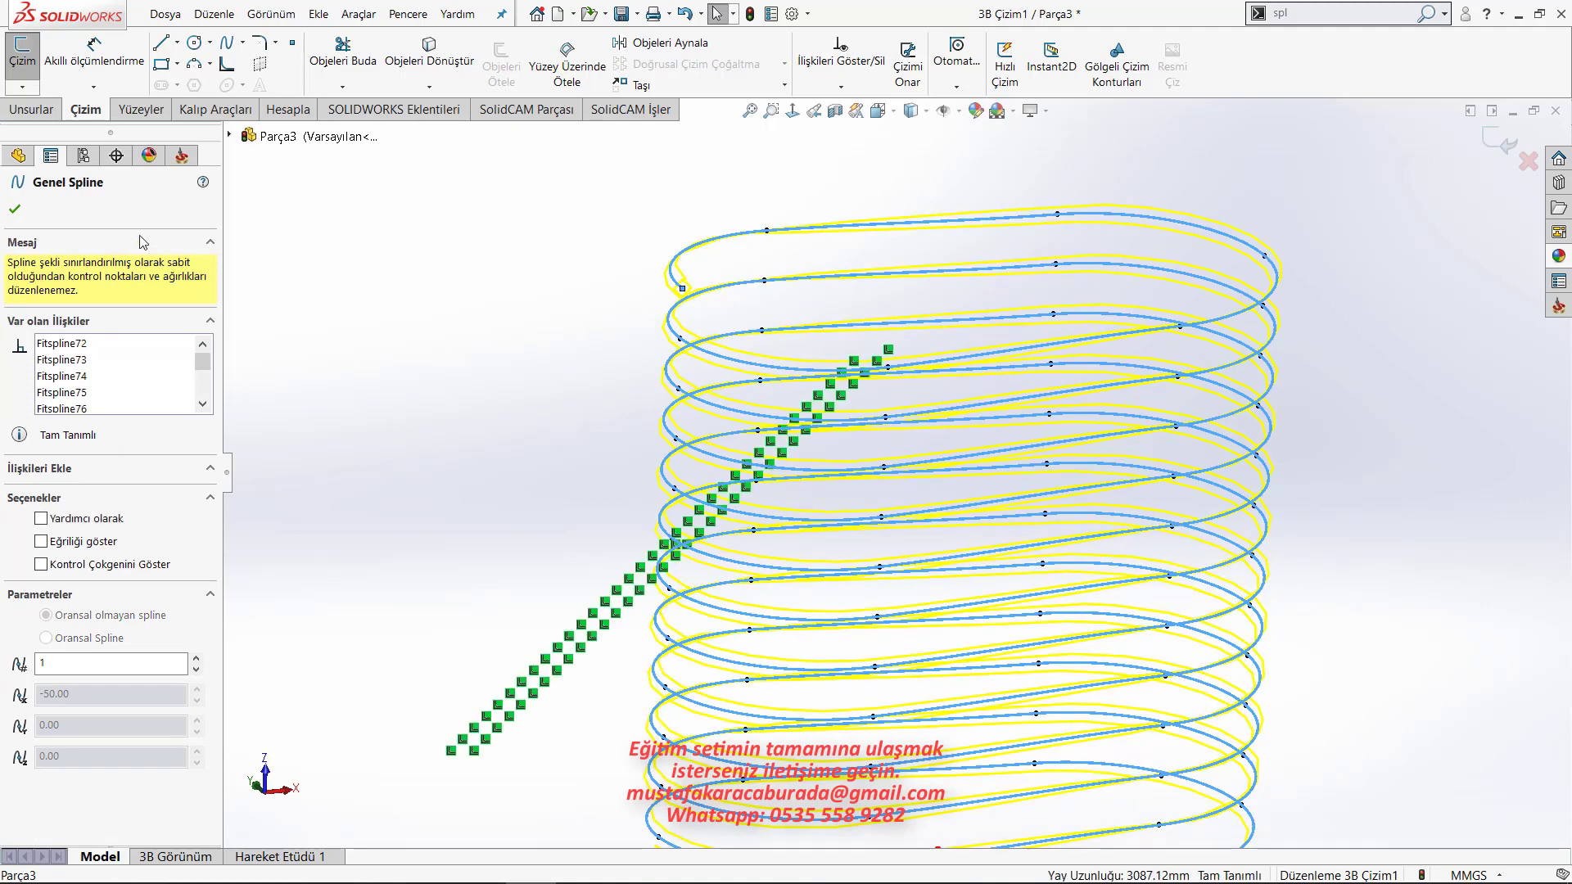
pyautogui.click(24, 211)
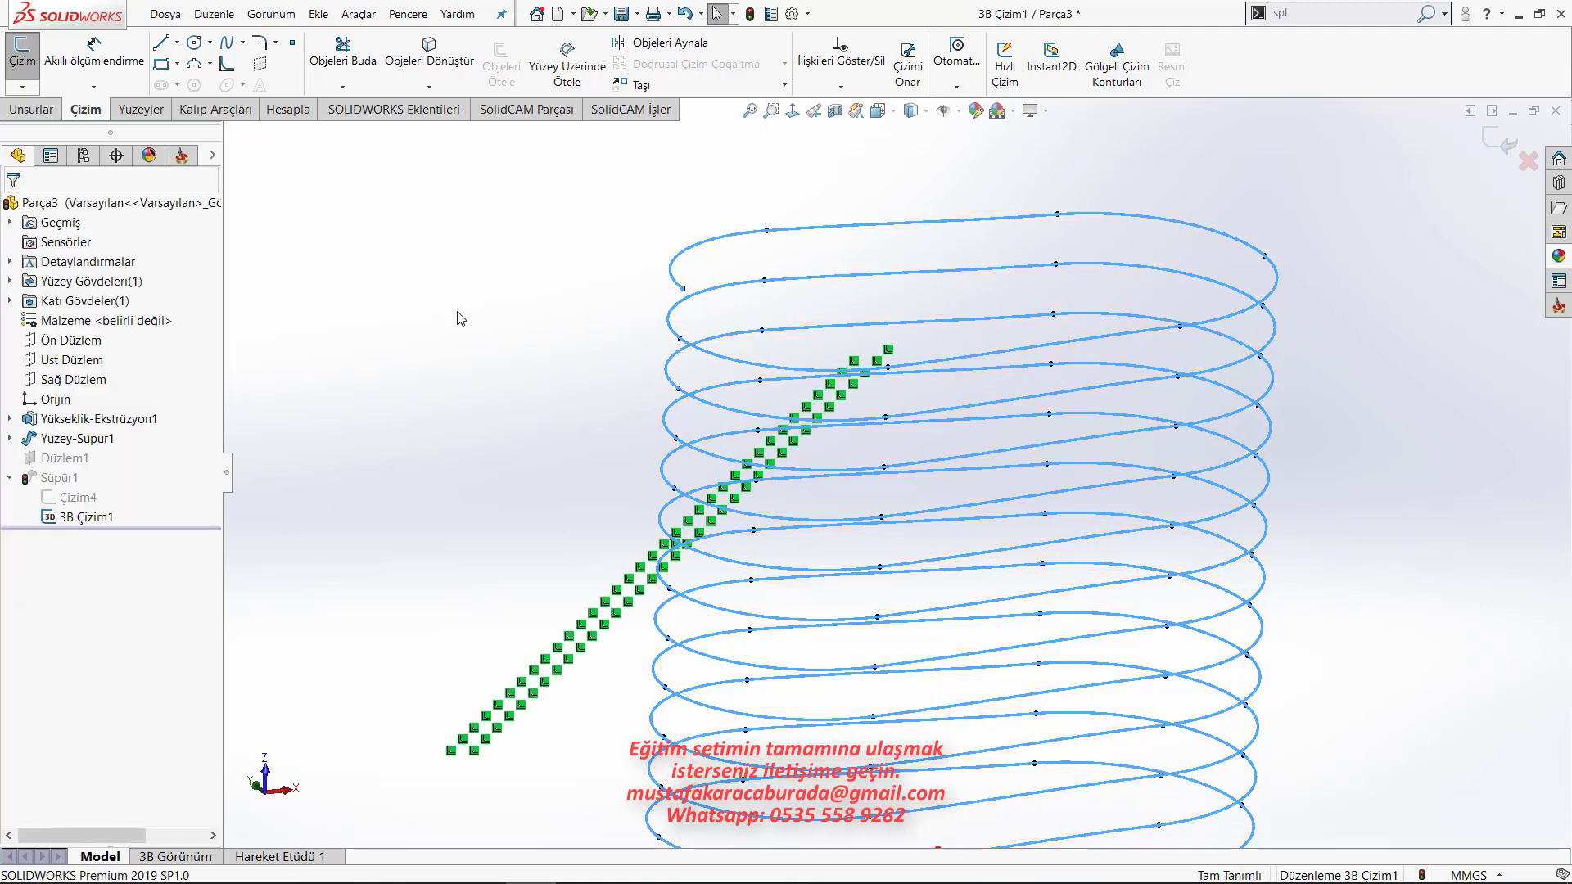
pyautogui.scroll(2, 973, 355)
pyautogui.scroll(2, 973, 354)
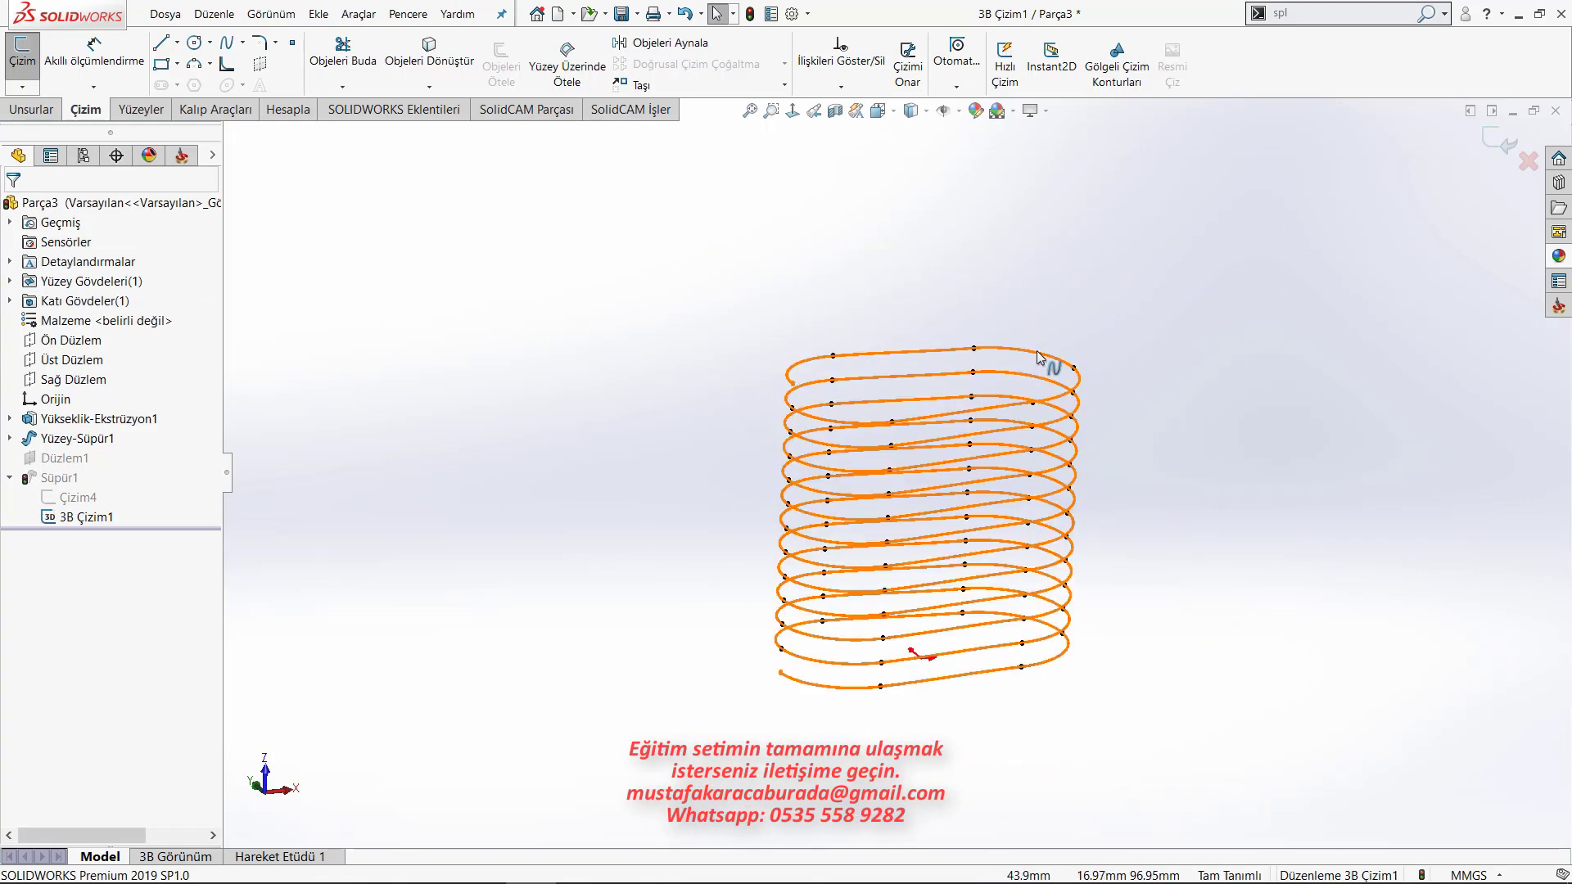
pyautogui.click(1492, 143)
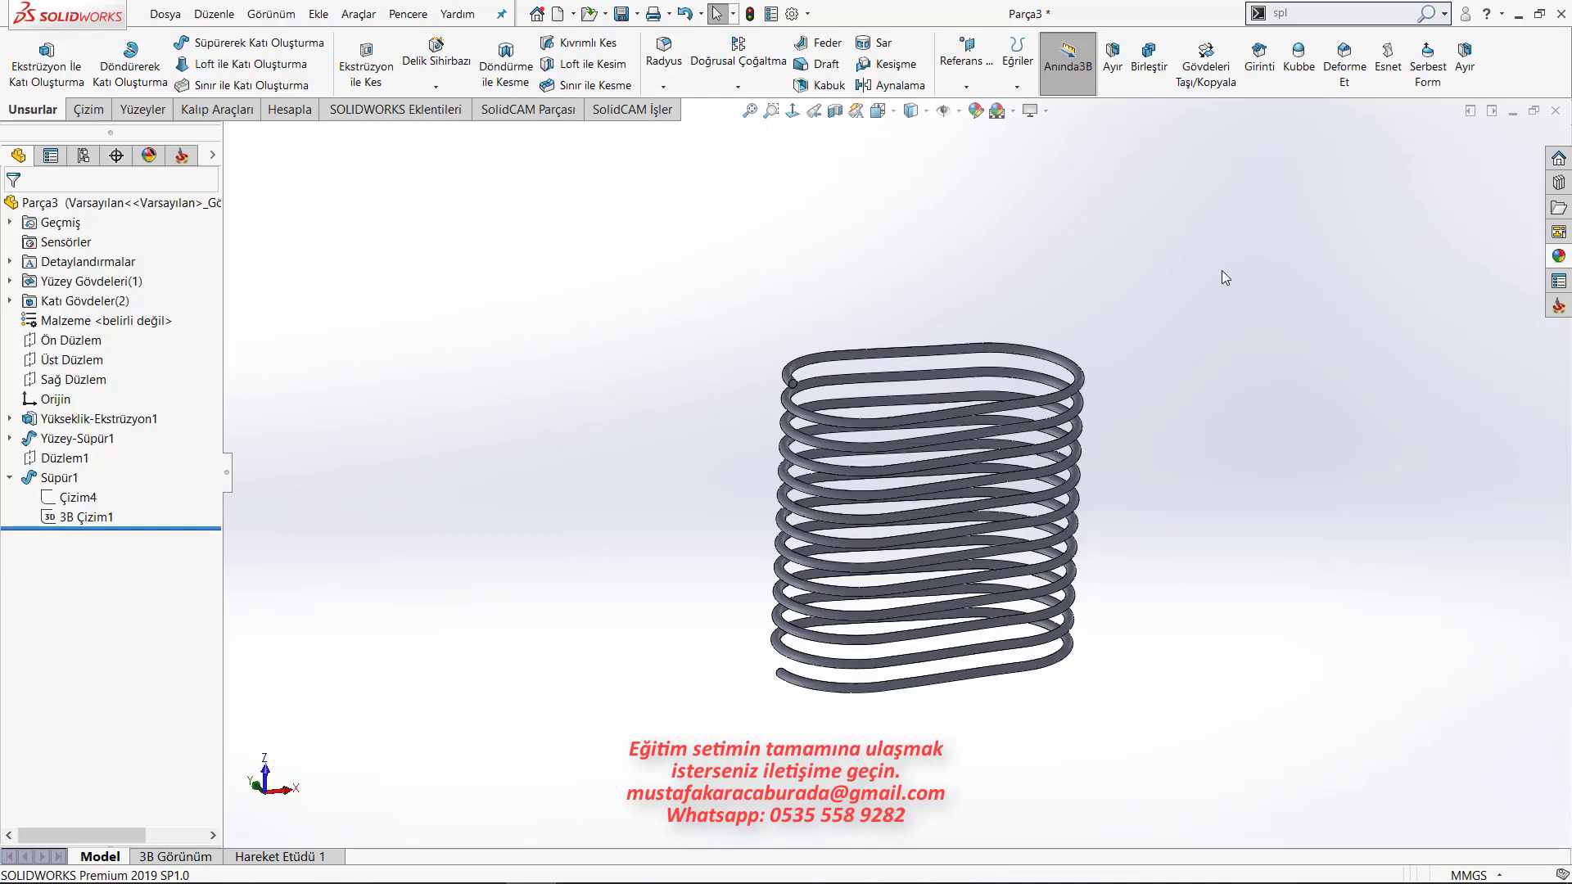
# Select the swept tube and review its colour settings, then close them.
pyautogui.scroll(-2, 847, 403)
pyautogui.scroll(-3, 847, 403)
pyautogui.moveTo(847, 403)
pyautogui.mouseDown(button='middle')
pyautogui.moveTo(861, 444)
pyautogui.moveTo(895, 467)
pyautogui.moveTo(891, 433)
pyautogui.moveTo(892, 459)
pyautogui.moveTo(942, 483)
pyautogui.mouseUp(button='middle')
pyautogui.scroll(-3, 788, 426)
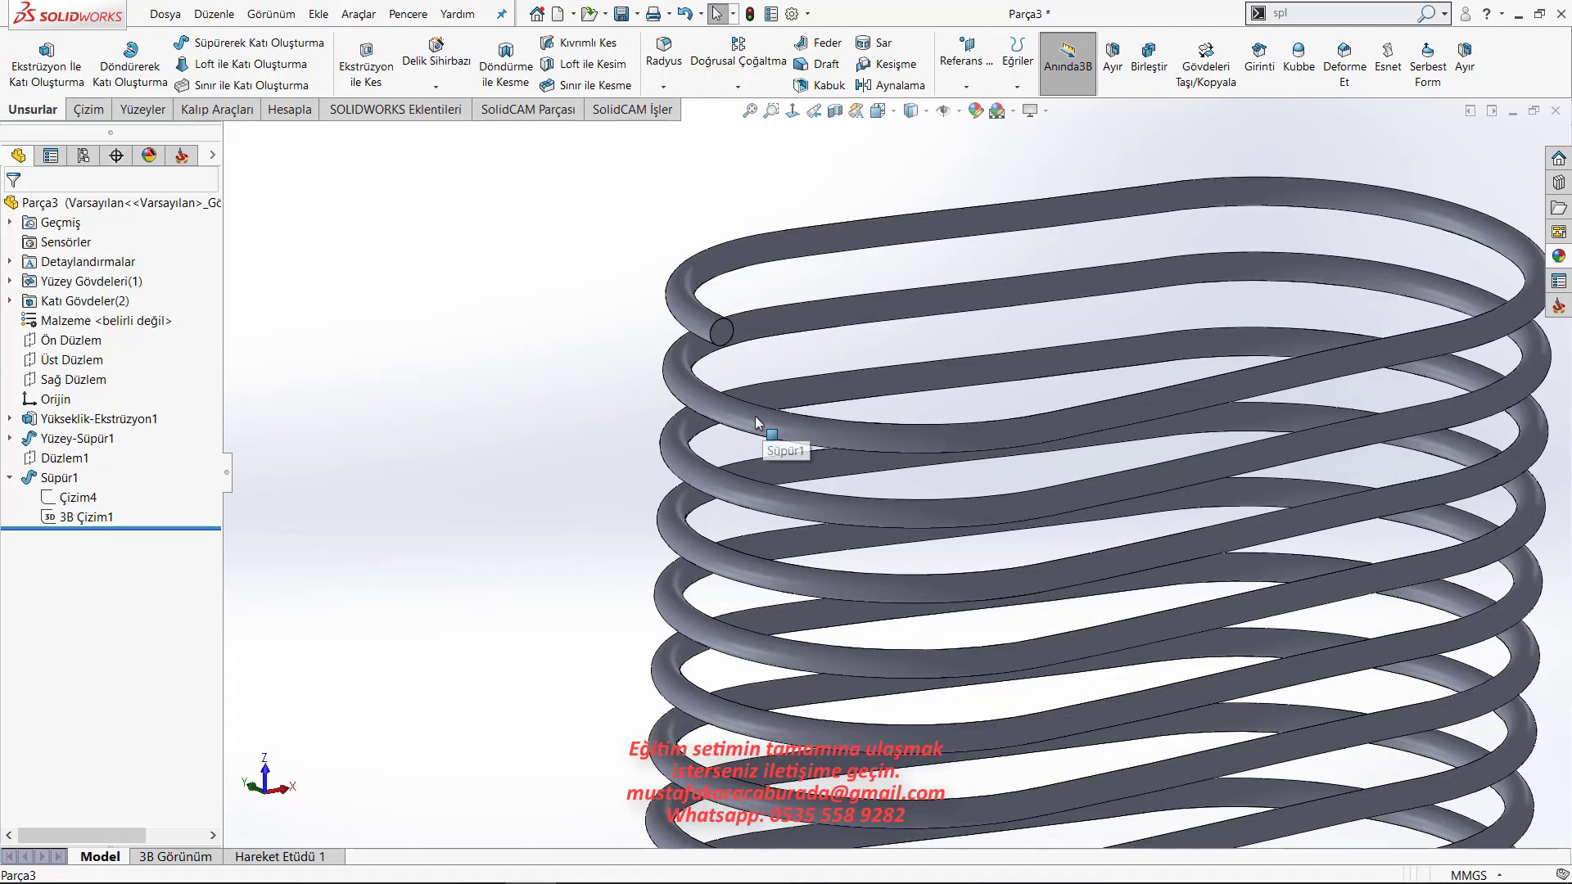
pyautogui.click(757, 422)
pyautogui.click(920, 344)
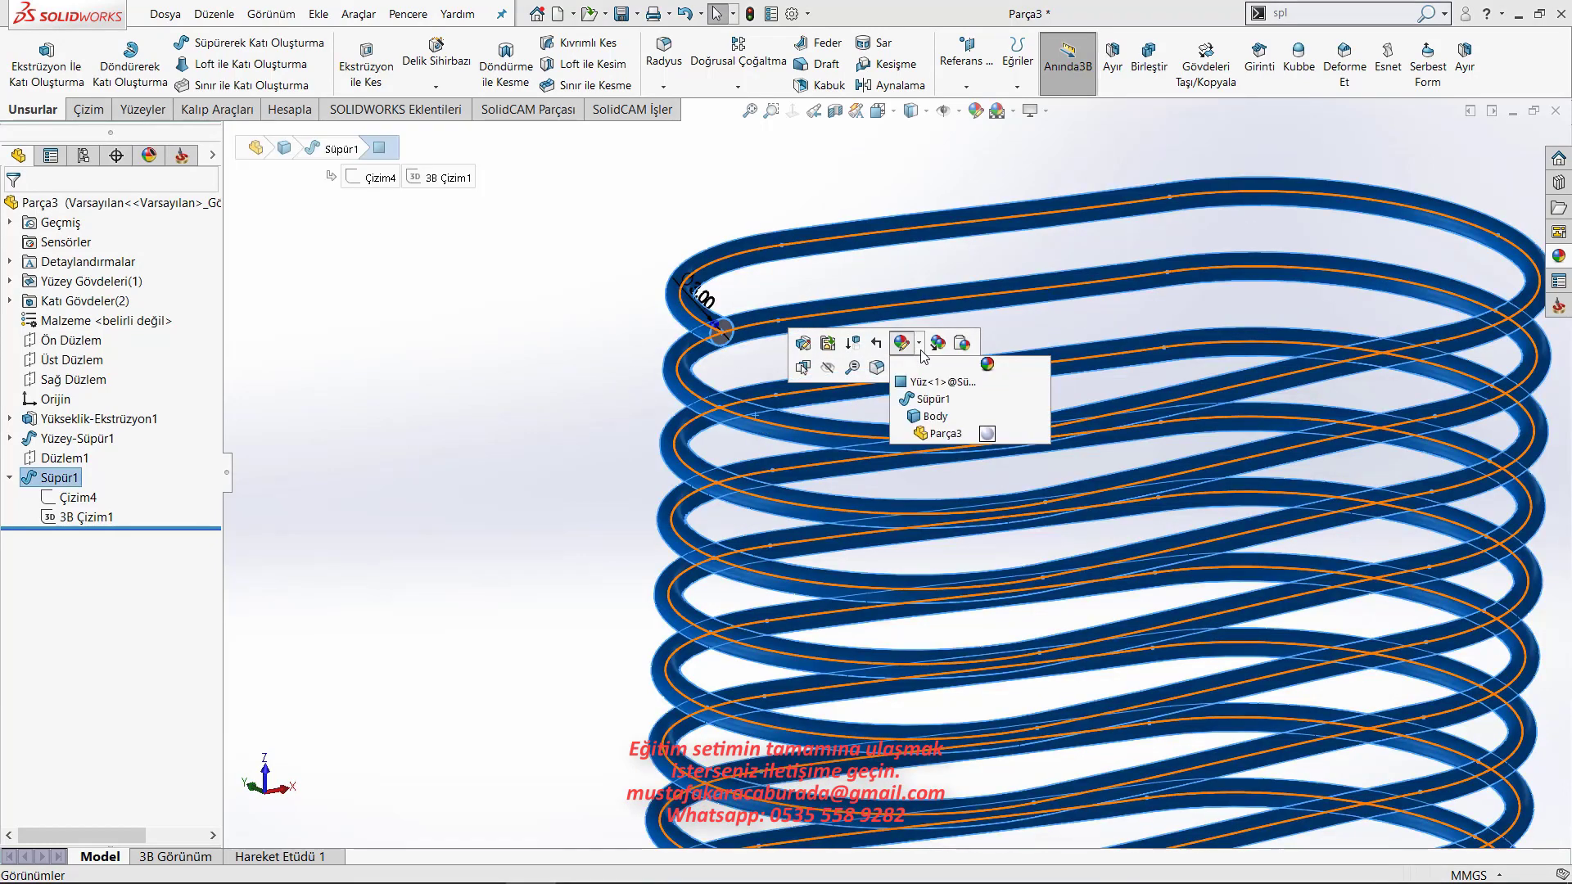
pyautogui.click(950, 436)
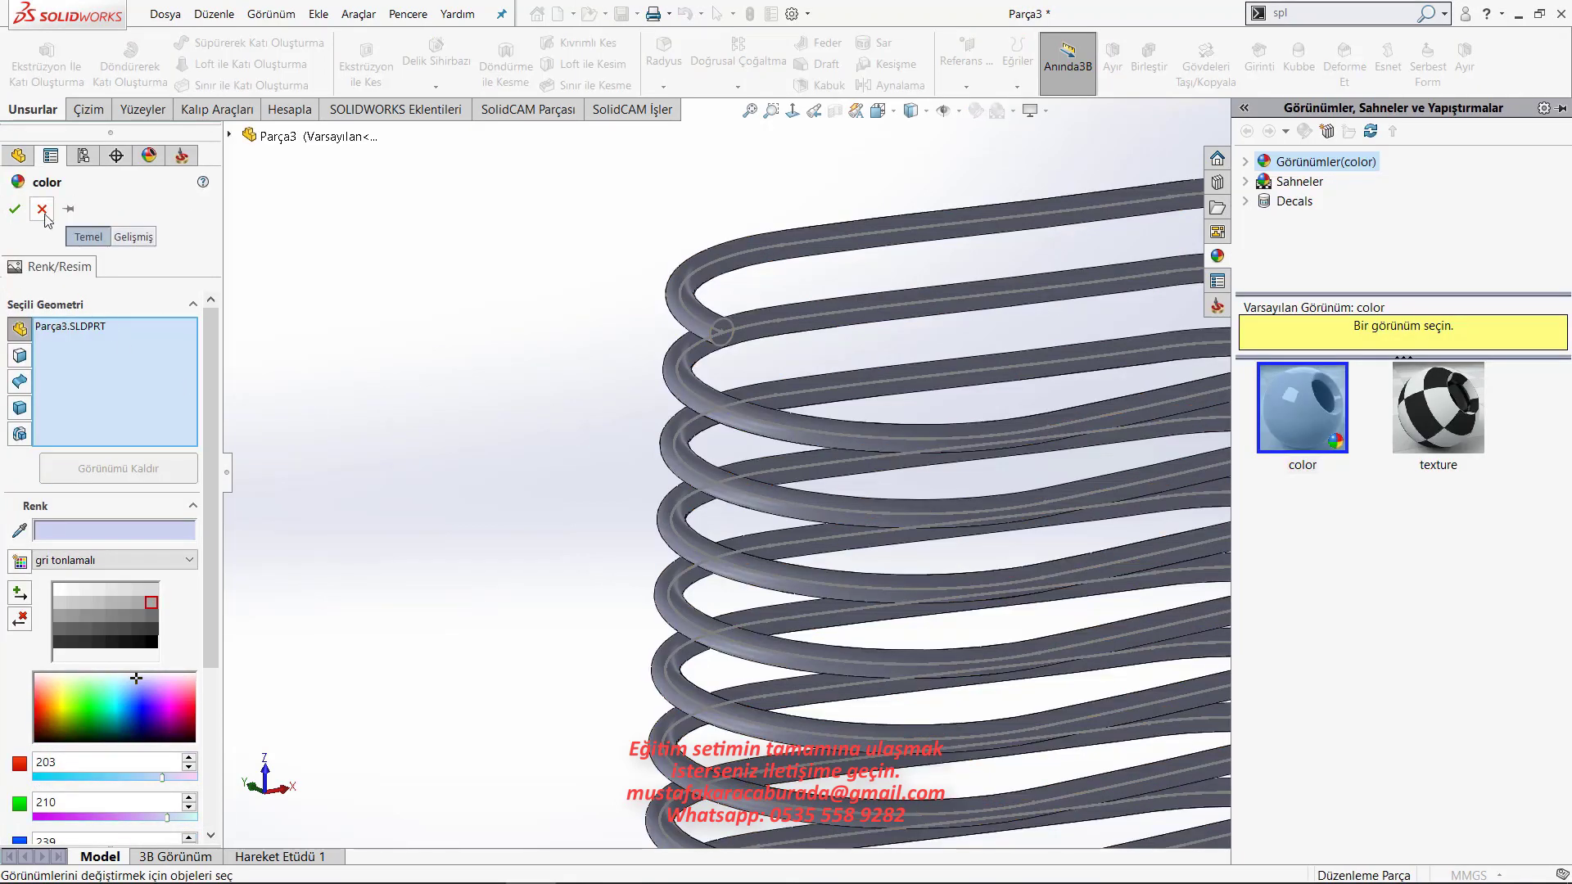
pyautogui.click(15, 209)
# Drag chromium plate from Görünümler > Metal > Chrome onto the spring.
pyautogui.keyDown('ctrl'); pyautogui.moveTo(1253, 581); pyautogui.dragTo(999, 561, button='middle'); pyautogui.keyUp('ctrl')
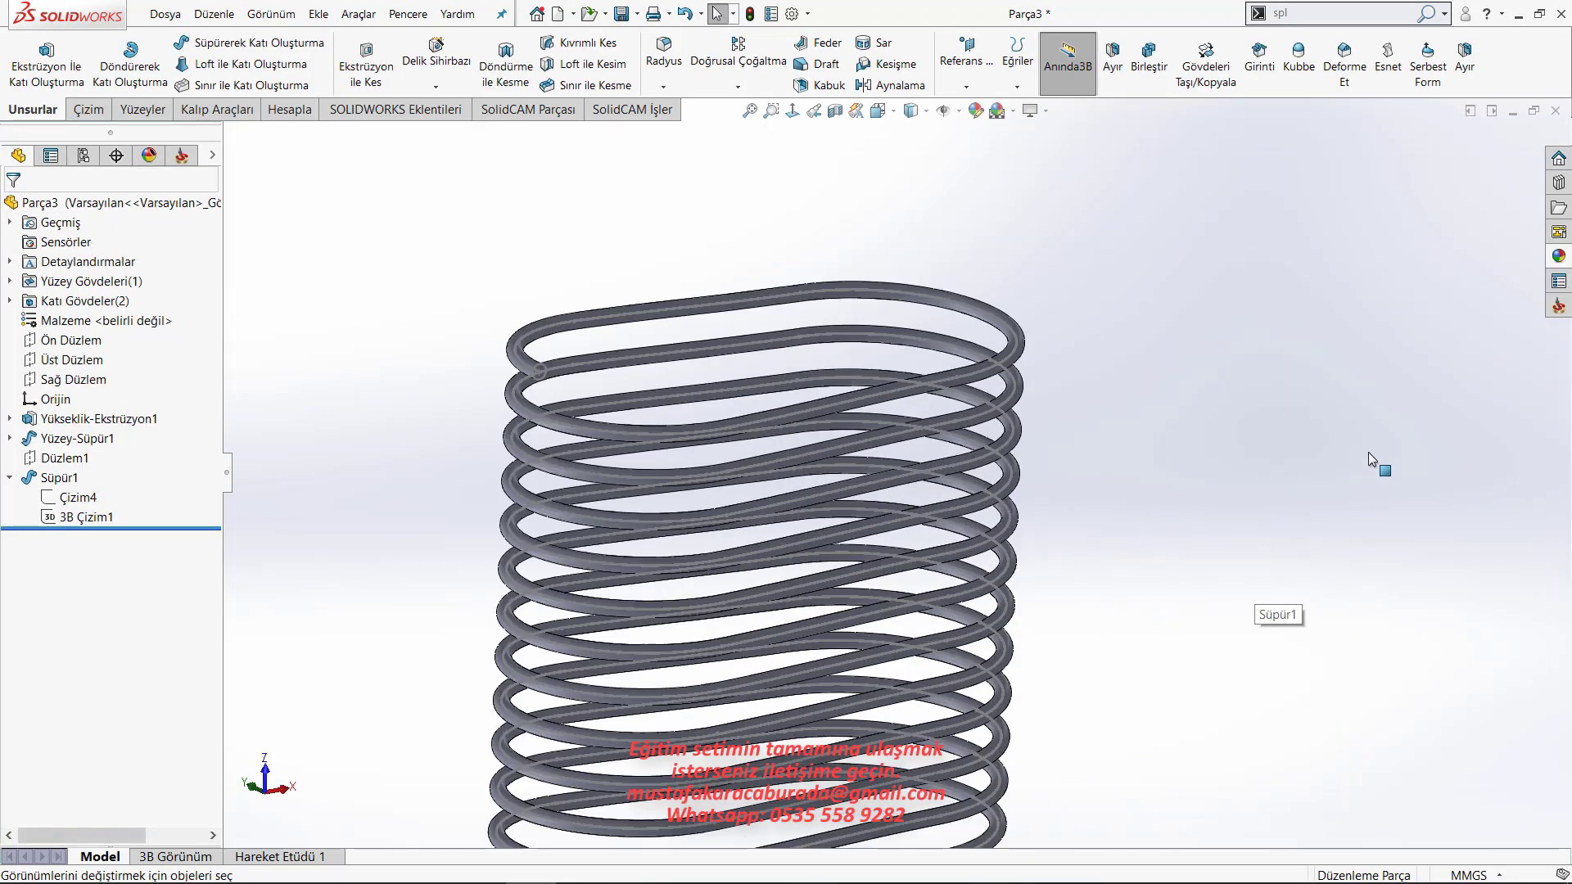
pyautogui.click(1561, 256)
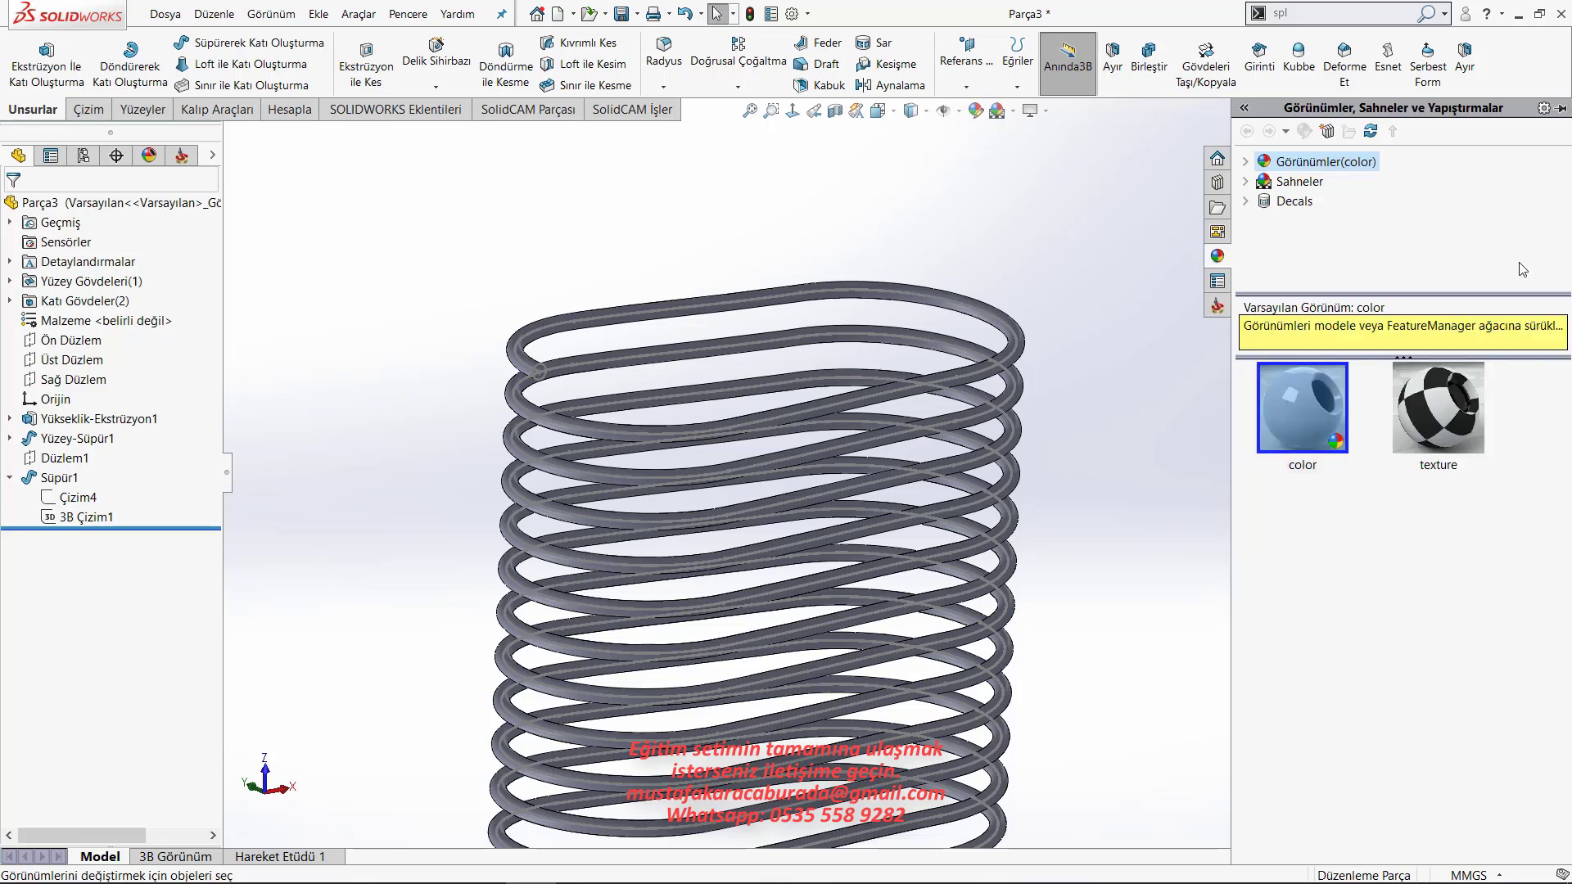
pyautogui.click(1246, 162)
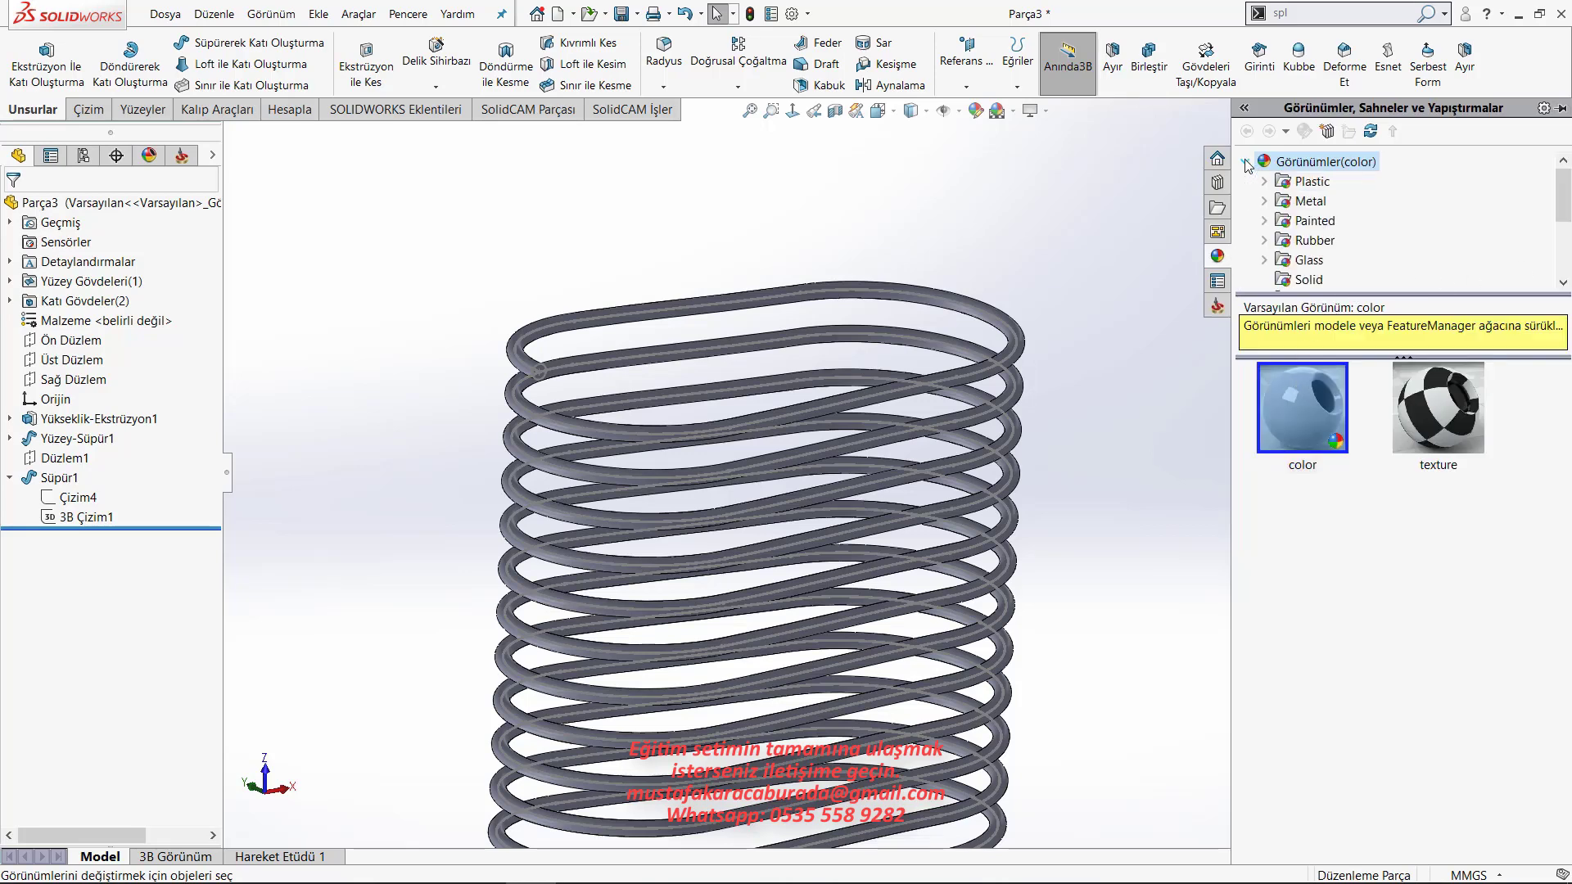
pyautogui.click(1267, 201)
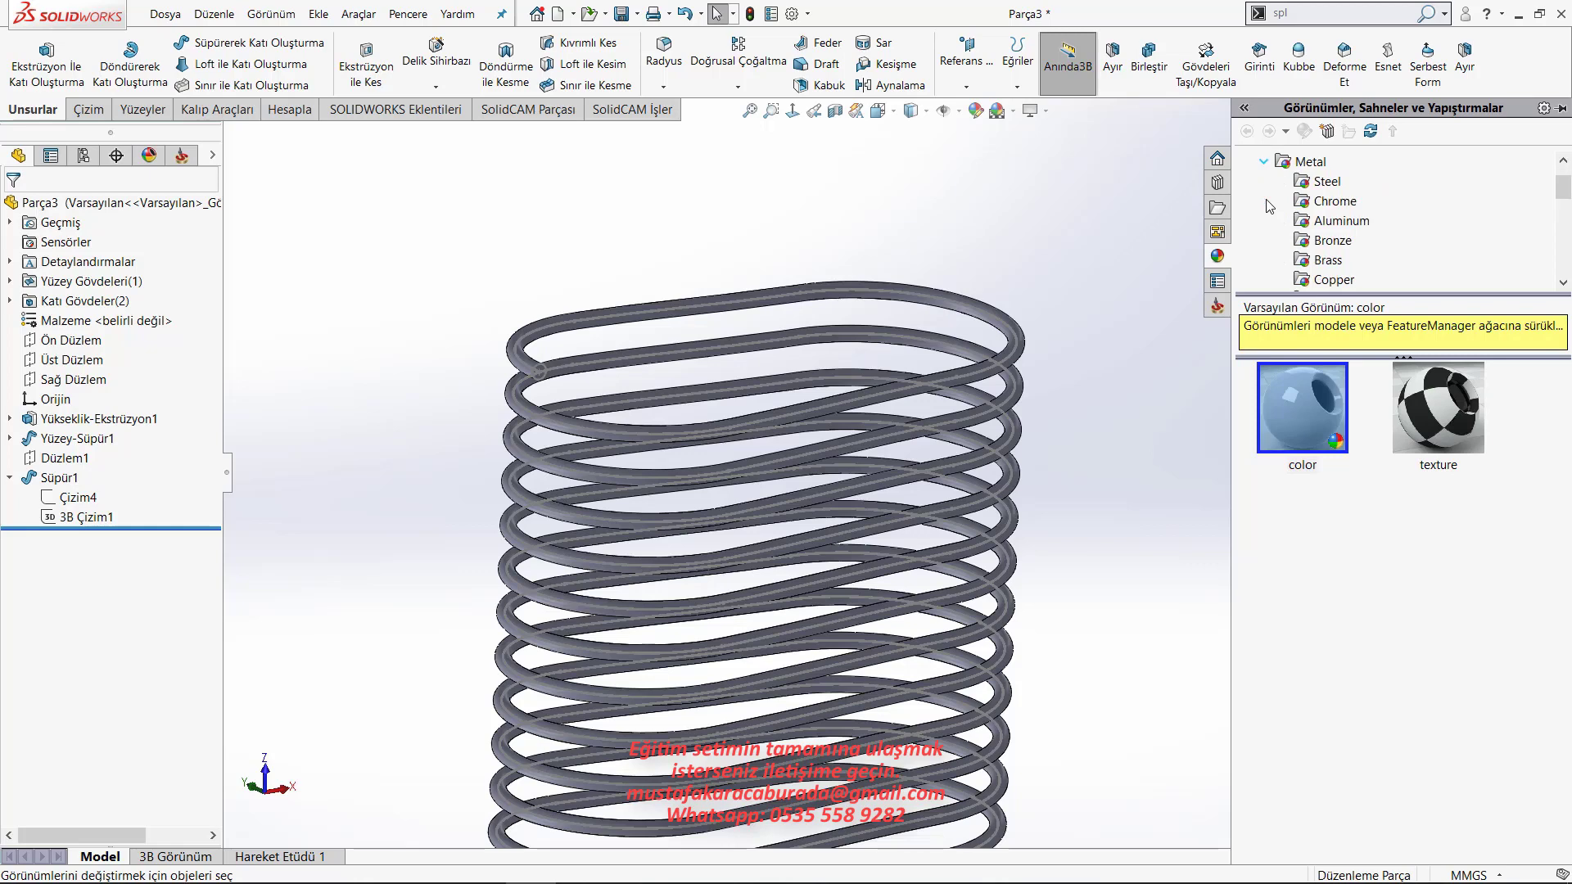
pyautogui.click(1336, 202)
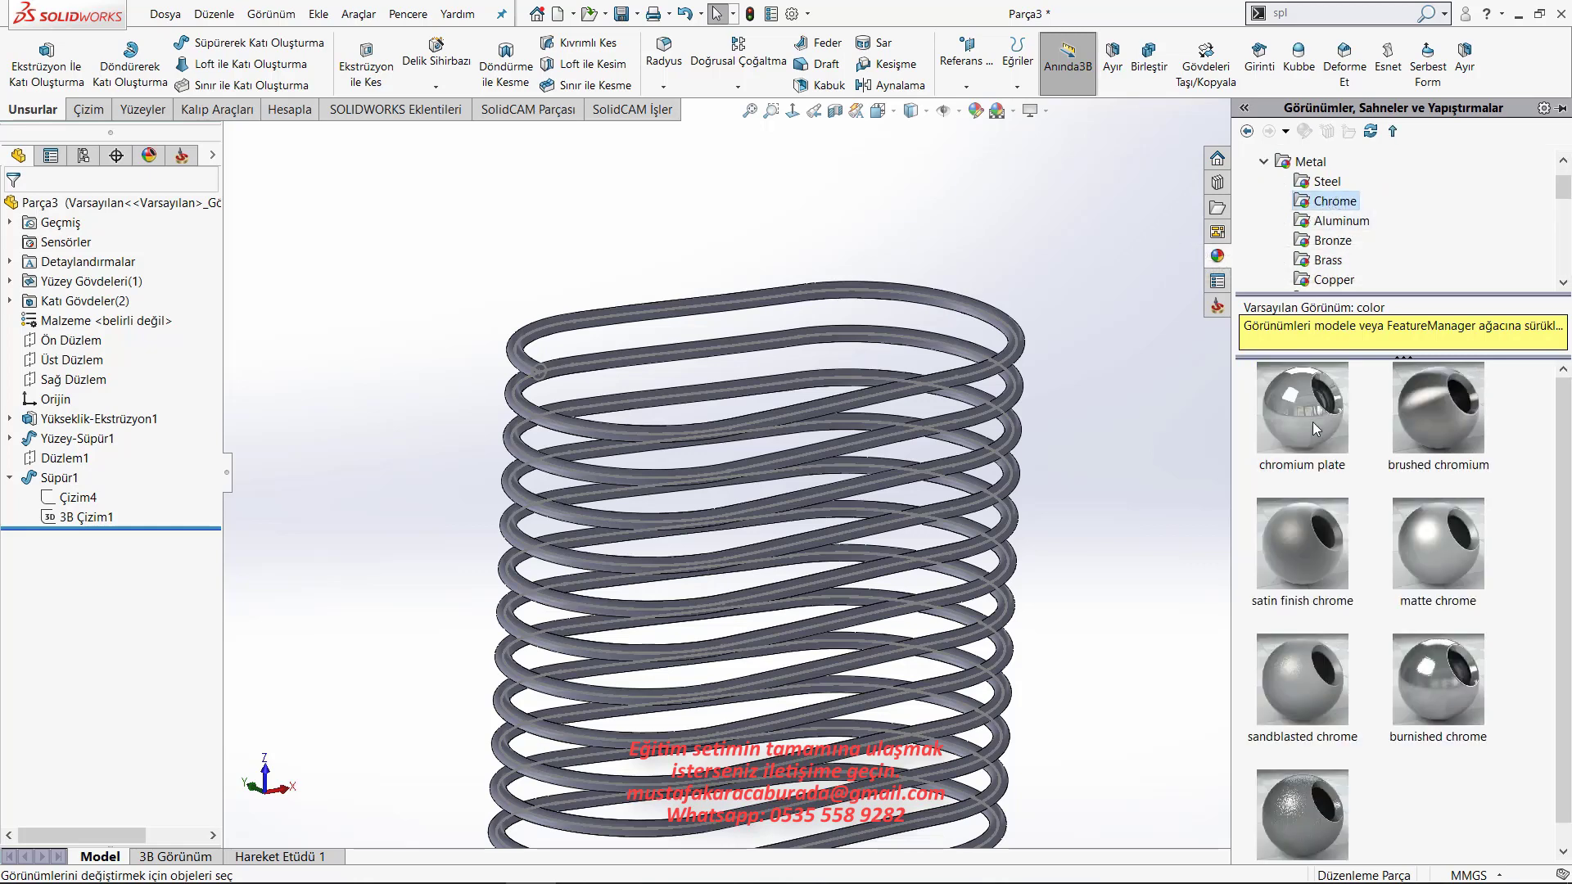
pyautogui.moveTo(1309, 404)
pyautogui.mouseDown()
pyautogui.moveTo(953, 375)
pyautogui.moveTo(962, 391)
pyautogui.mouseUp()
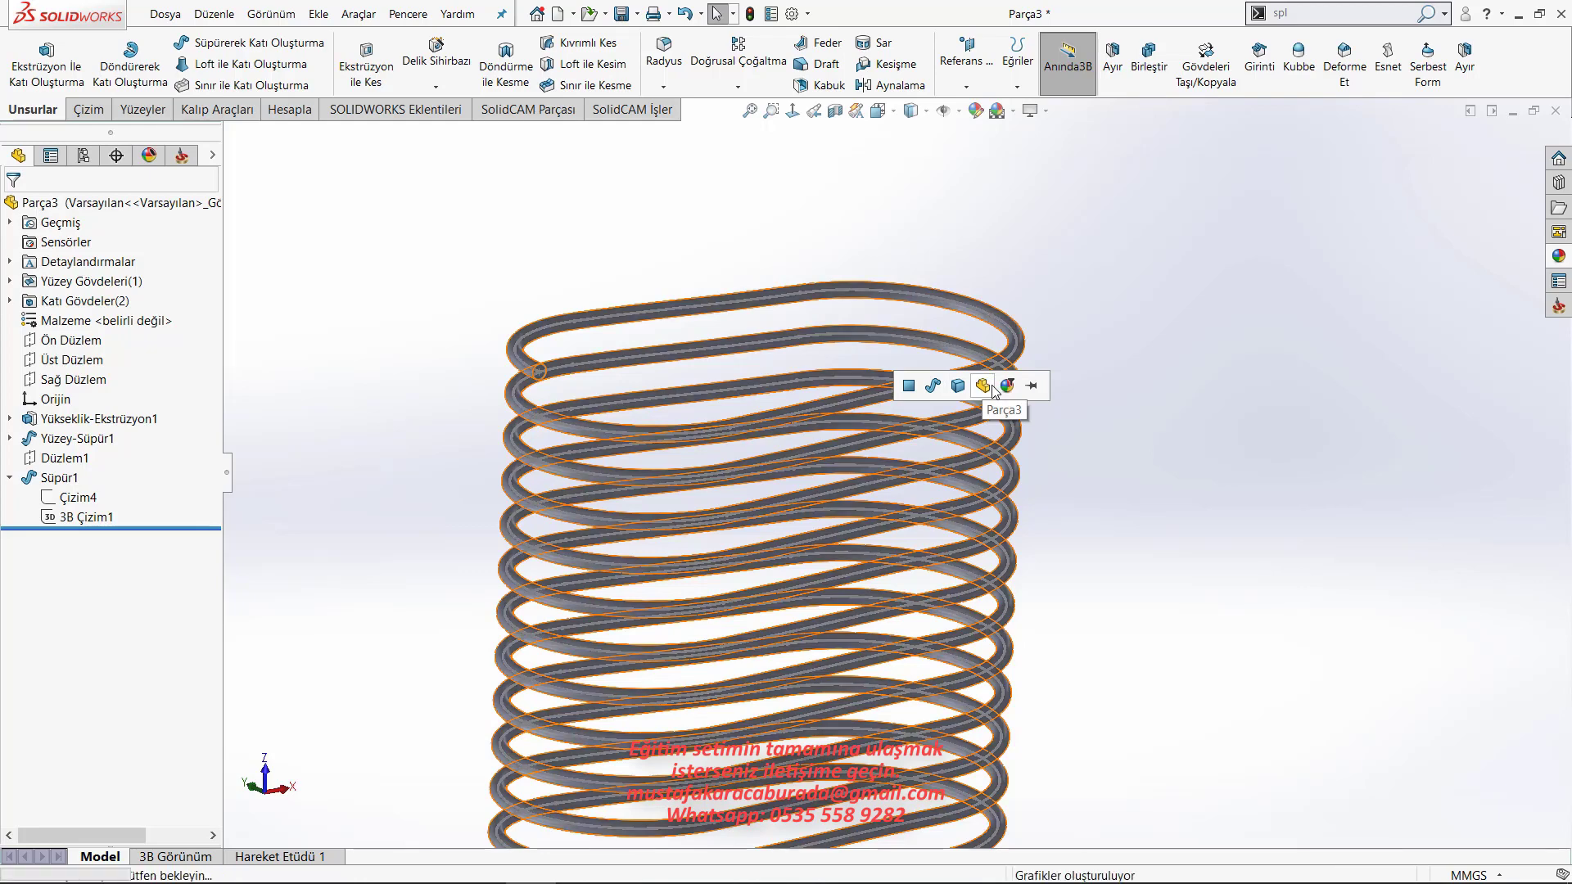
# Apply the chrome appearance to the whole part Parça3 and rebuild the model.
pyautogui.click(993, 387)
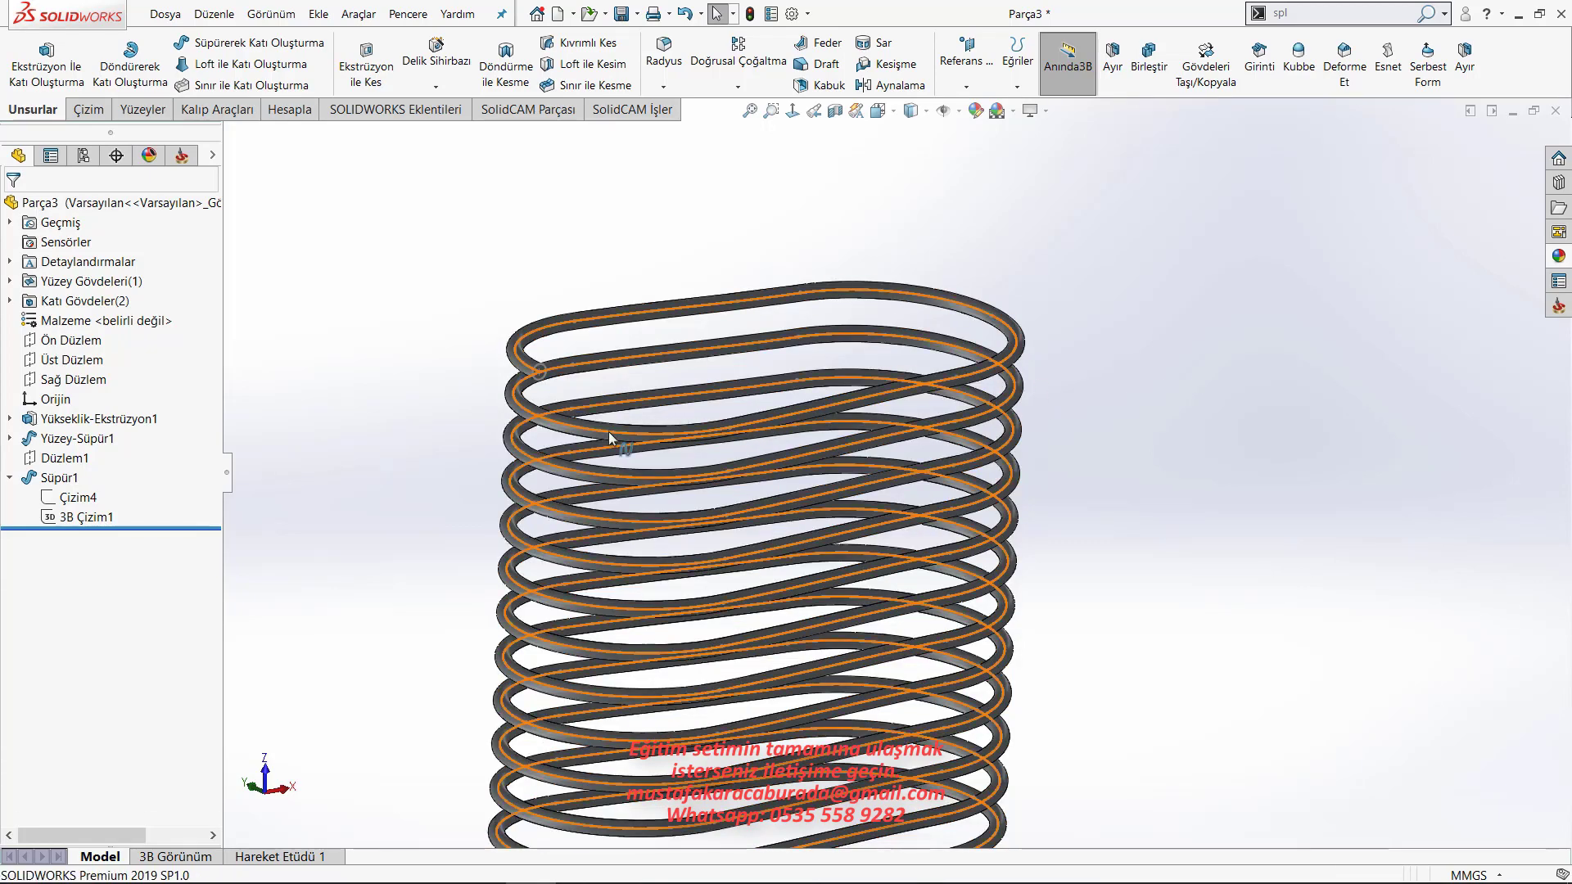
pyautogui.click(631, 424)
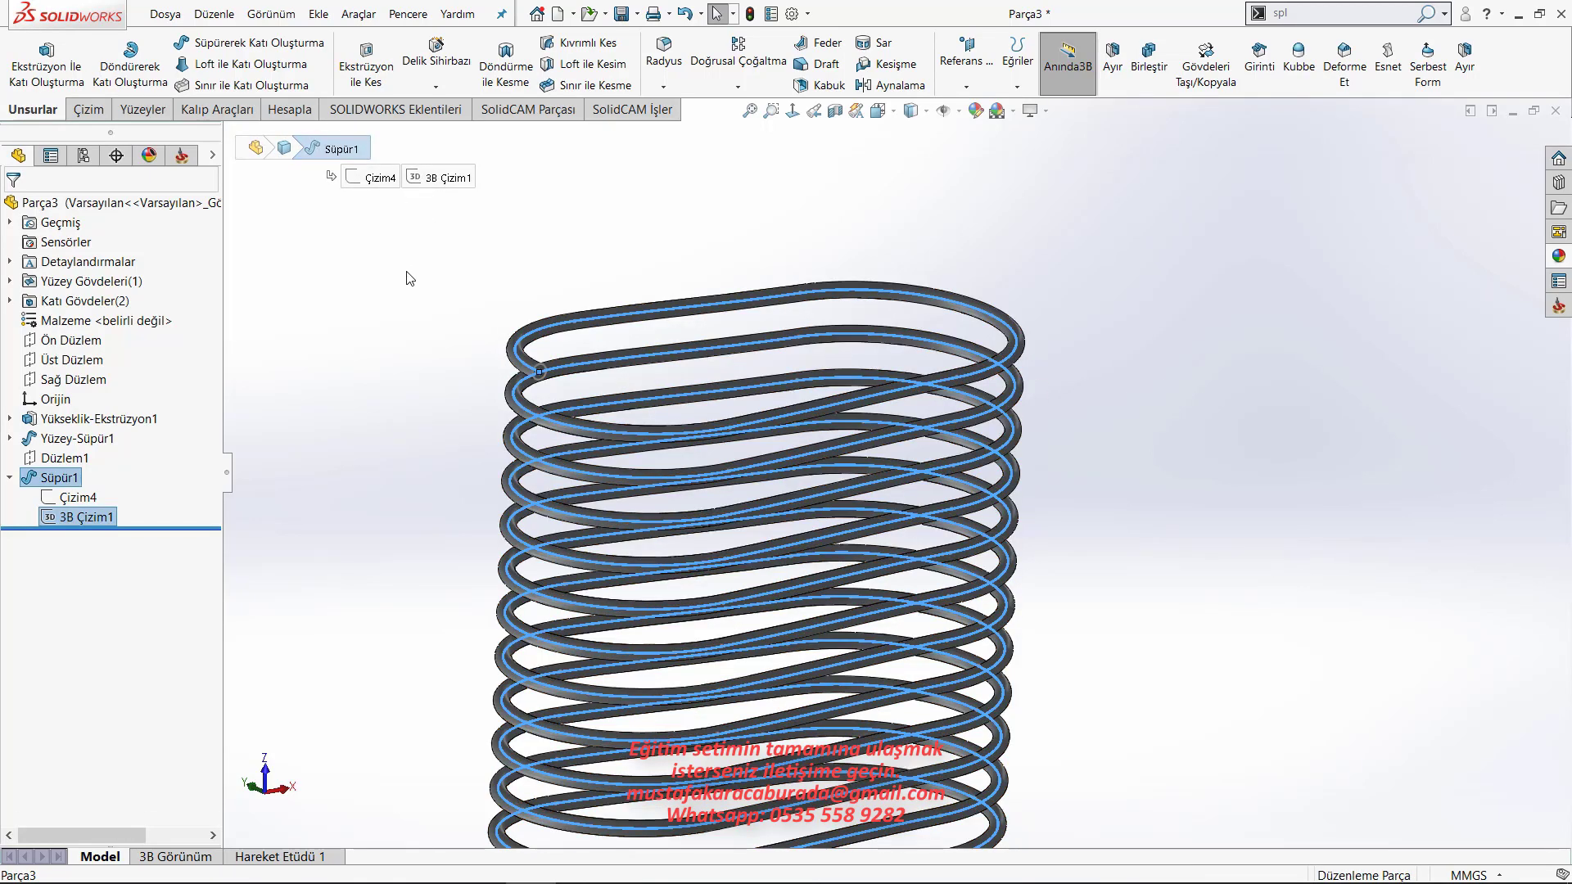
pyautogui.click(403, 298)
pyautogui.hotkey('ctrl', 'q')
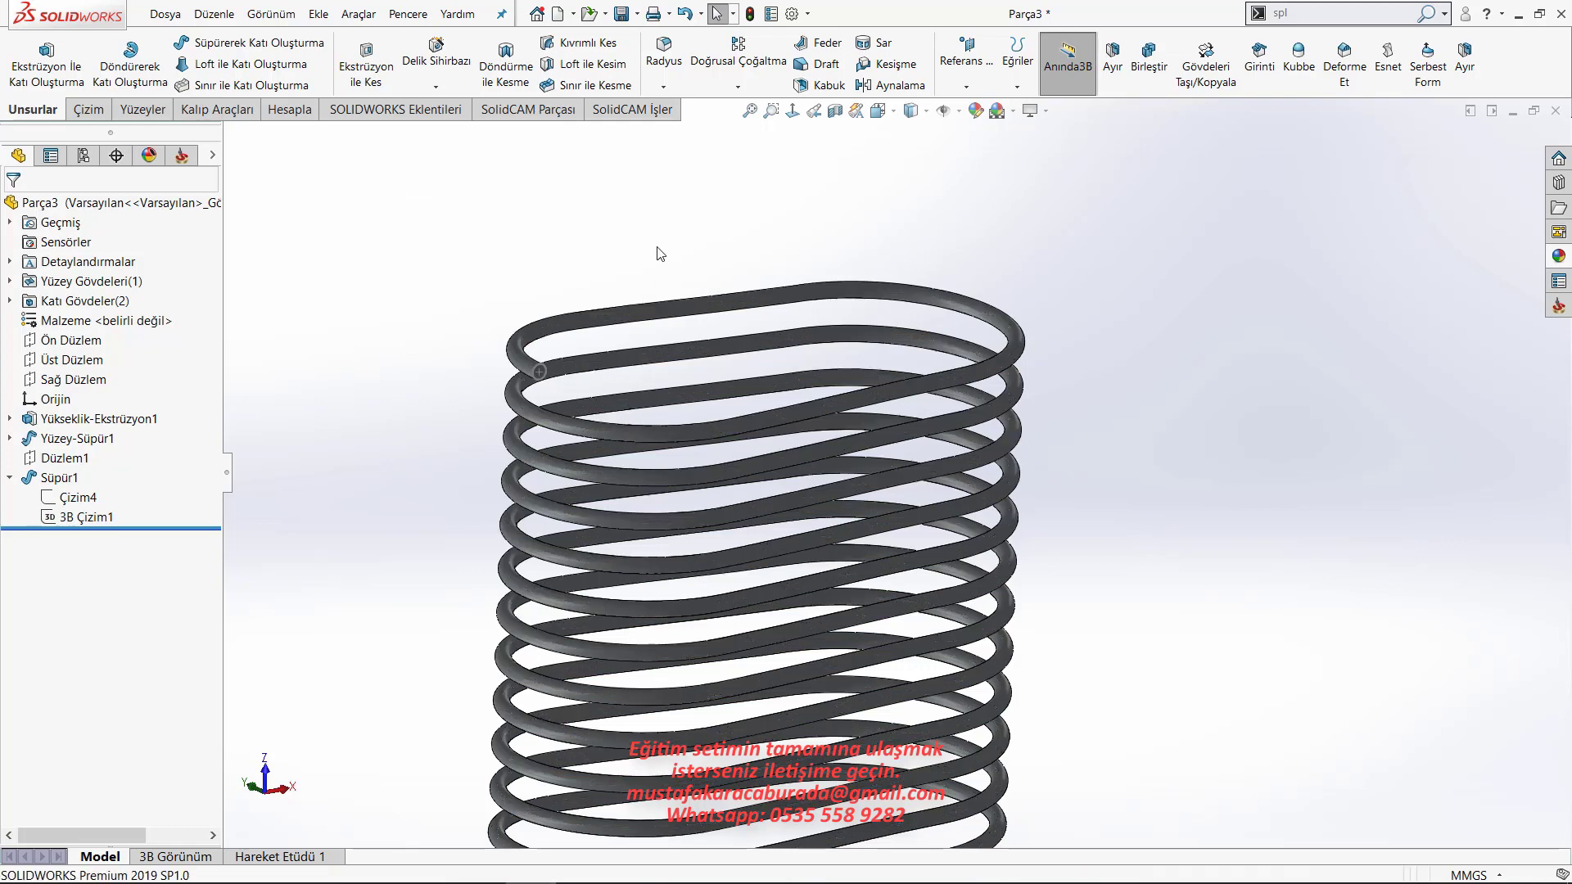
pyautogui.moveTo(661, 254)
pyautogui.mouseDown(button='middle')
pyautogui.moveTo(713, 341)
pyautogui.moveTo(897, 411)
pyautogui.mouseUp(button='middle')
pyautogui.press('f')
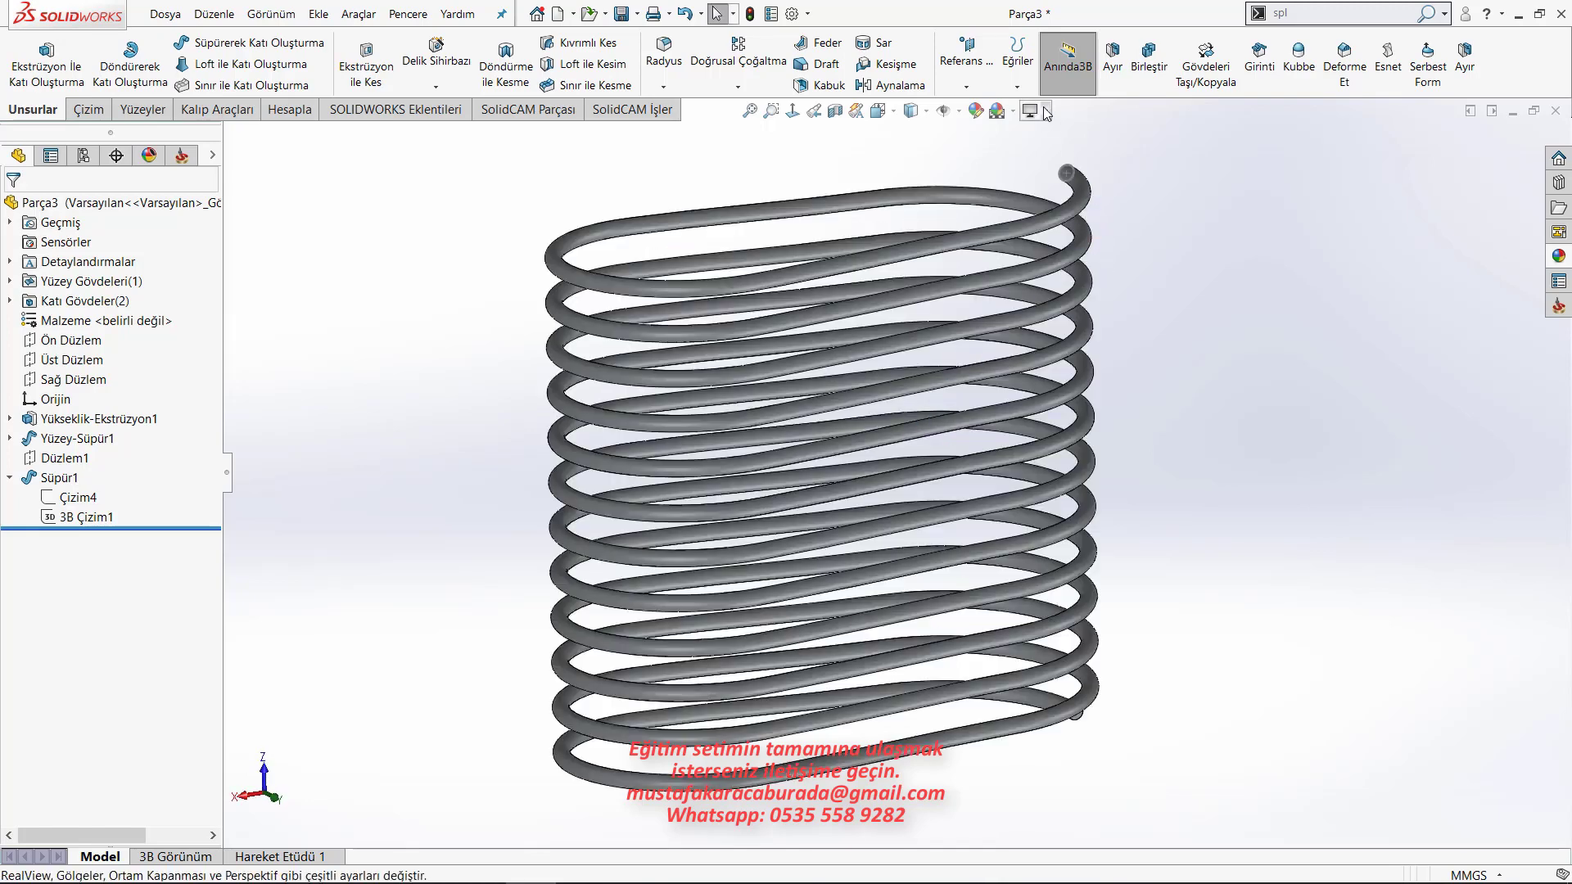
# Enable RealView display for the chrome spring and start saving it under a new name.
pyautogui.click(1047, 113)
pyautogui.click(1081, 215)
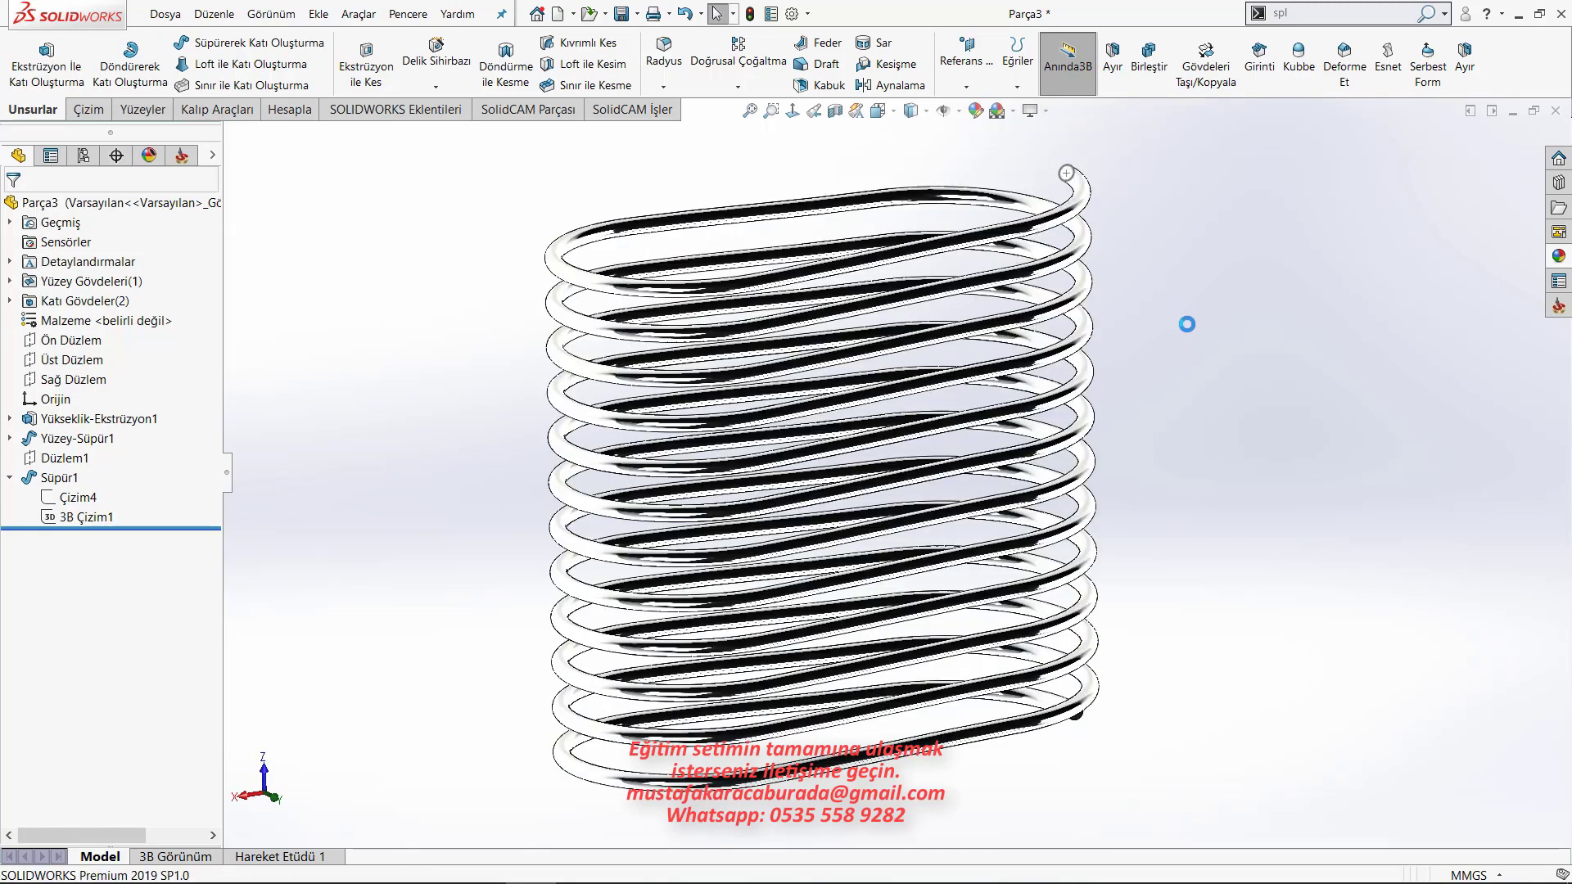
pyautogui.moveTo(1186, 373)
pyautogui.mouseDown(button='middle')
pyautogui.moveTo(1234, 306)
pyautogui.moveTo(1404, 344)
pyautogui.moveTo(1173, 334)
pyautogui.moveTo(1098, 386)
pyautogui.moveTo(1089, 435)
pyautogui.mouseUp(button='middle')
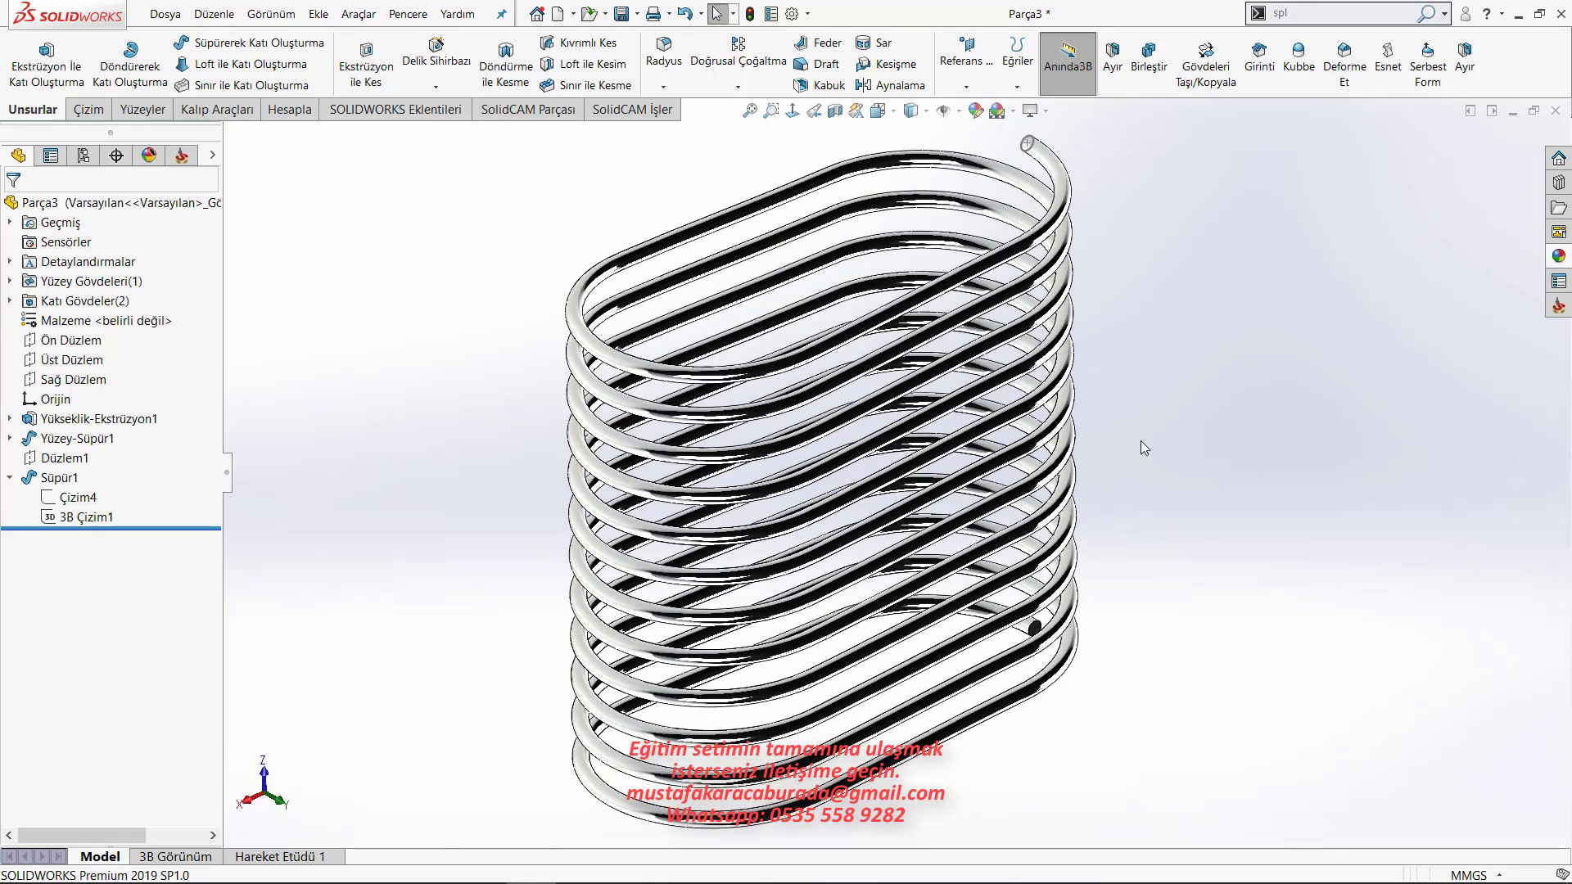
pyautogui.hotkey('ctrl', 's')
pyautogui.write('Slot Yay Tasarımı')
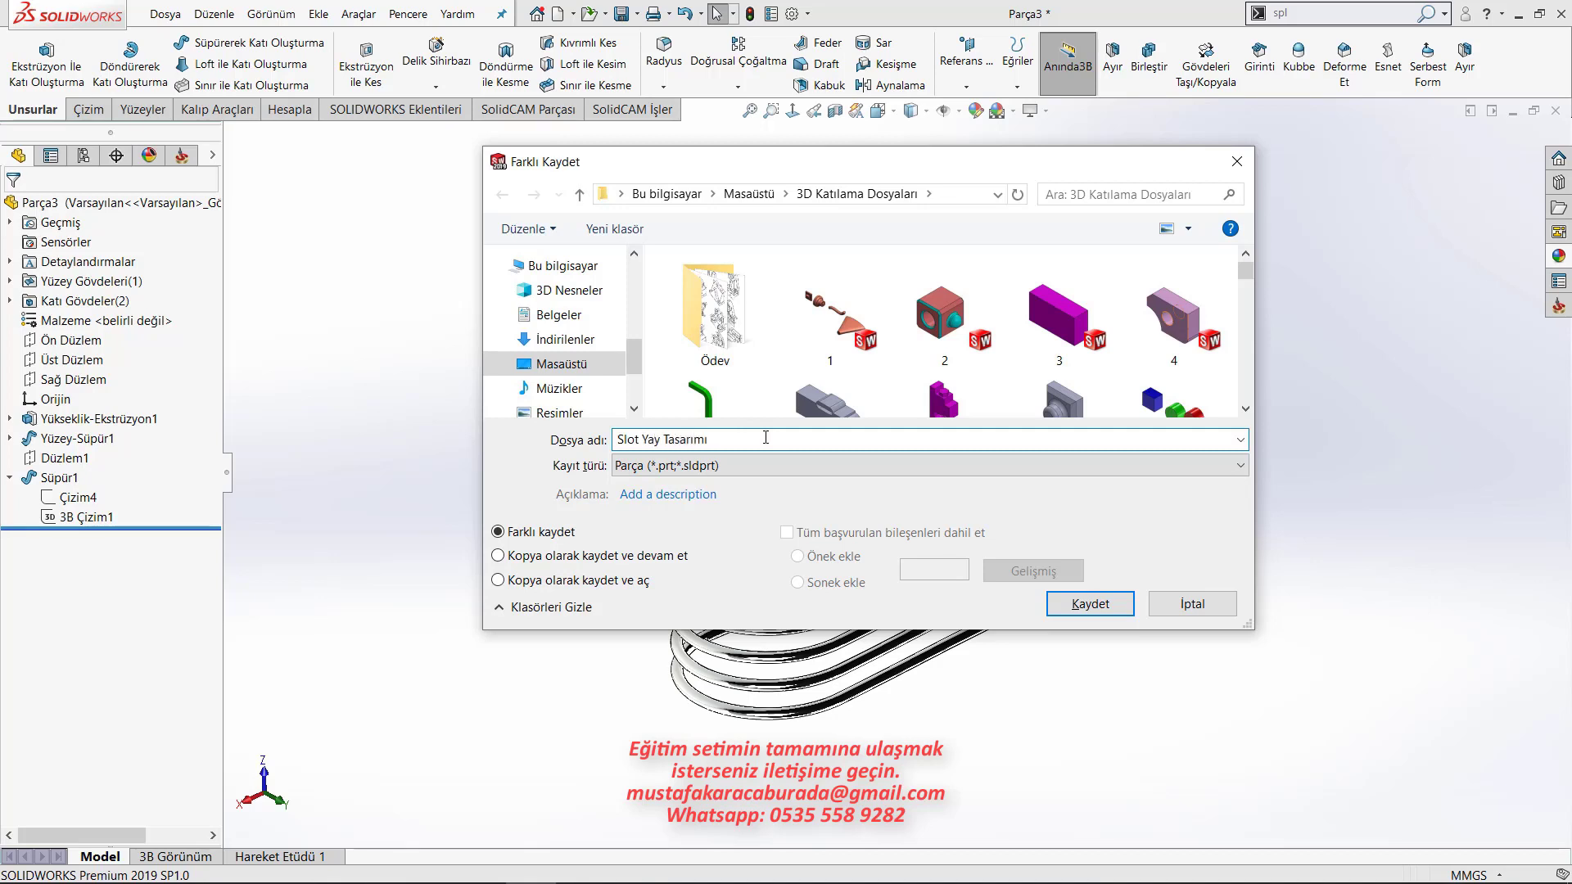
# Save the part as 'Slot Yay Tasarımı' and close the document.
pyautogui.click(1114, 616)
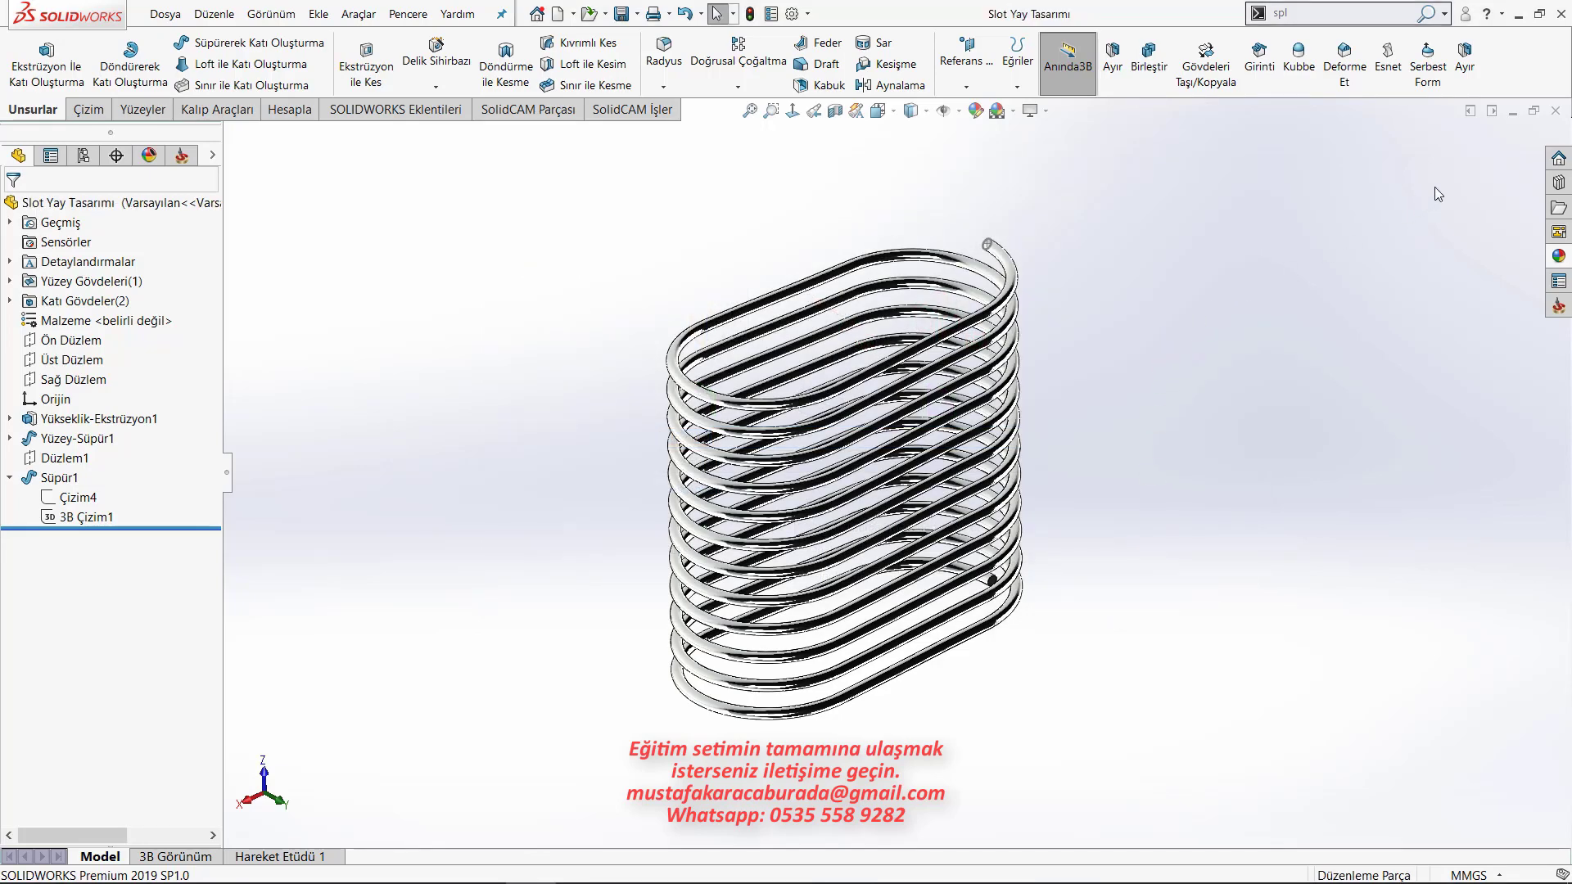
pyautogui.click(1556, 110)
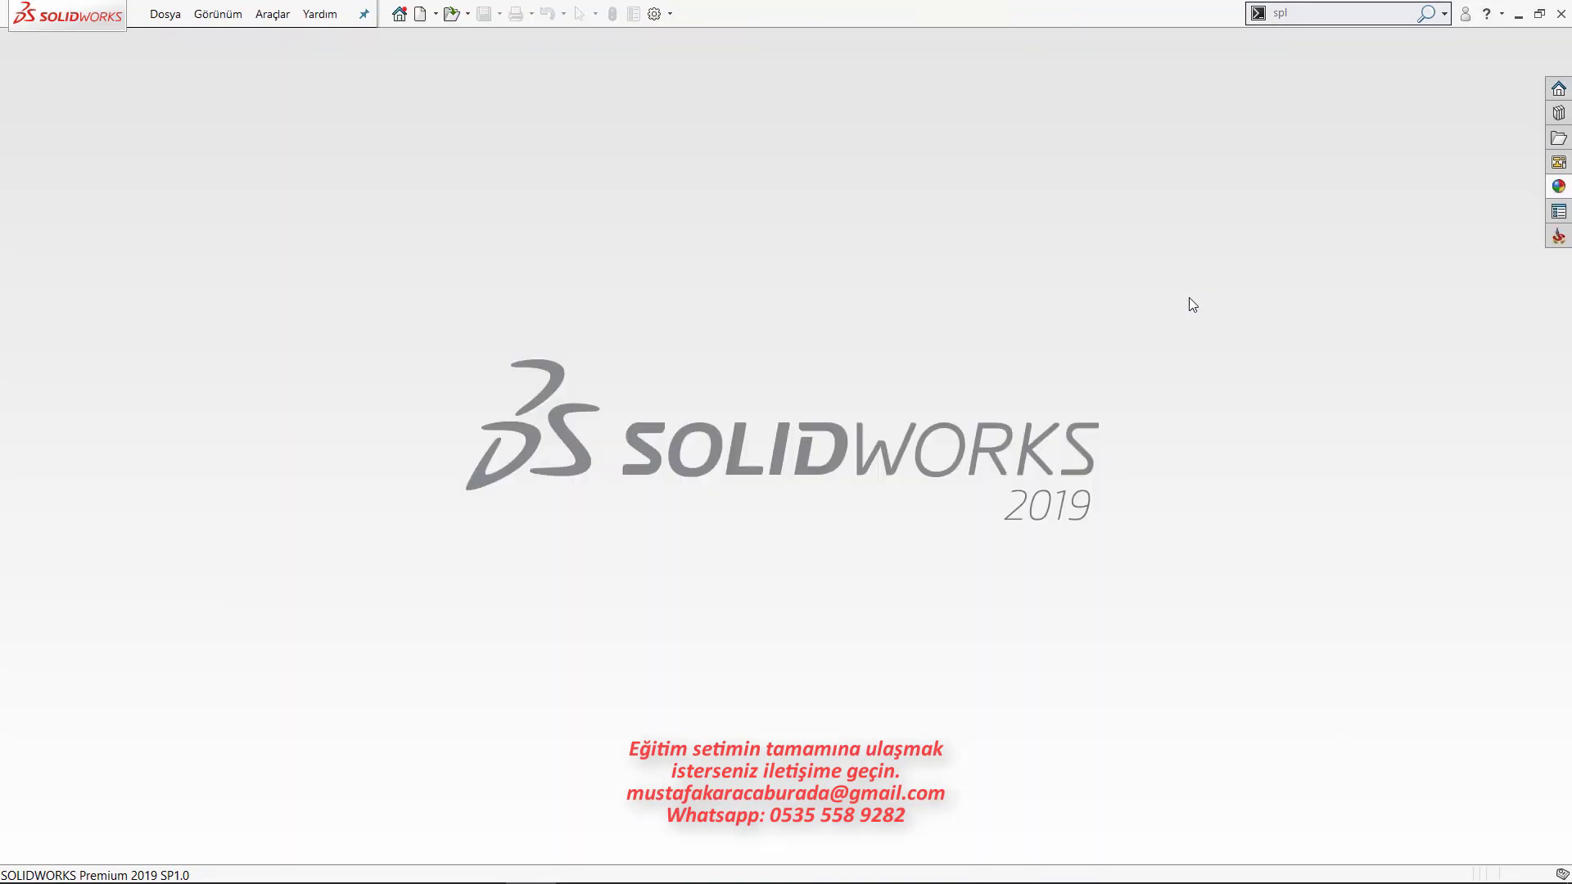